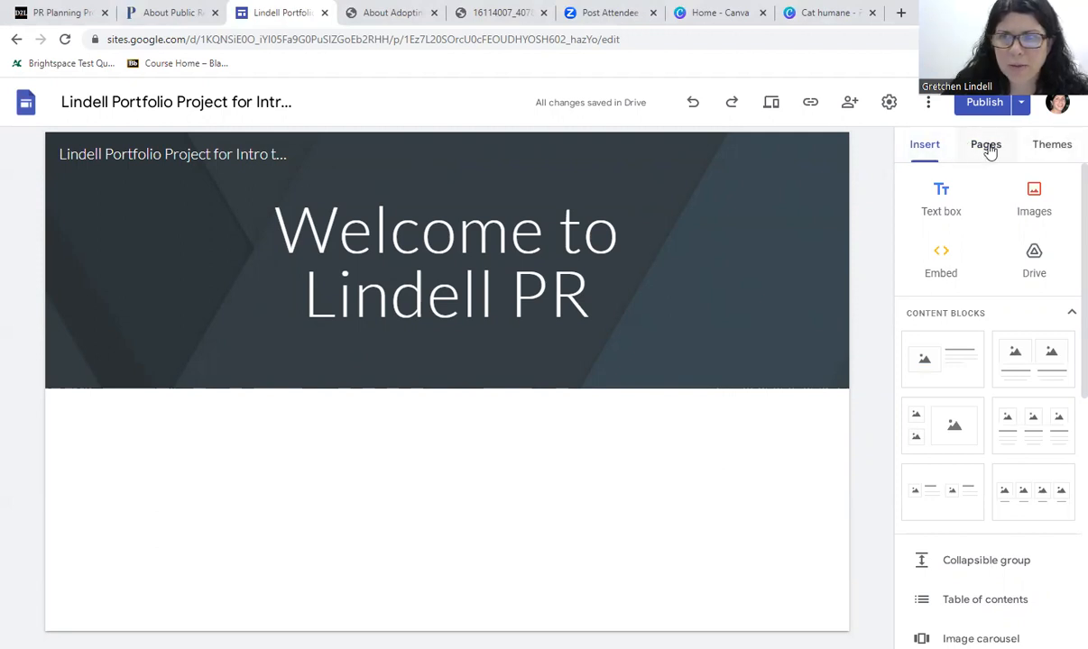
- Examine the site editor's insert options, its page list and the available themes
{"action": "left_click", "coordinate": [987, 149]}
{"action": "left_click", "coordinate": [1051, 149]}
{"action": "left_click", "coordinate": [924, 147]}
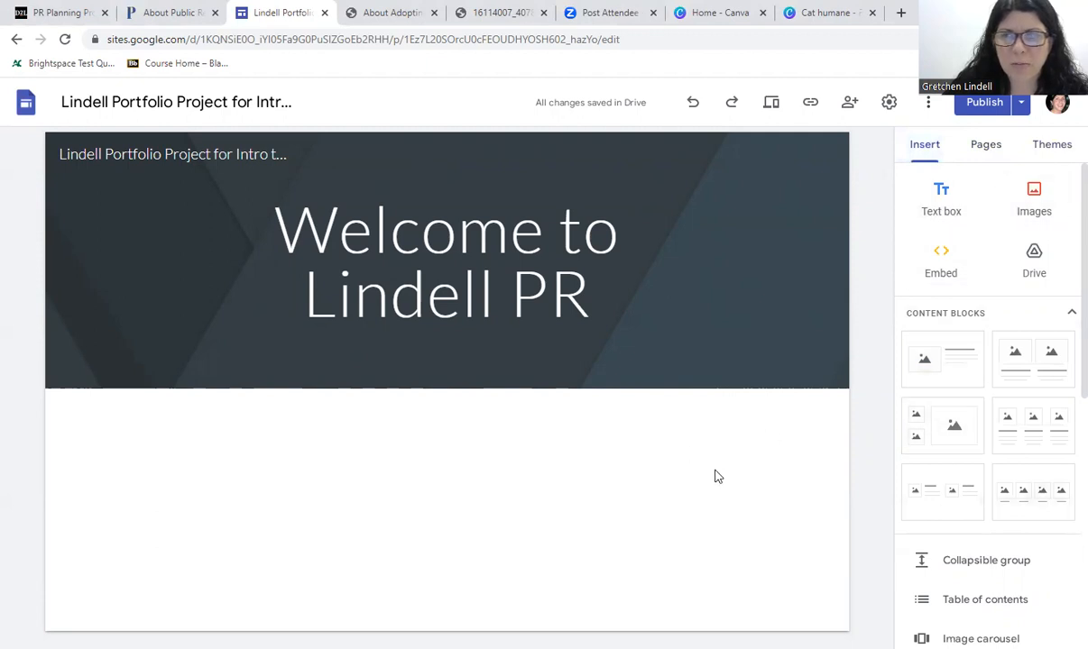
{"action": "left_click", "coordinate": [552, 325]}
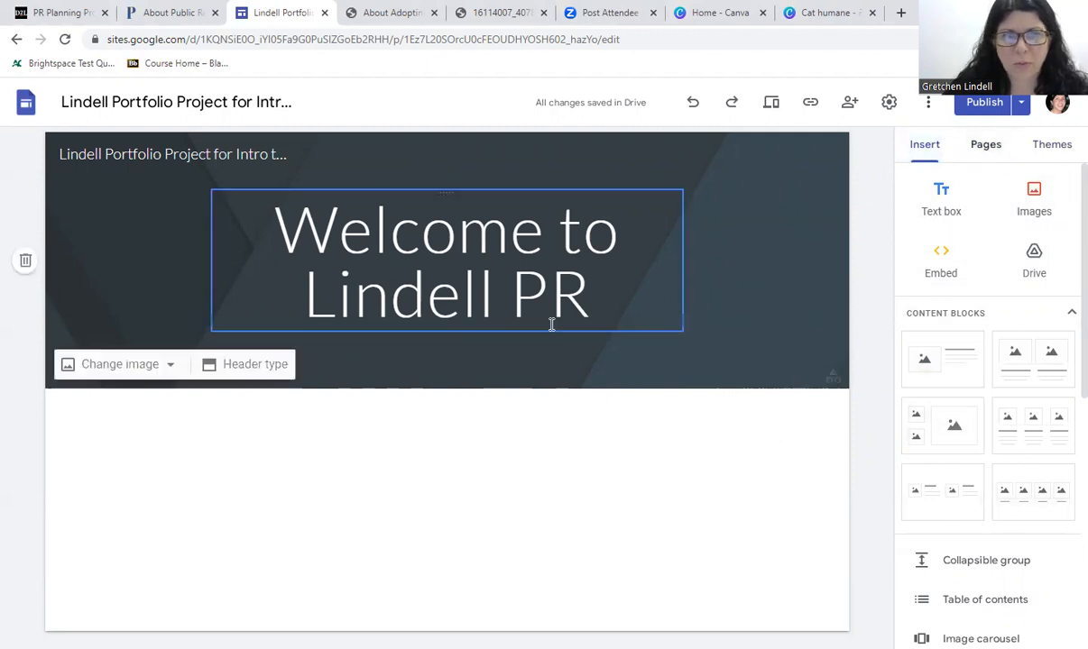
{"action": "left_click", "coordinate": [985, 147]}
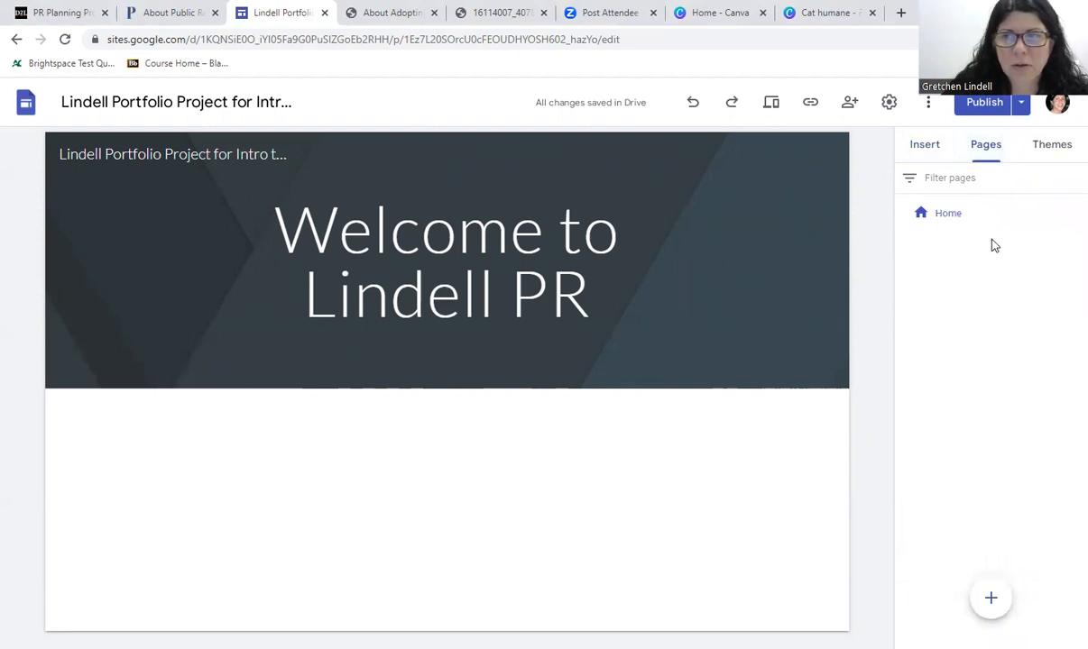
{"action": "left_click", "coordinate": [1052, 144]}
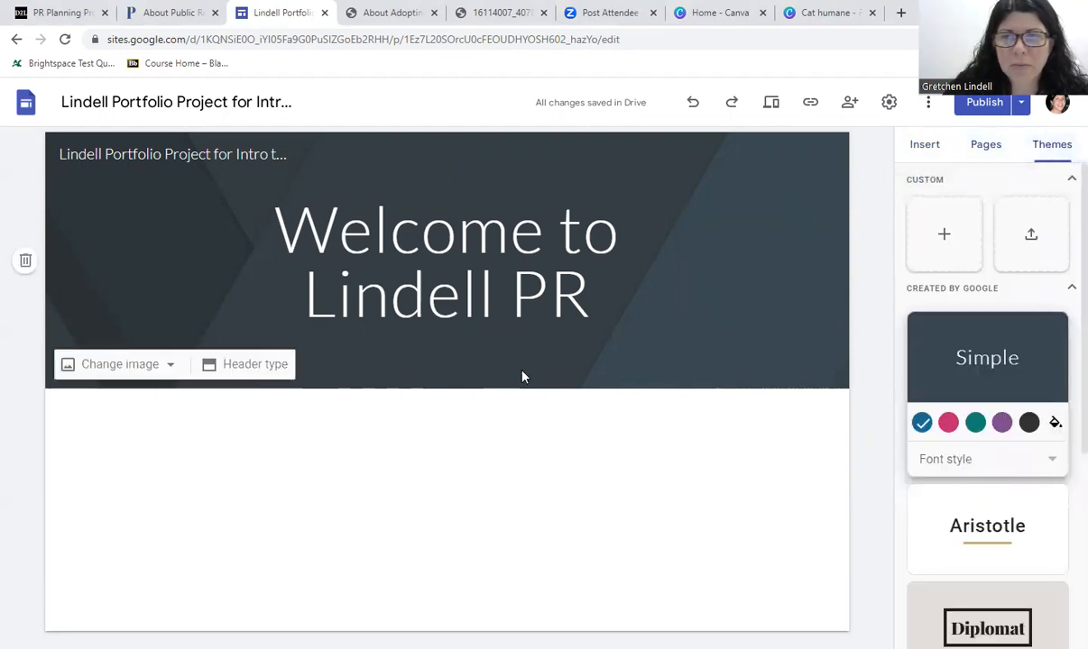
{"action": "scroll", "coordinate": [989, 438], "scroll_direction": "down", "scroll_amount": 3}
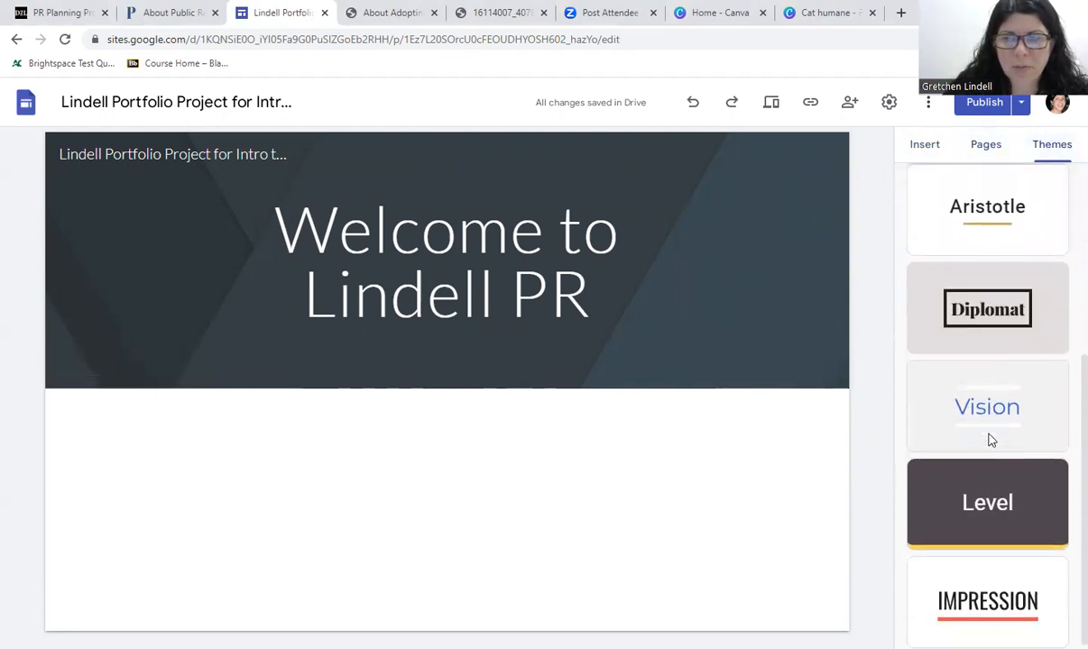
{"action": "scroll", "coordinate": [990, 513], "scroll_direction": "up", "scroll_amount": 4}
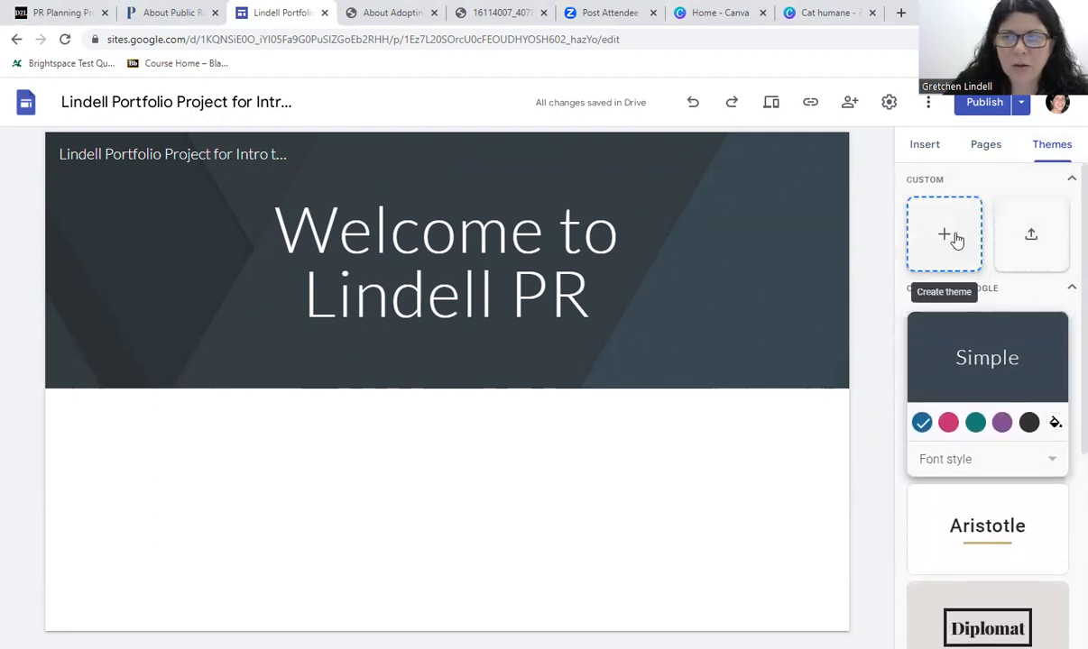
- Add a new page named "Project Overview" with the custom path "overview"
{"action": "left_click", "coordinate": [983, 147]}
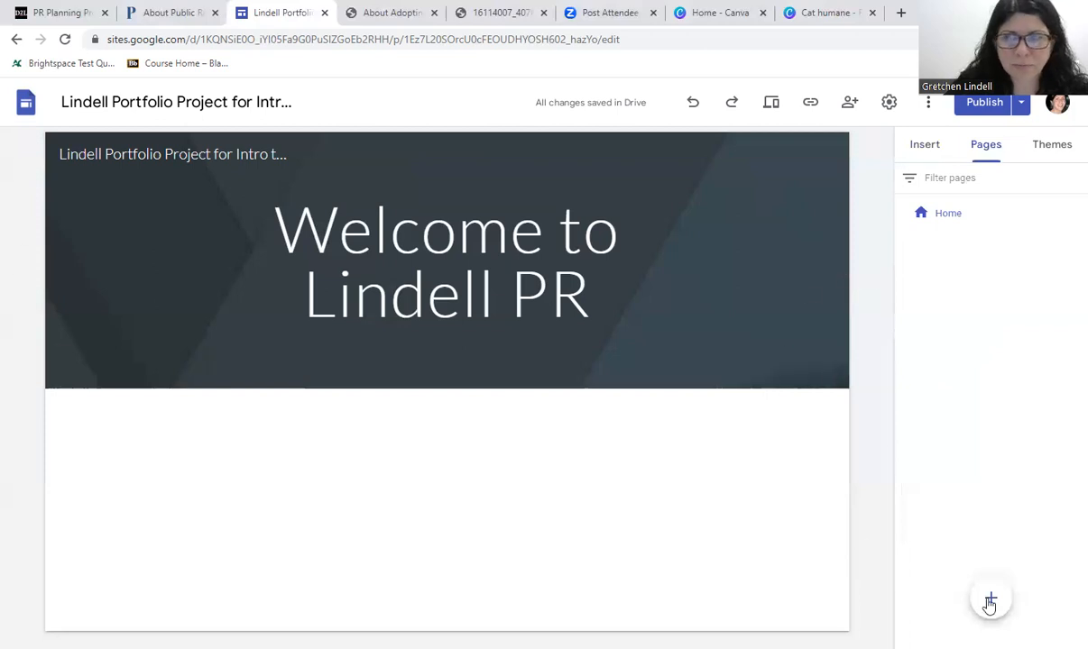
{"action": "mouse_move", "coordinate": [994, 602]}
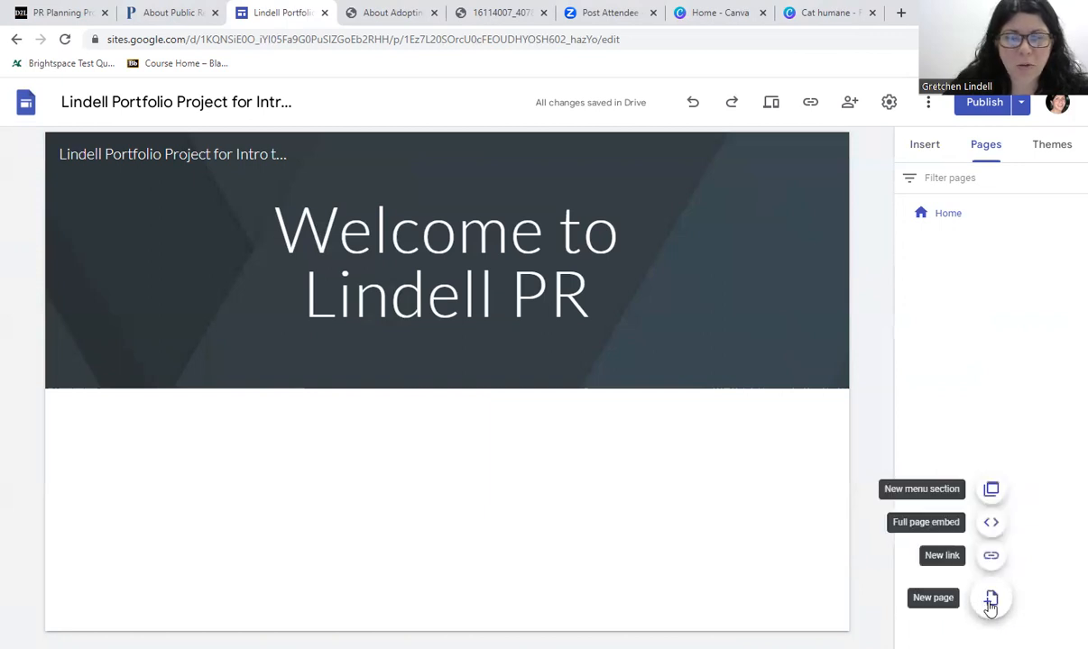
{"action": "left_click", "coordinate": [989, 602]}
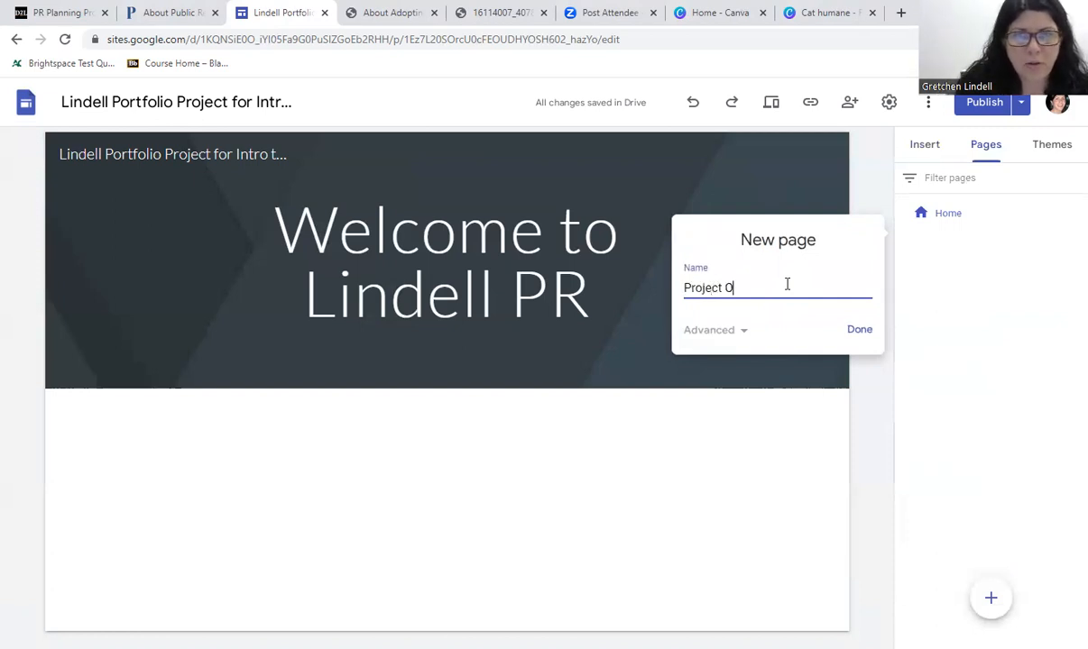
{"action": "type", "text": "Project Overview"}
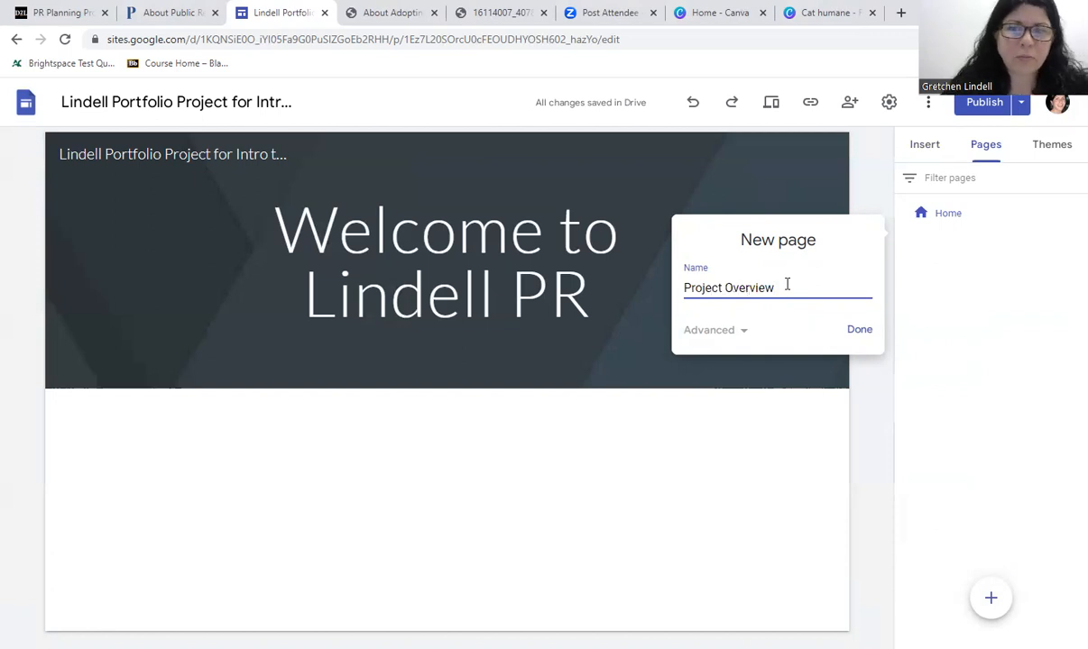
{"action": "left_click", "coordinate": [726, 331]}
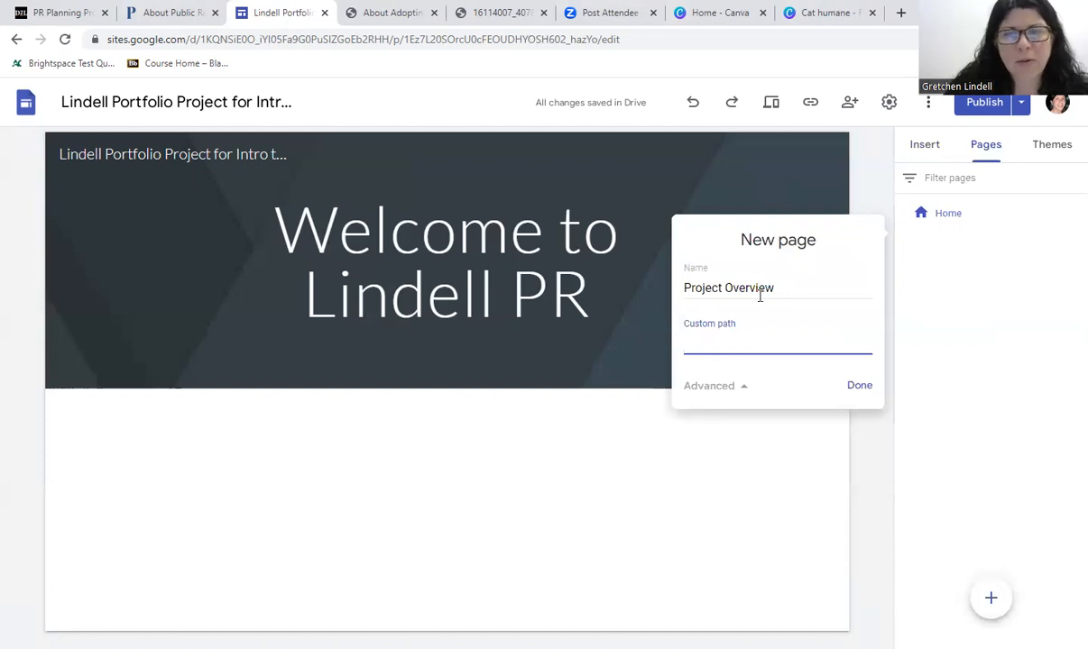
{"action": "type", "text": "overview"}
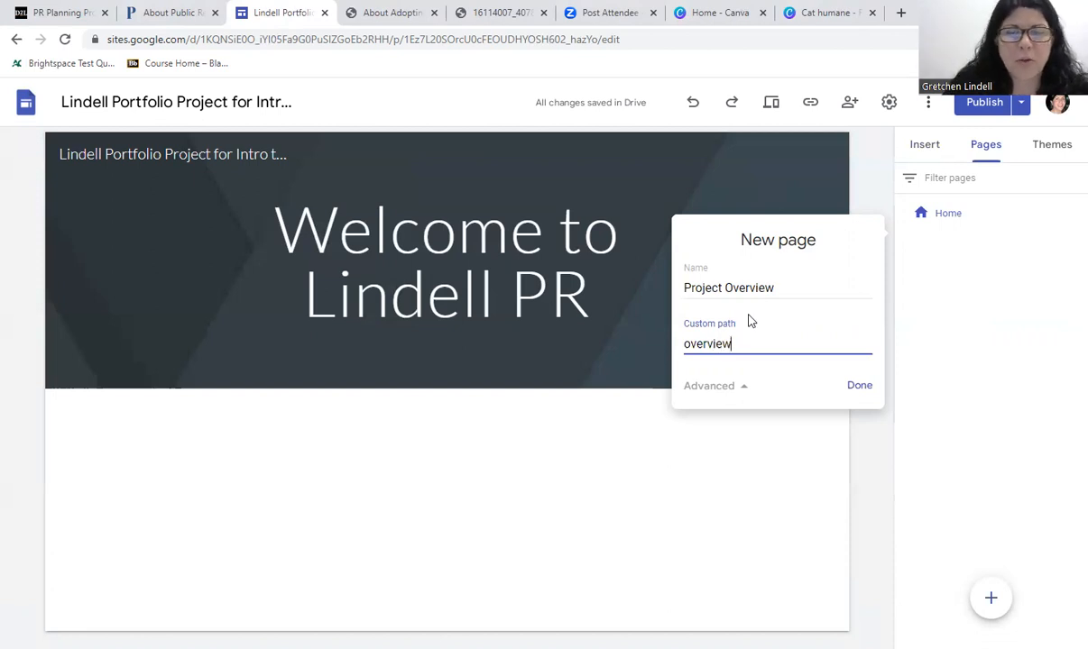
{"action": "left_click", "coordinate": [861, 386]}
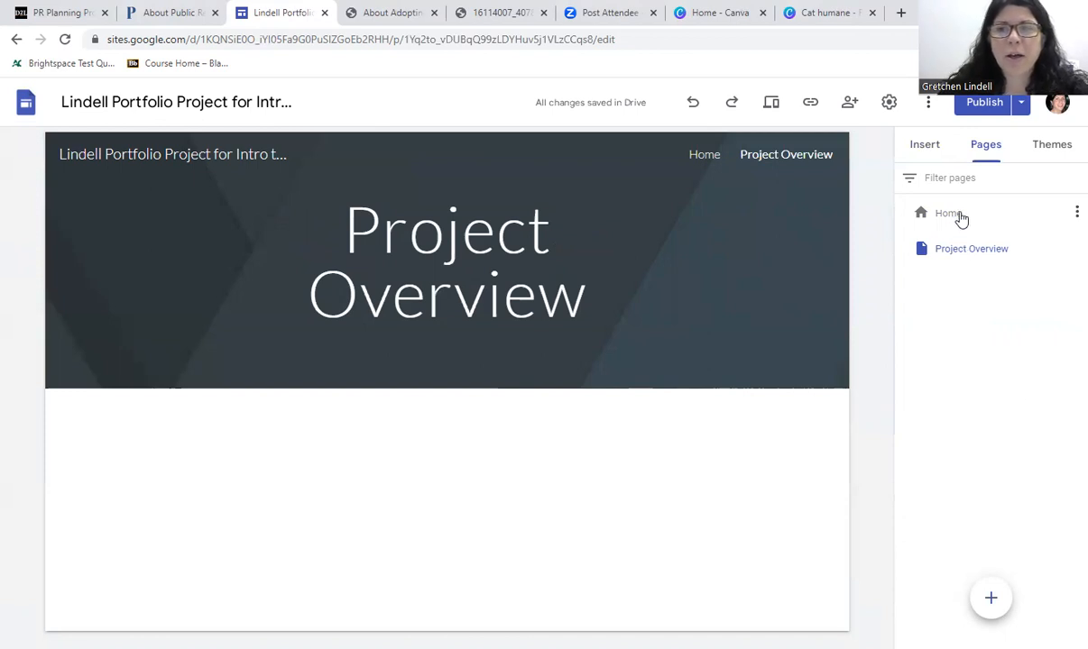
- View the Home and Project Overview pages in turn to compare them, ending on Project Overview
{"action": "left_click", "coordinate": [963, 215]}
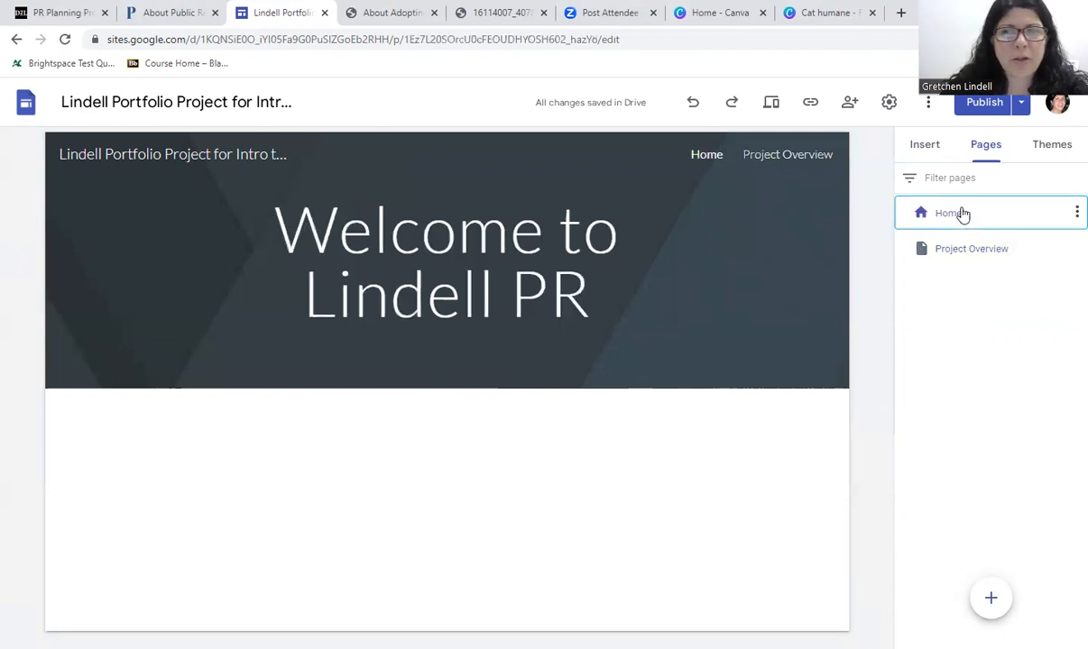
{"action": "left_click", "coordinate": [958, 257]}
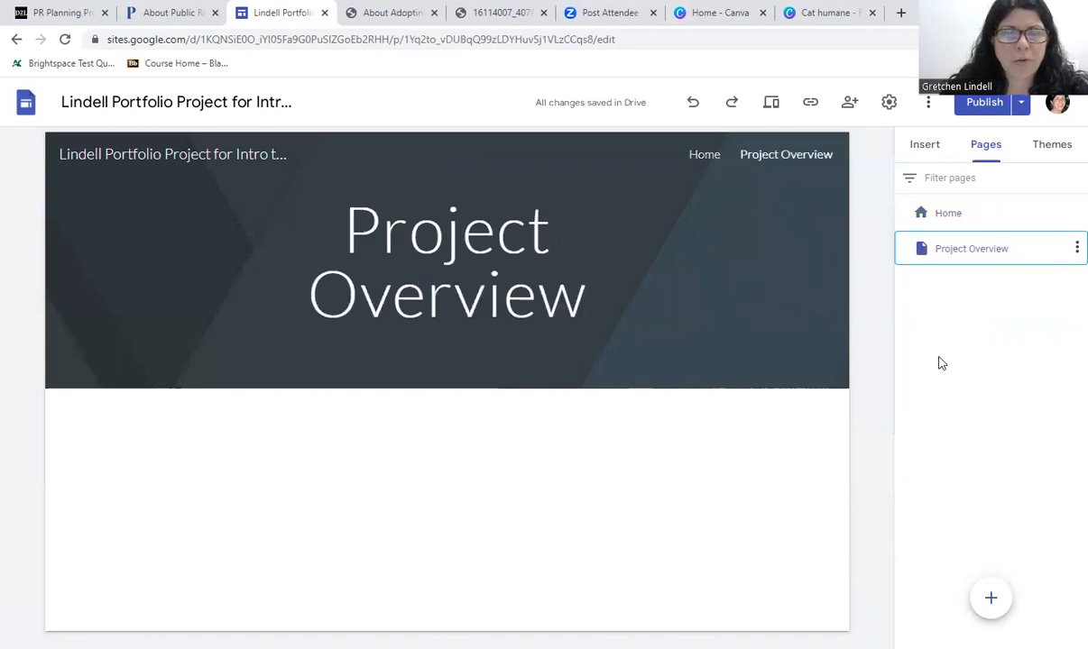
{"action": "left_click", "coordinate": [965, 214]}
{"action": "left_click", "coordinate": [970, 257]}
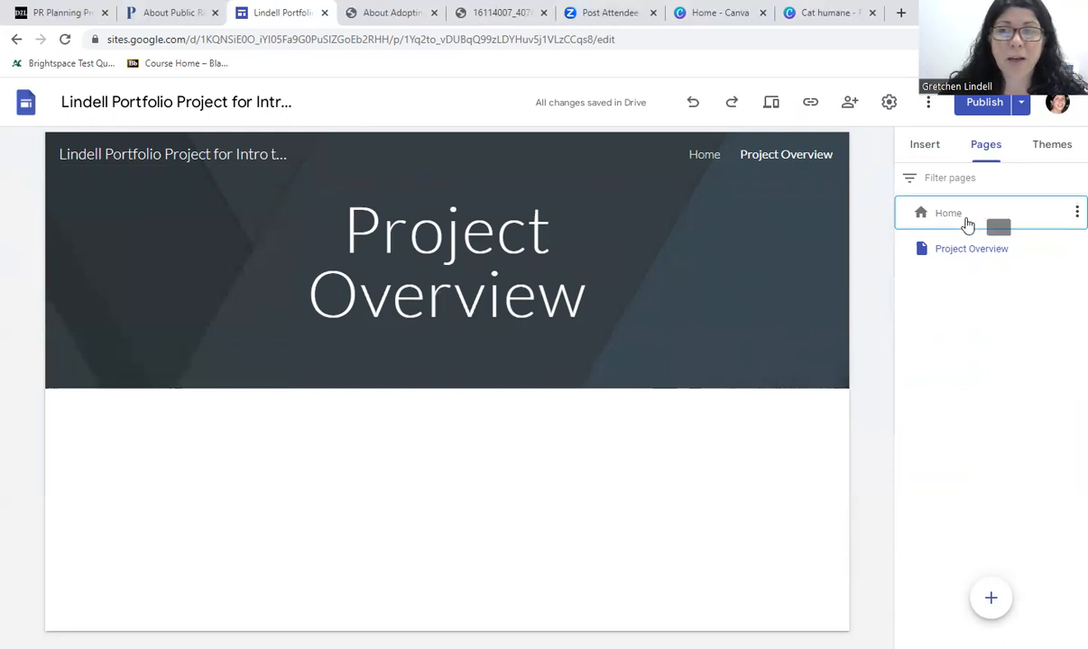
{"action": "left_click", "coordinate": [966, 224]}
{"action": "left_click", "coordinate": [960, 250]}
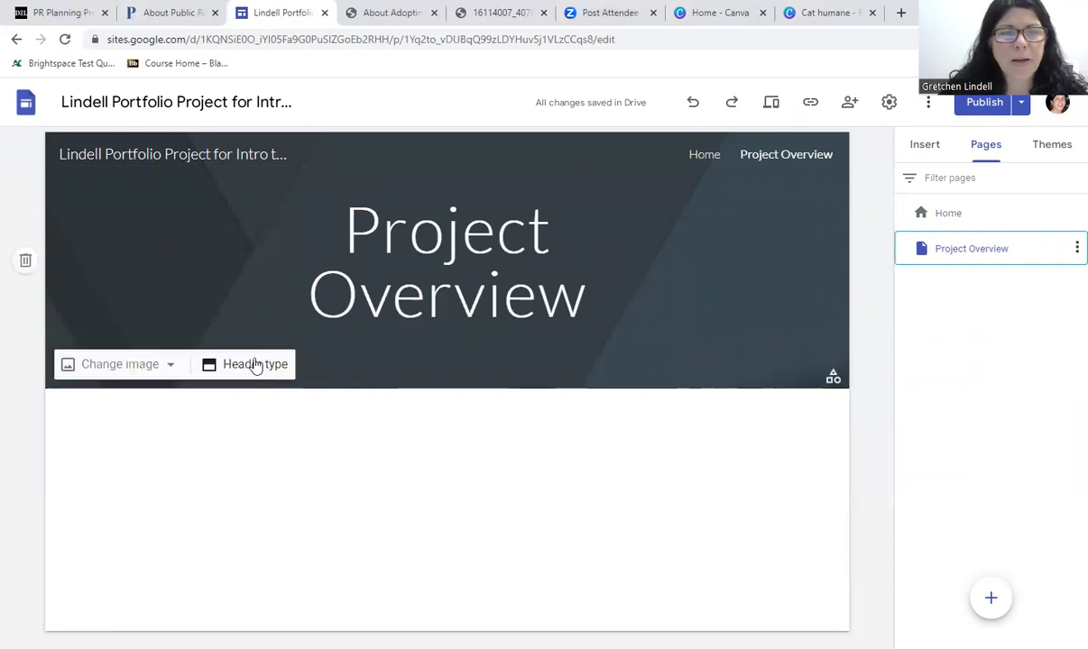
- Replace the Project Overview page's header image with the blurred grey-and-orange gallery picture and compare it with the Home page
{"action": "left_click", "coordinate": [171, 366]}
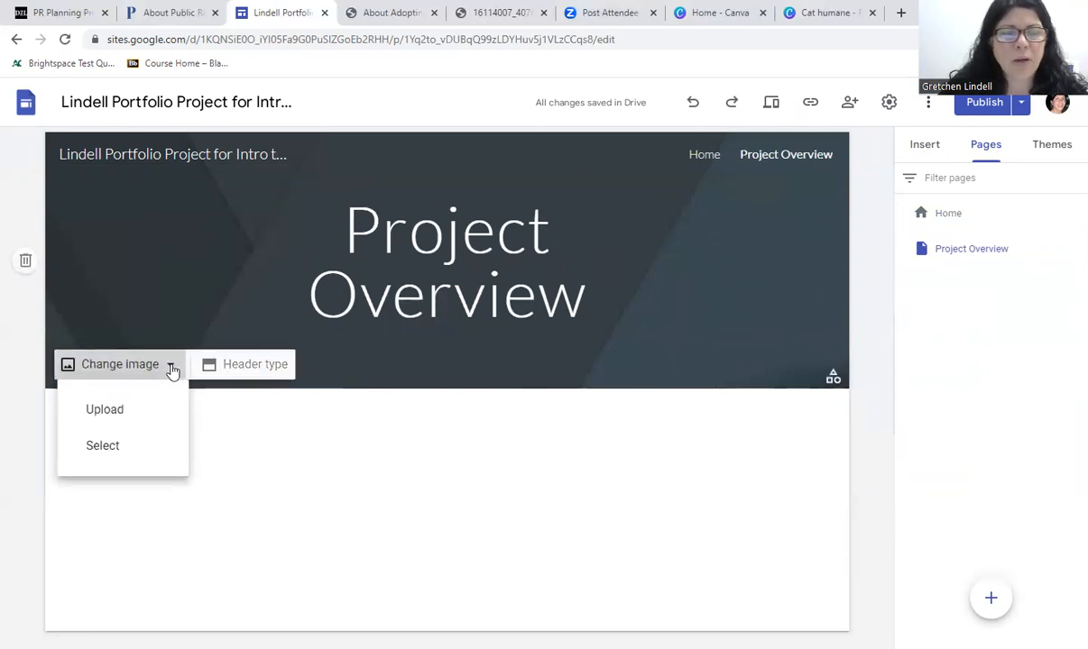
{"action": "left_click", "coordinate": [137, 451]}
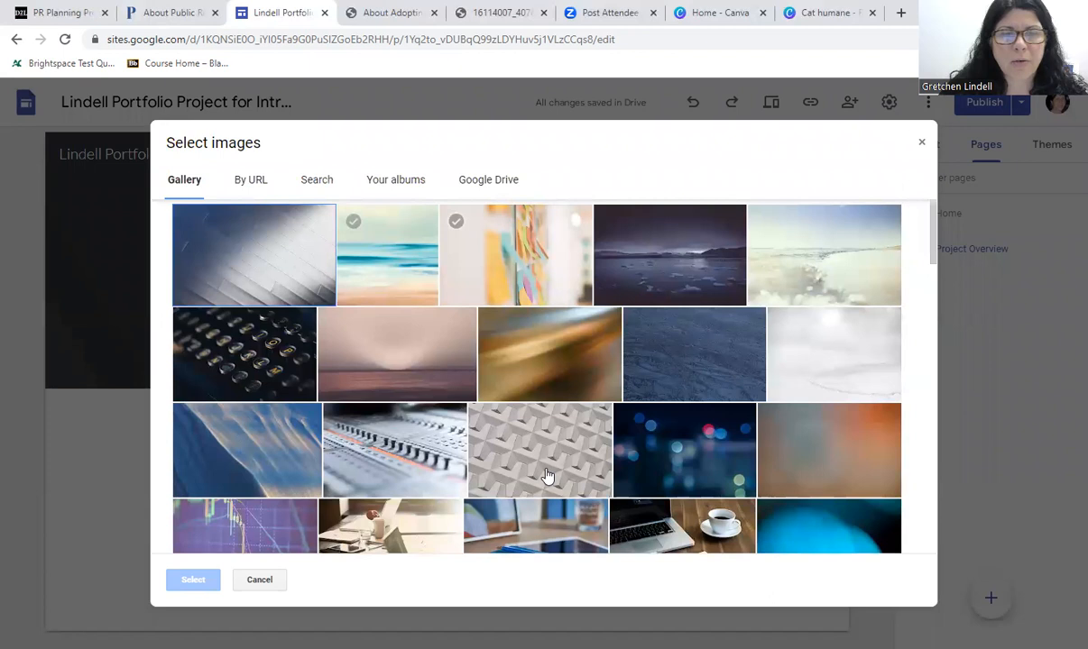
{"action": "scroll", "coordinate": [405, 369], "scroll_direction": "down", "scroll_amount": 3}
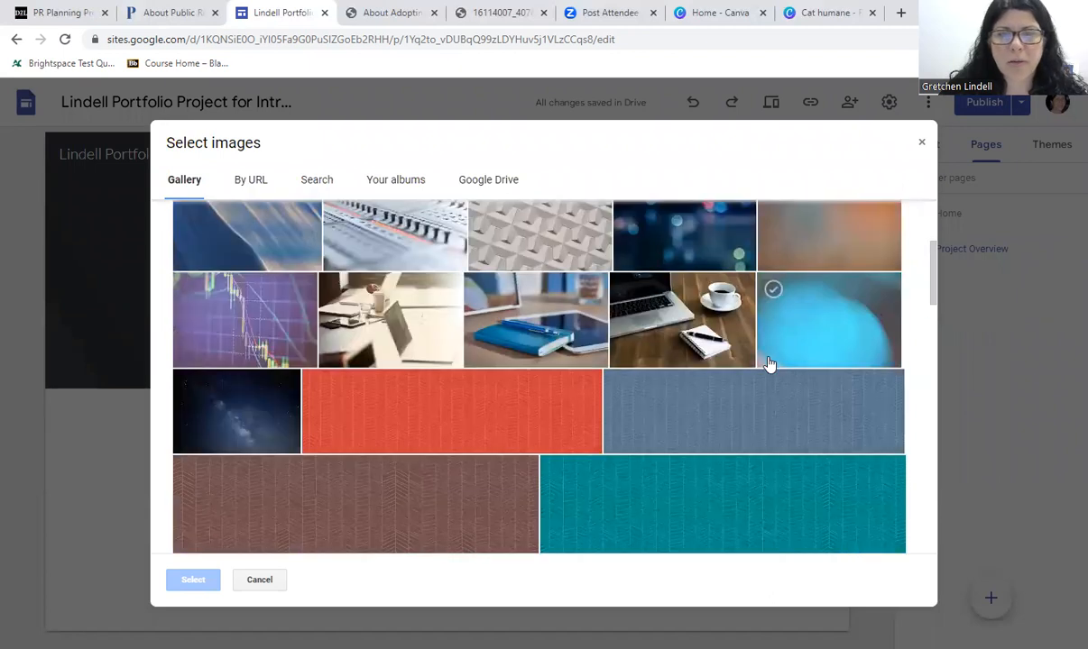
{"action": "scroll", "coordinate": [830, 316], "scroll_direction": "up", "scroll_amount": 1}
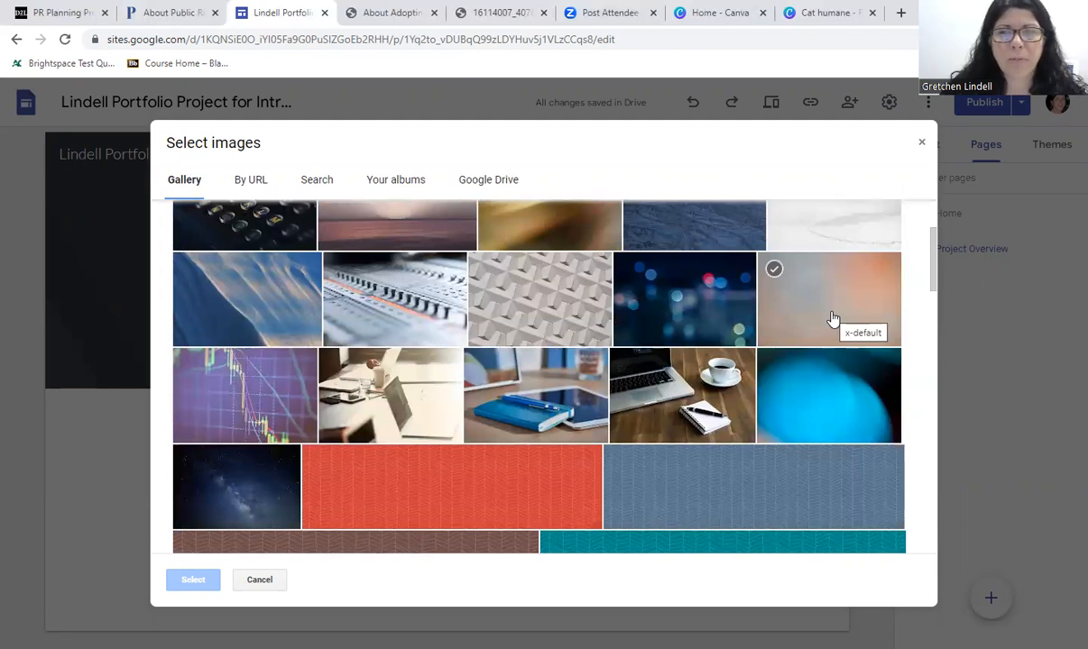
{"action": "left_click", "coordinate": [832, 300]}
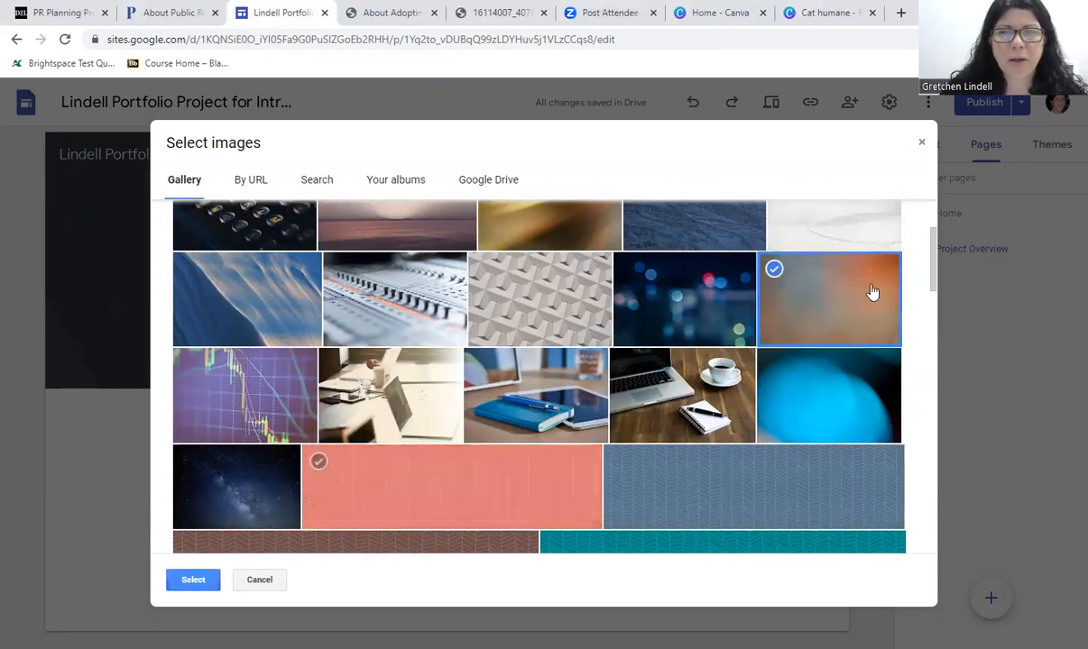
{"action": "left_click", "coordinate": [193, 580]}
{"action": "left_click", "coordinate": [603, 267]}
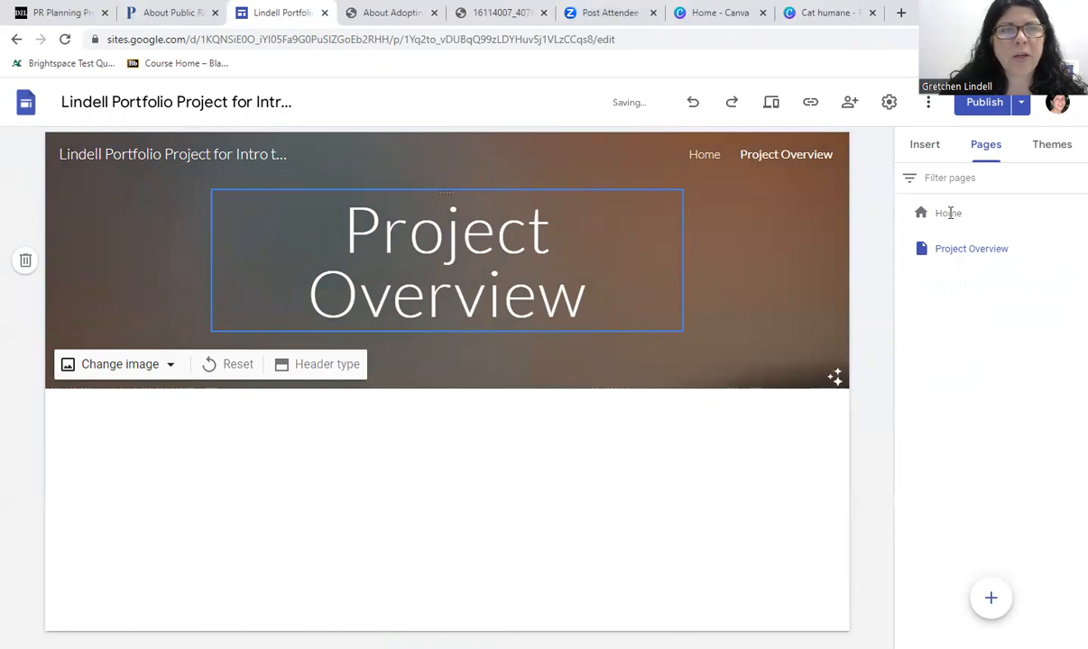
{"action": "left_click", "coordinate": [949, 214]}
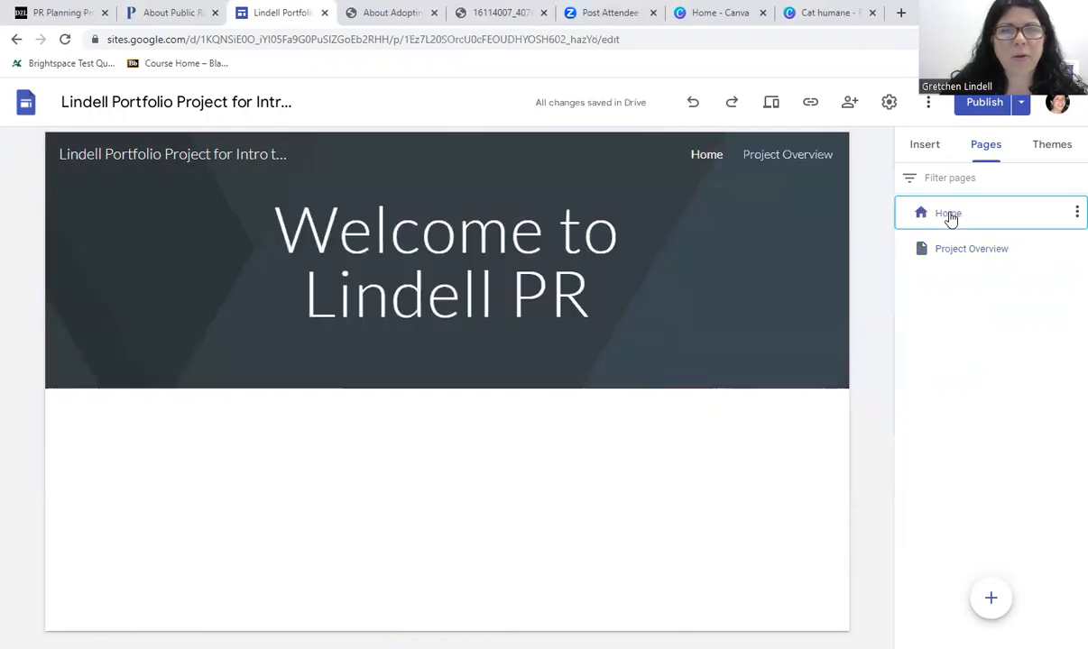
{"action": "left_click", "coordinate": [991, 250]}
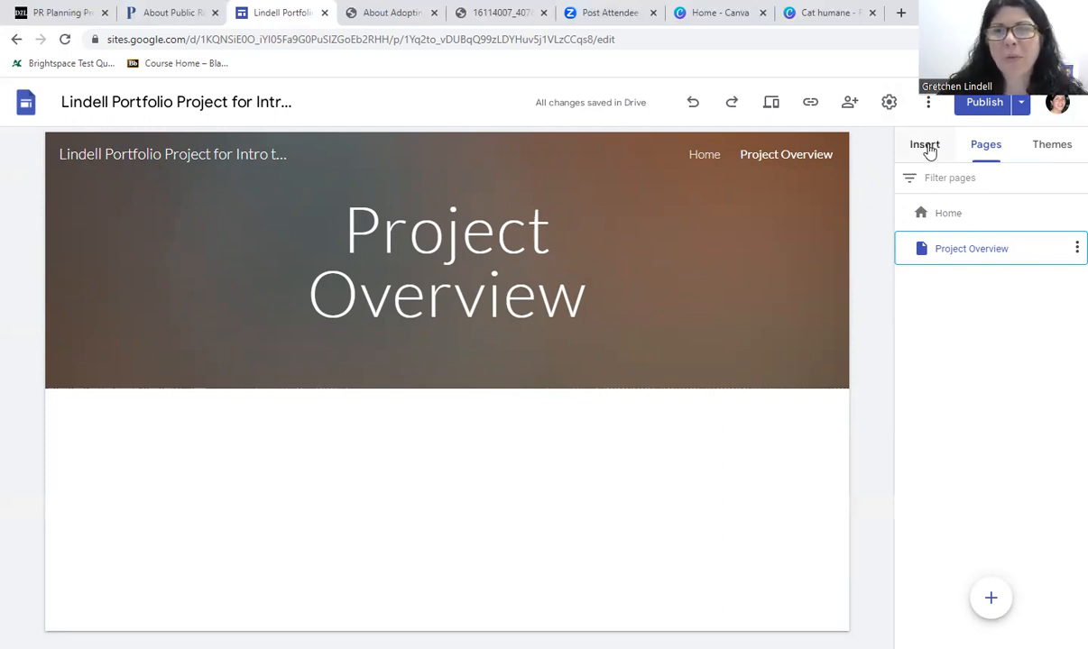
- Insert a text box with placeholder text below the Project Overview header and delete it again
{"action": "left_click", "coordinate": [919, 150]}
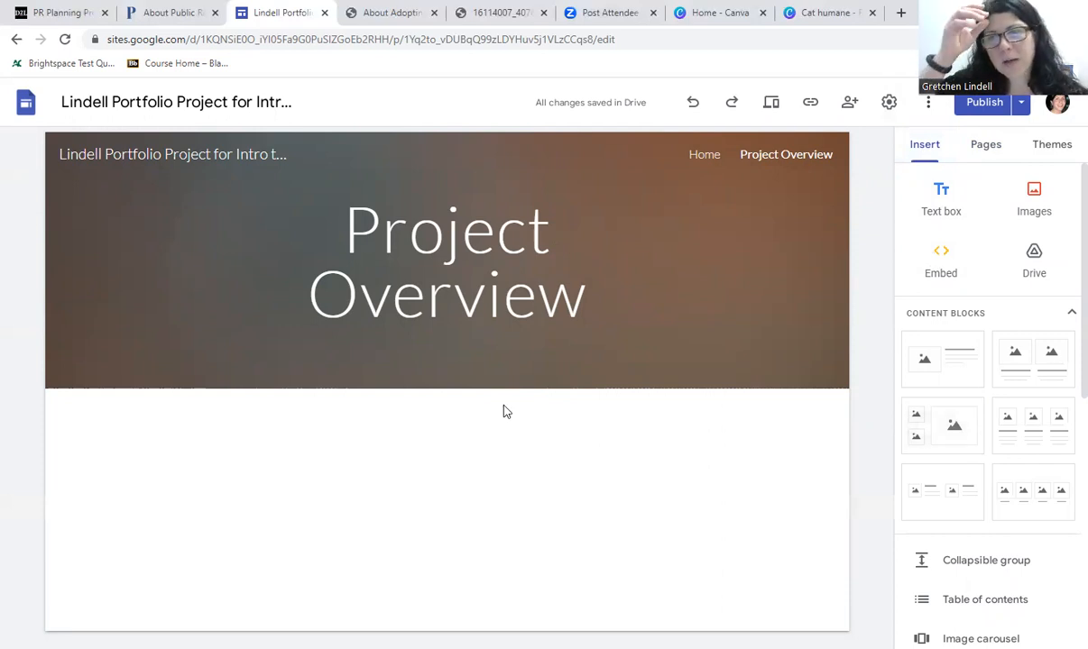
{"action": "left_click", "coordinate": [942, 199]}
{"action": "type", "text": "hksdfkljsdlk"}
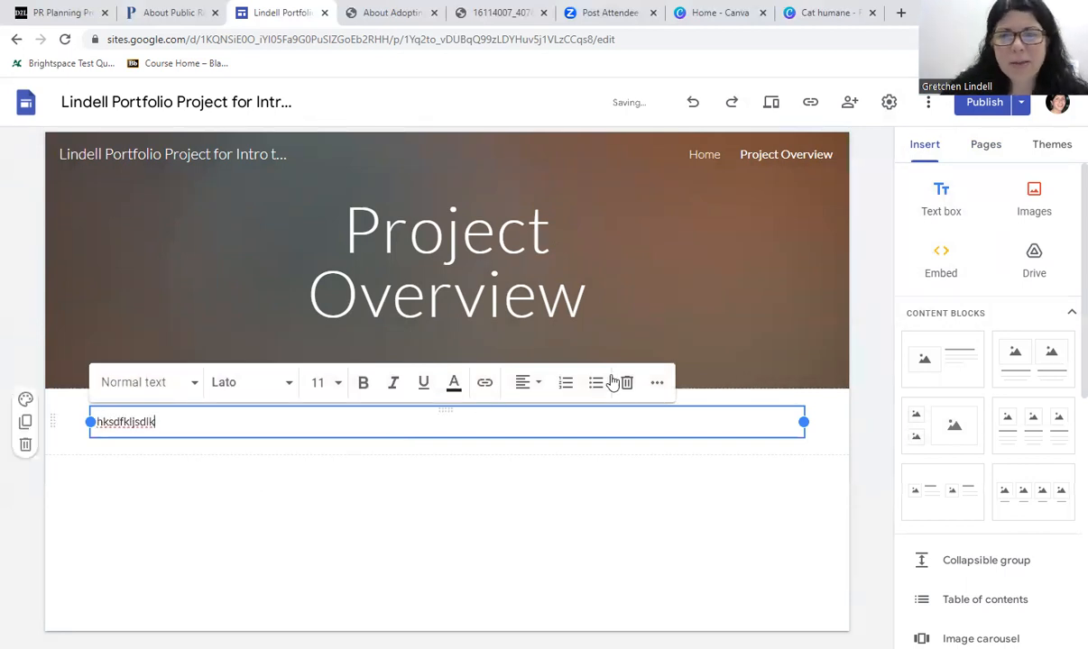
{"action": "left_click", "coordinate": [627, 384]}
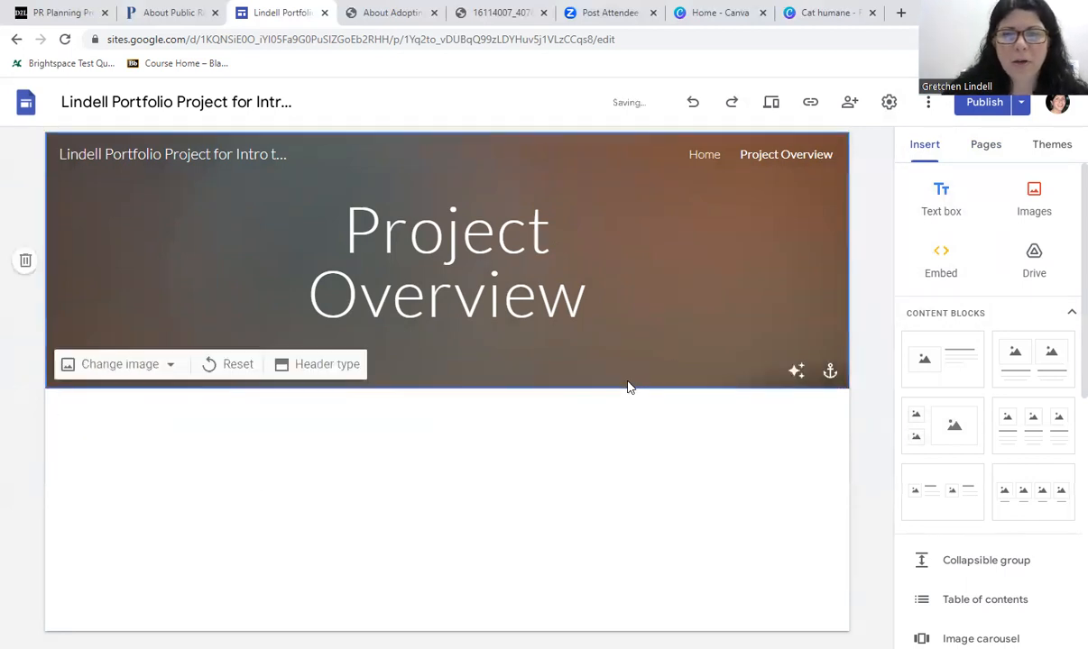
- Examine the image selection sources Google Drive, Link, Google Images and Photos, searching Google Images for "cat", without inserting an image
{"action": "left_click", "coordinate": [1033, 206]}
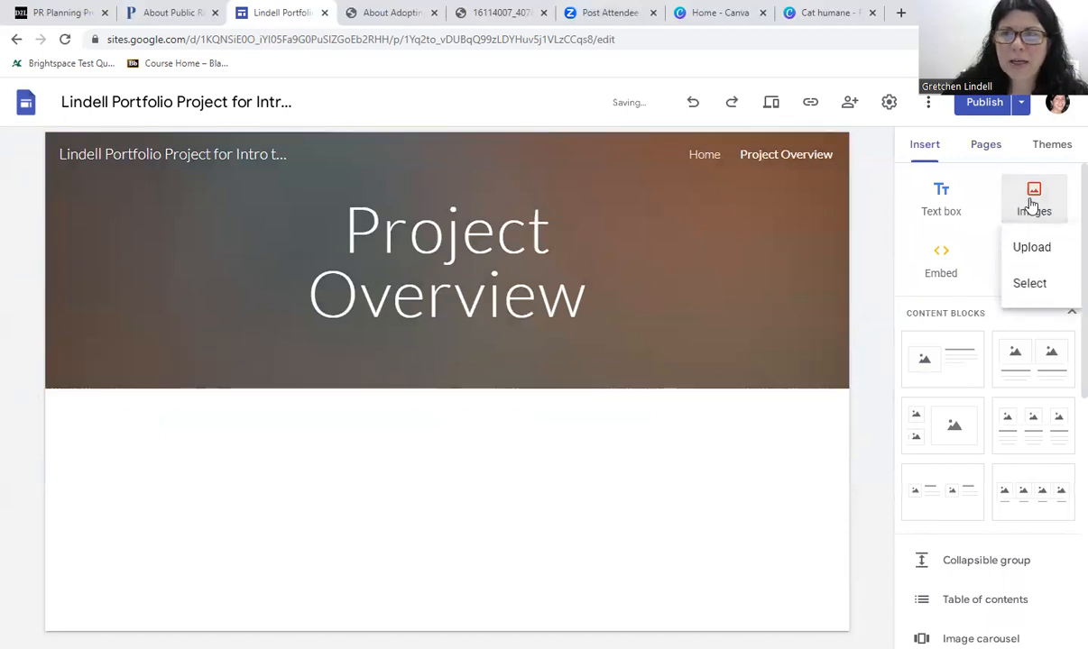
{"action": "left_click", "coordinate": [1031, 284]}
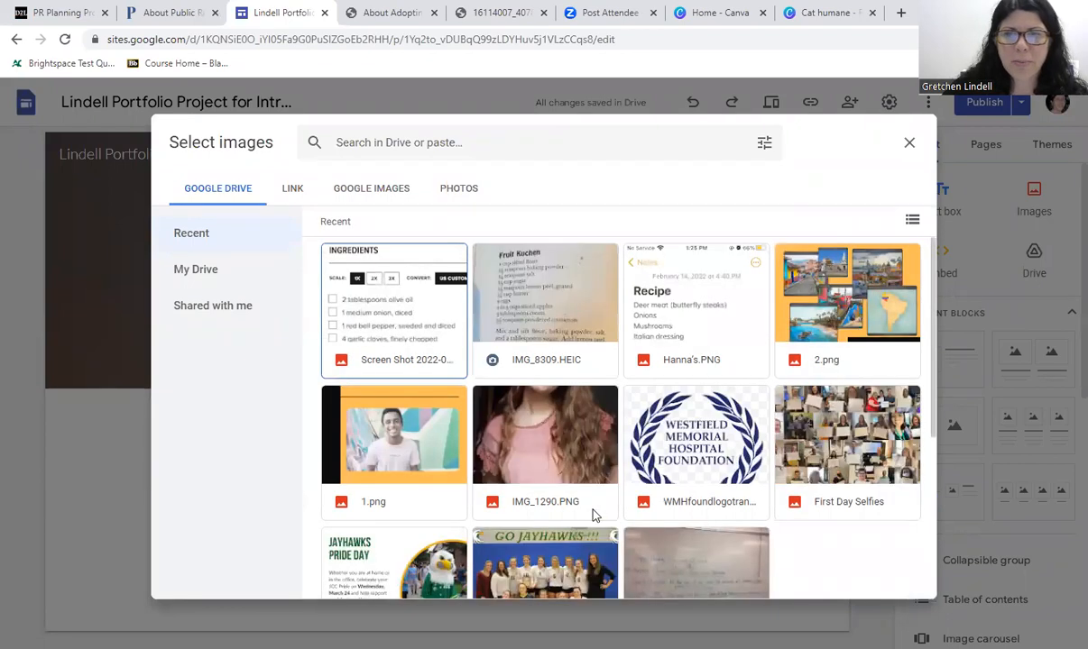
{"action": "left_click", "coordinate": [297, 190]}
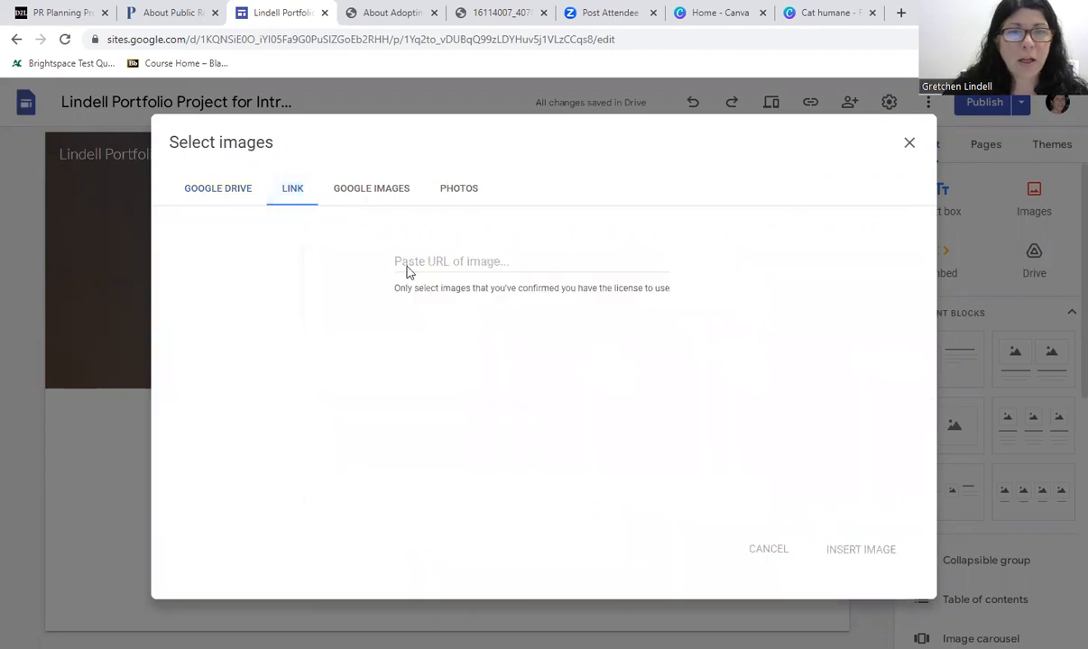
{"action": "left_click", "coordinate": [388, 190]}
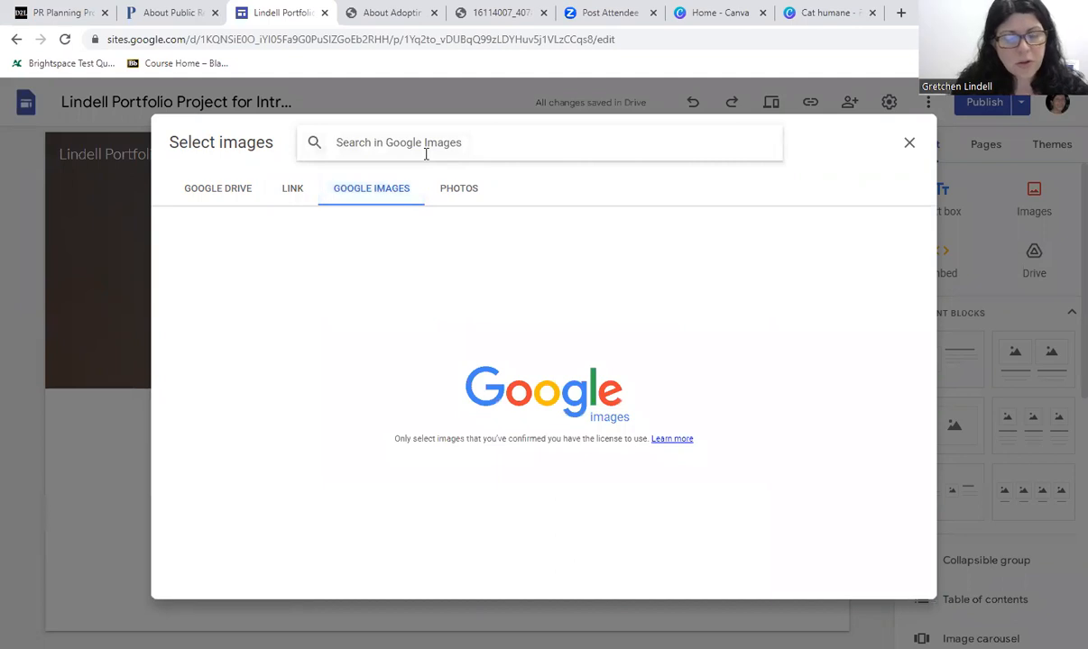
{"action": "type", "text": "cat"}
{"action": "key", "text": "Return"}
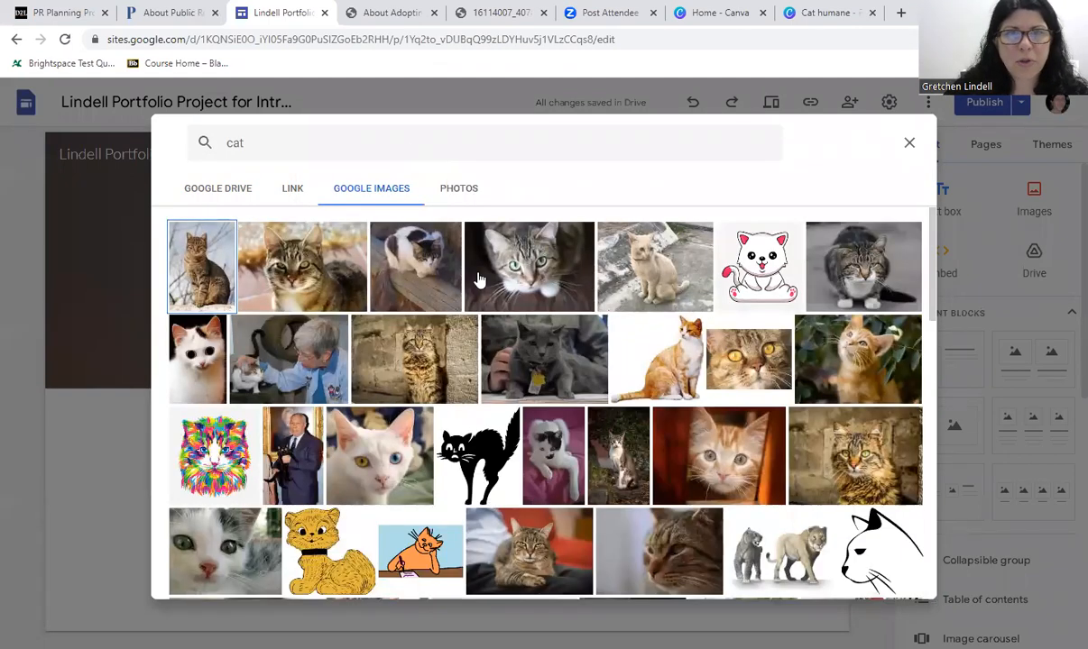
{"action": "left_click", "coordinate": [464, 191]}
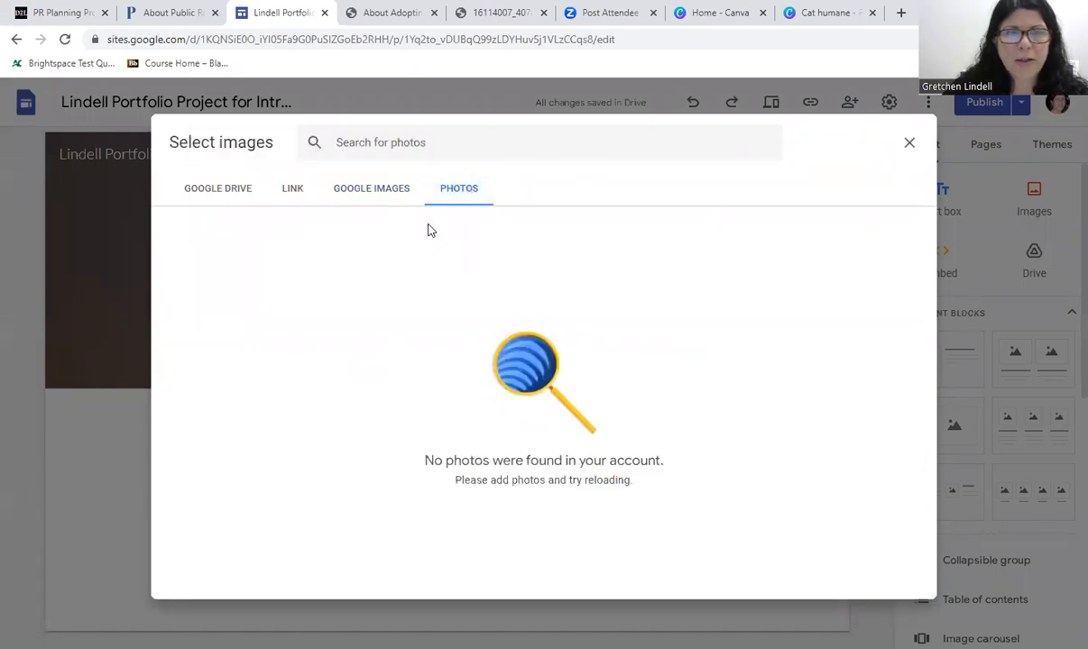
{"action": "left_click", "coordinate": [373, 200]}
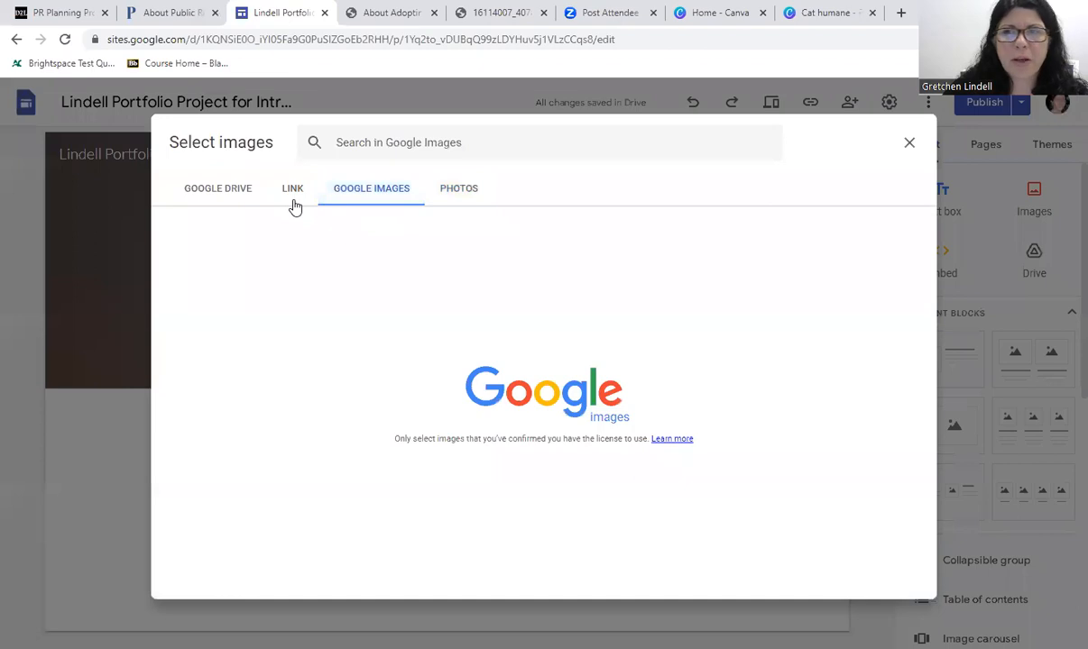
{"action": "left_click", "coordinate": [291, 203]}
{"action": "left_click", "coordinate": [220, 205]}
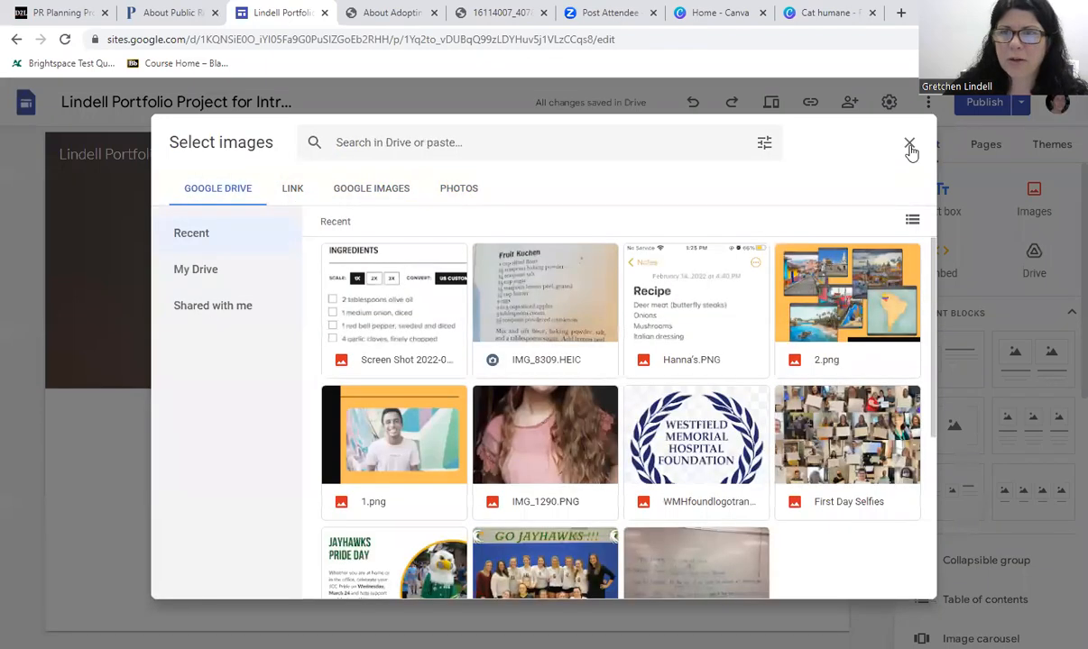
{"action": "left_click", "coordinate": [884, 157]}
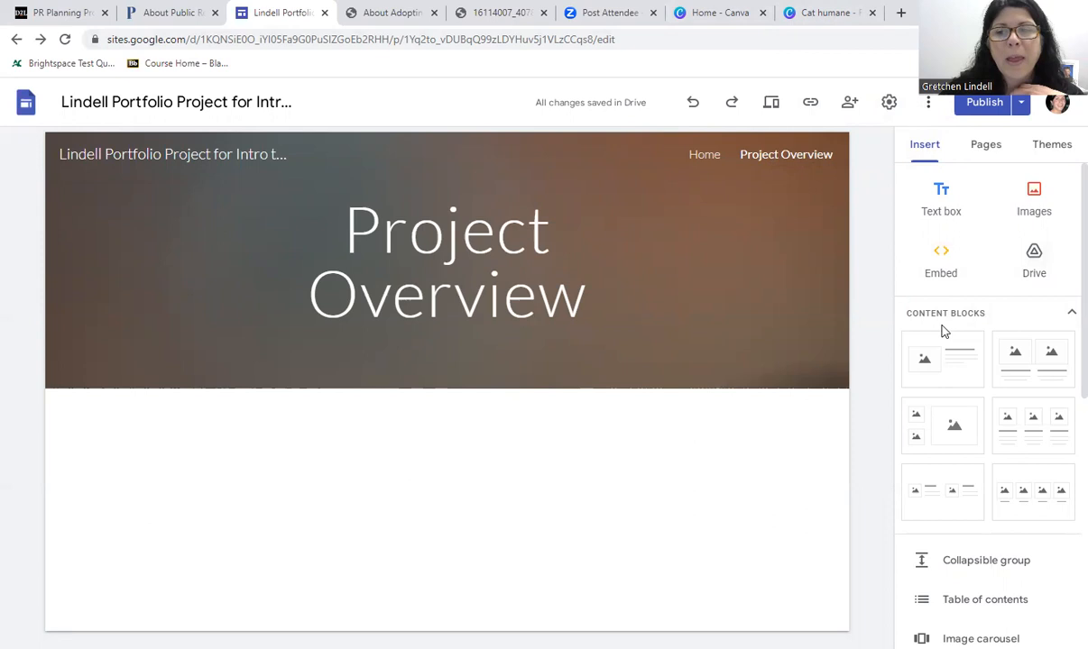
- Insert the content block with one image beside a heading and text below the header, and open the image placeholder's source choices
{"action": "scroll", "coordinate": [965, 366], "scroll_direction": "down", "scroll_amount": 1}
{"action": "scroll", "coordinate": [956, 348], "scroll_direction": "down", "scroll_amount": 6}
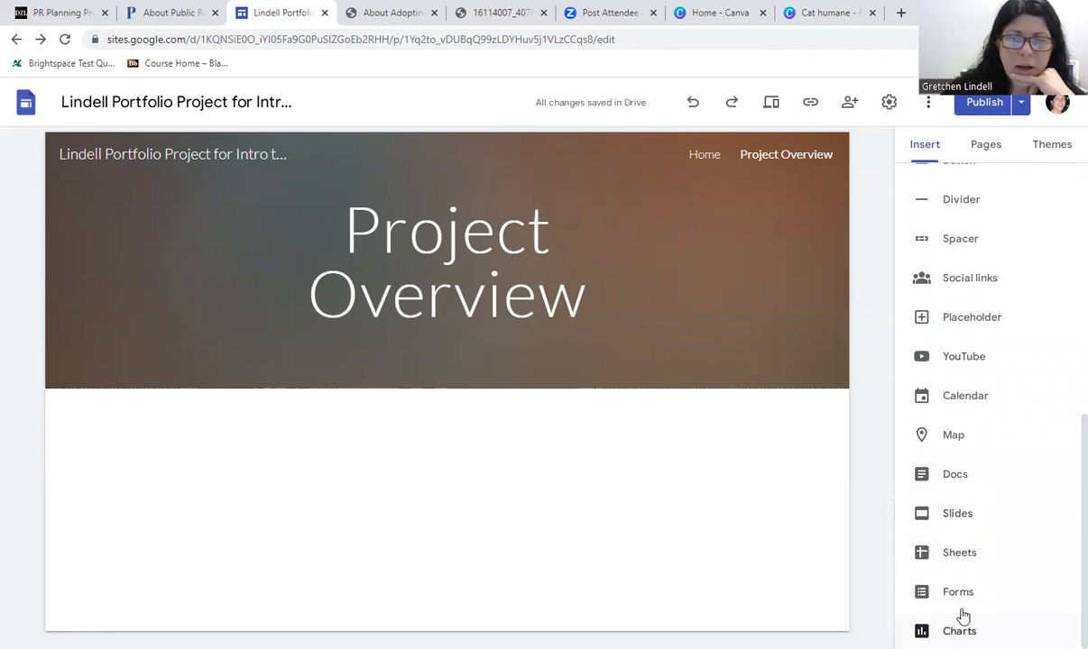
{"action": "scroll", "coordinate": [963, 588], "scroll_direction": "up", "scroll_amount": 1}
{"action": "scroll", "coordinate": [981, 476], "scroll_direction": "up", "scroll_amount": 2}
{"action": "scroll", "coordinate": [983, 475], "scroll_direction": "up", "scroll_amount": 2}
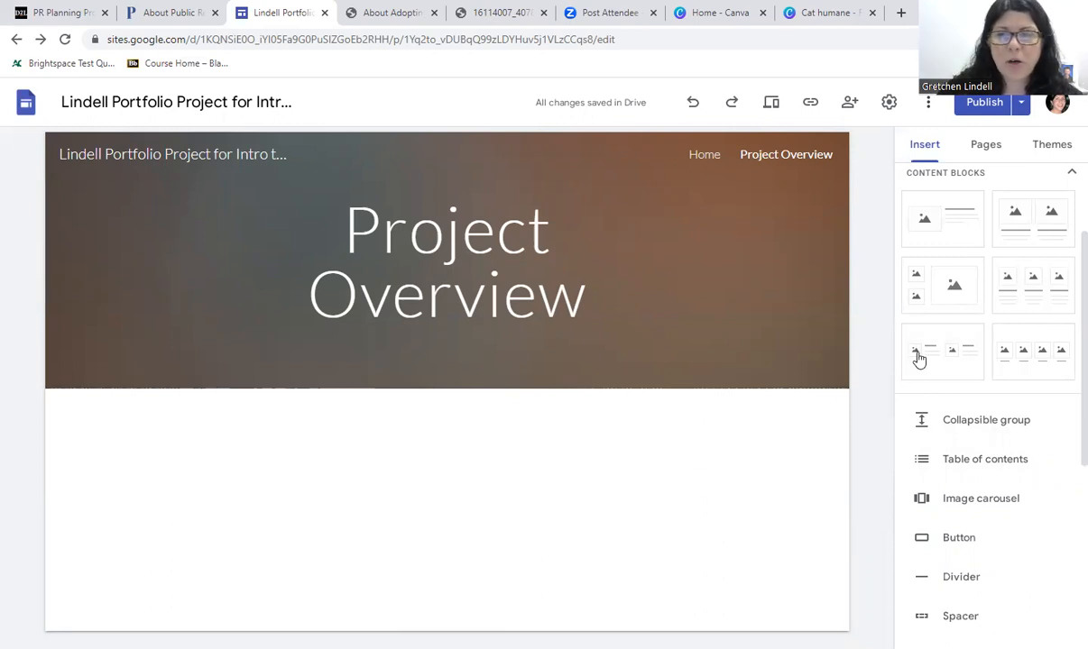
{"action": "scroll", "coordinate": [947, 390], "scroll_direction": "up", "scroll_amount": 3}
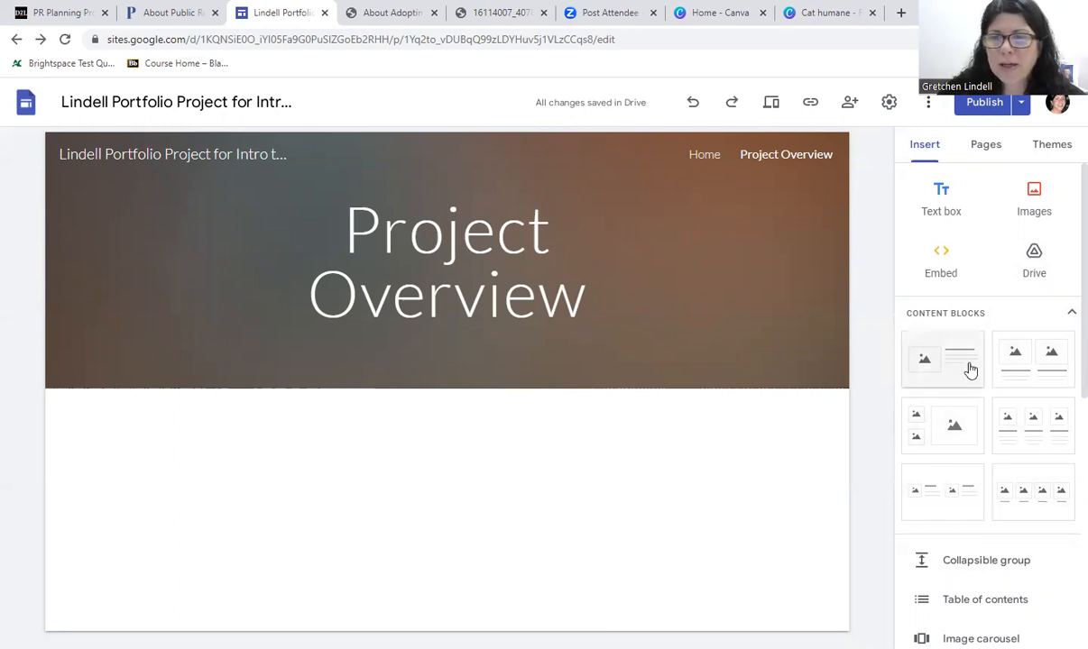
{"action": "left_click", "coordinate": [941, 361]}
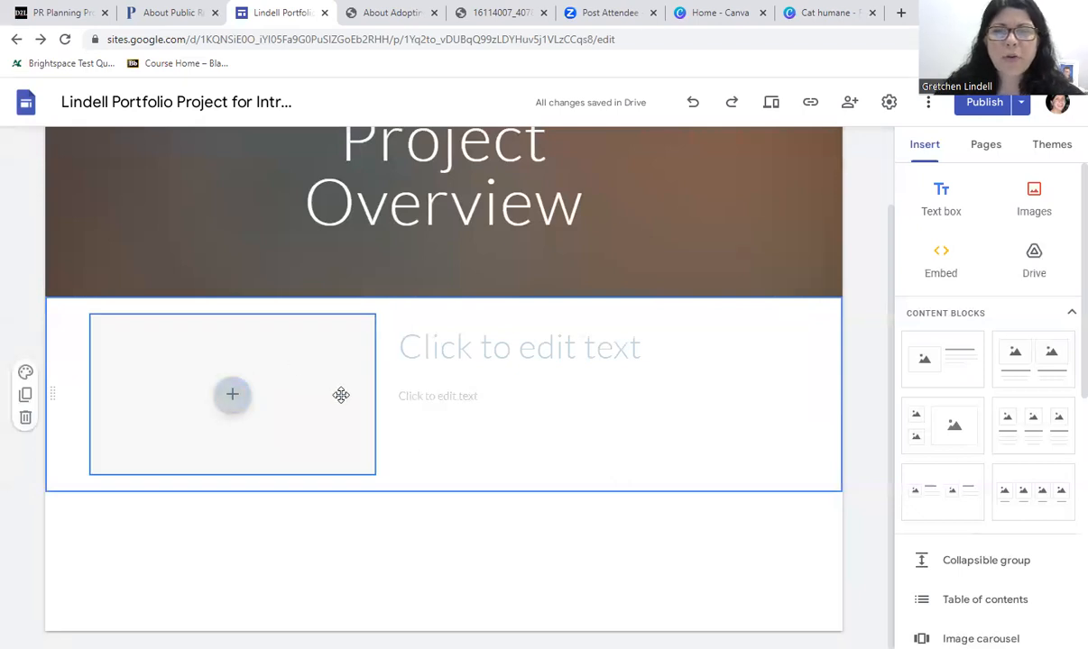
{"action": "scroll", "coordinate": [341, 395], "scroll_direction": "up", "scroll_amount": 1}
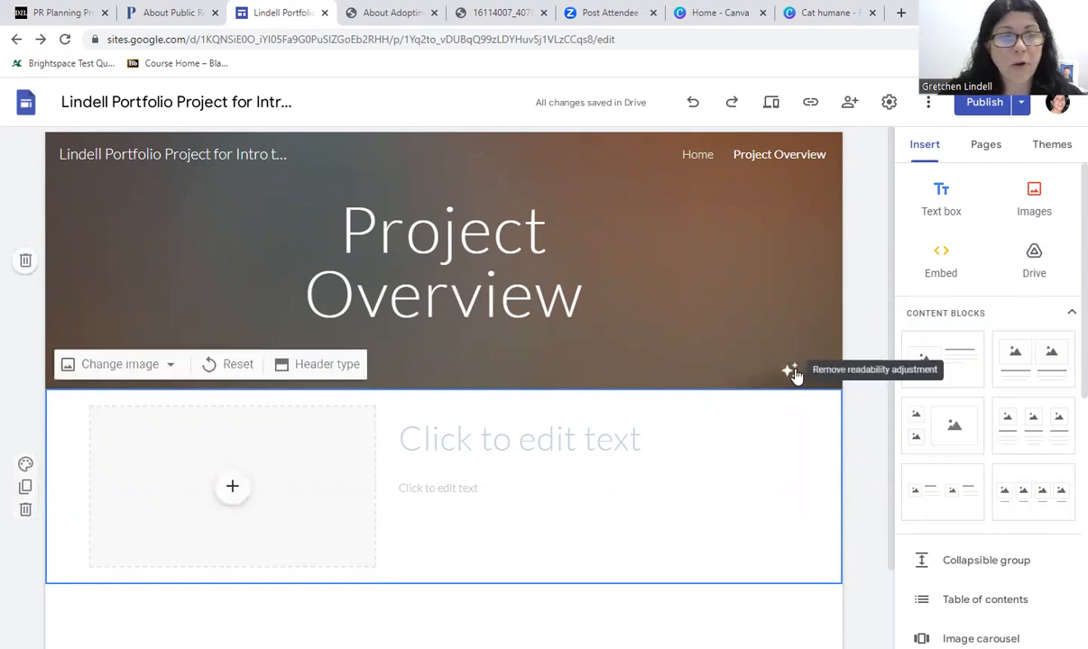
{"action": "left_click", "coordinate": [233, 490]}
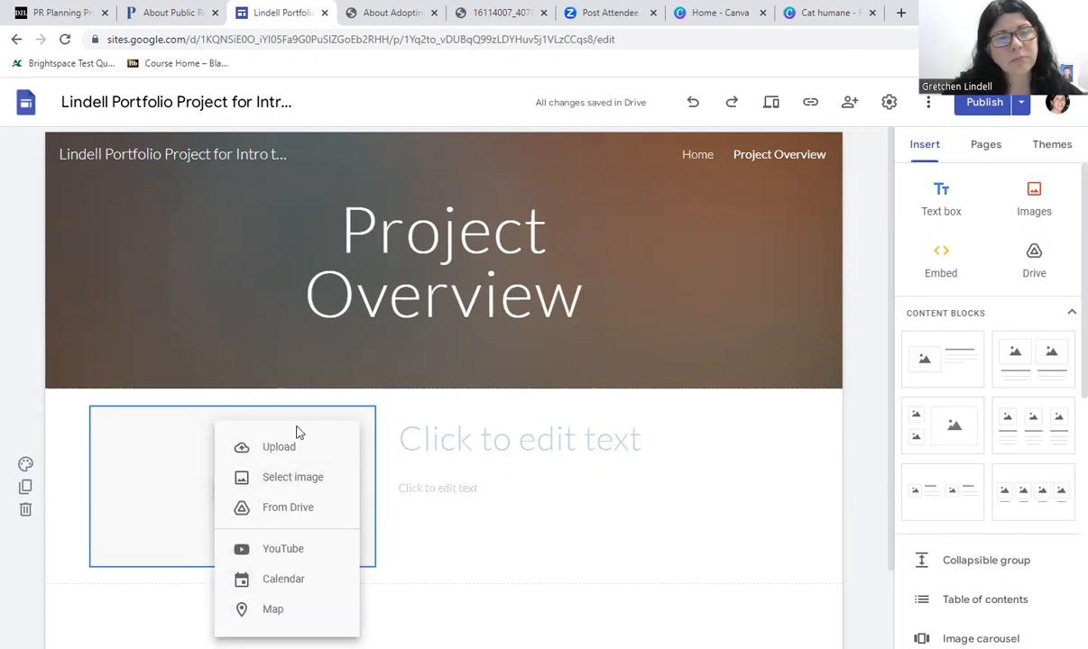
- Switch to the Chautauqua County Humane Society site, visit its home page and return to the cat photo on the About Adopting page
{"action": "left_click", "coordinate": [374, 11]}
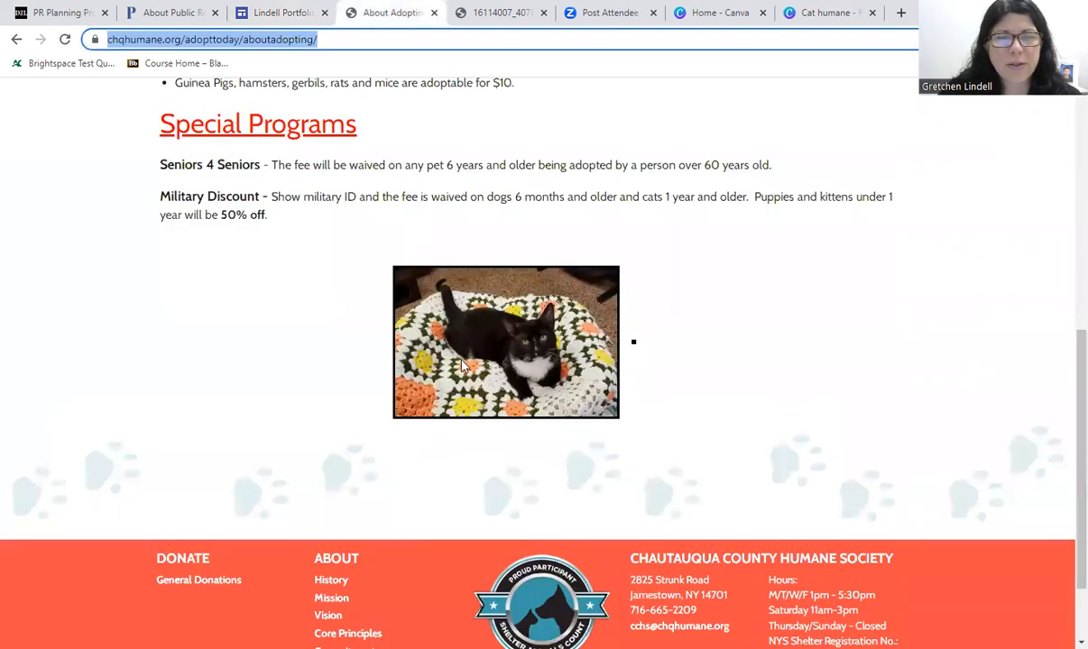
{"action": "scroll", "coordinate": [462, 365], "scroll_direction": "up", "scroll_amount": 8}
{"action": "left_click", "coordinate": [249, 164]}
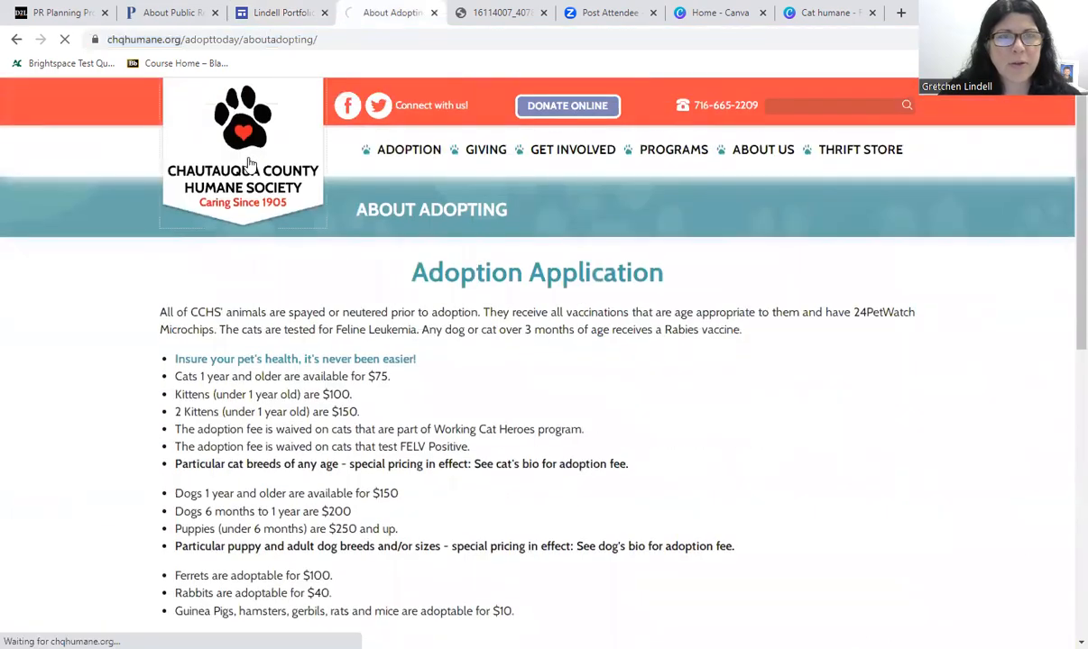
{"action": "scroll", "coordinate": [676, 329], "scroll_direction": "down", "scroll_amount": 1}
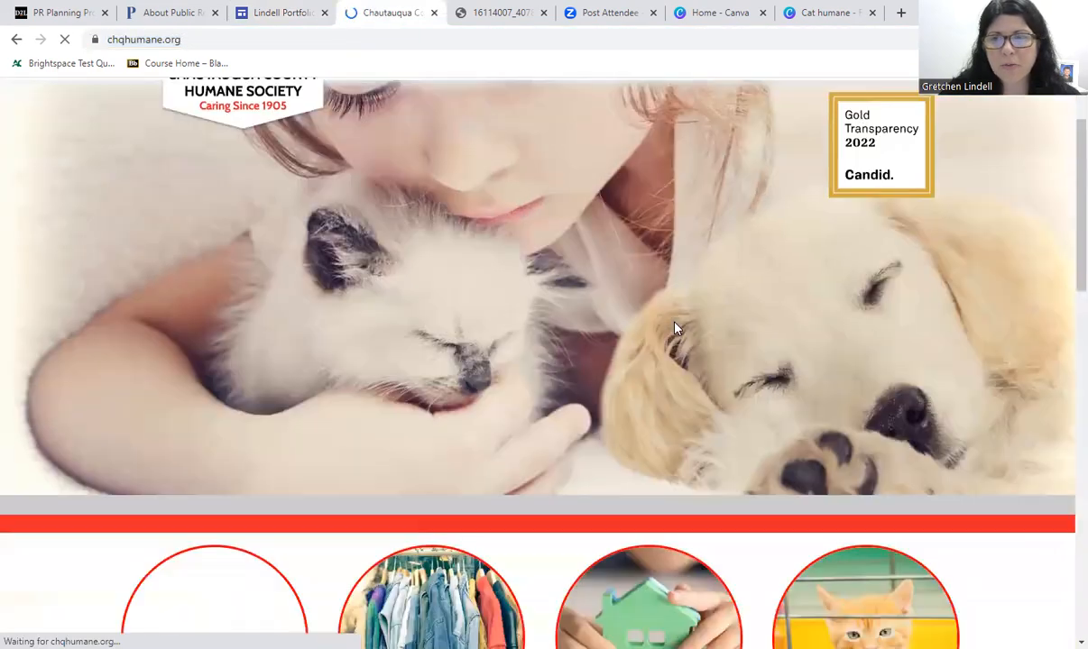
{"action": "scroll", "coordinate": [677, 329], "scroll_direction": "down", "scroll_amount": 5}
{"action": "left_click", "coordinate": [836, 323]}
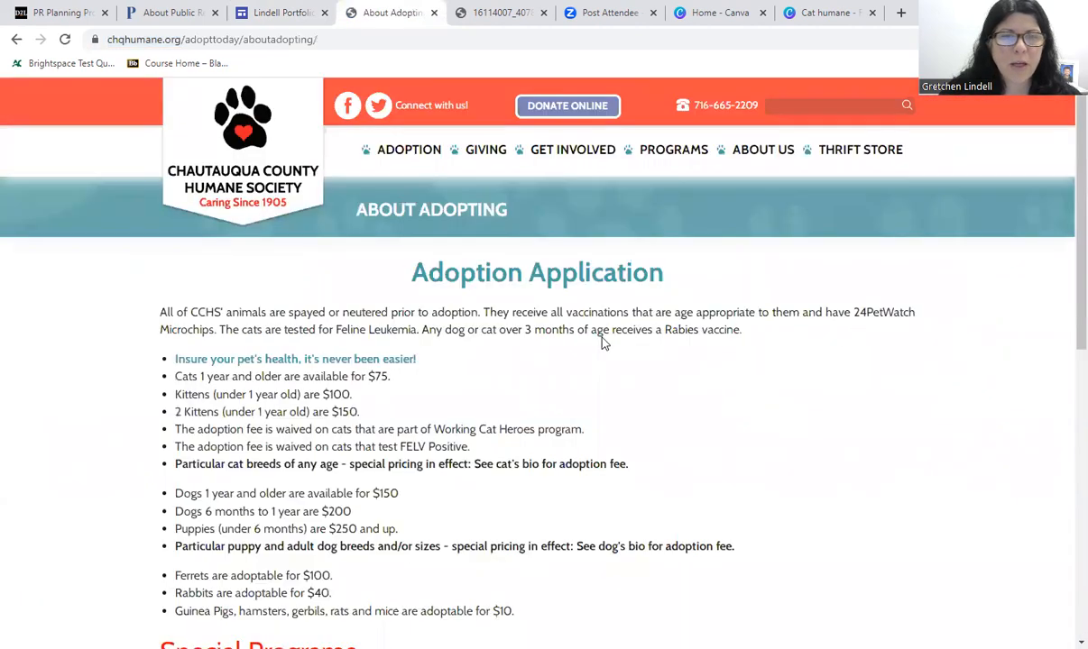
{"action": "scroll", "coordinate": [602, 341], "scroll_direction": "down", "scroll_amount": 5}
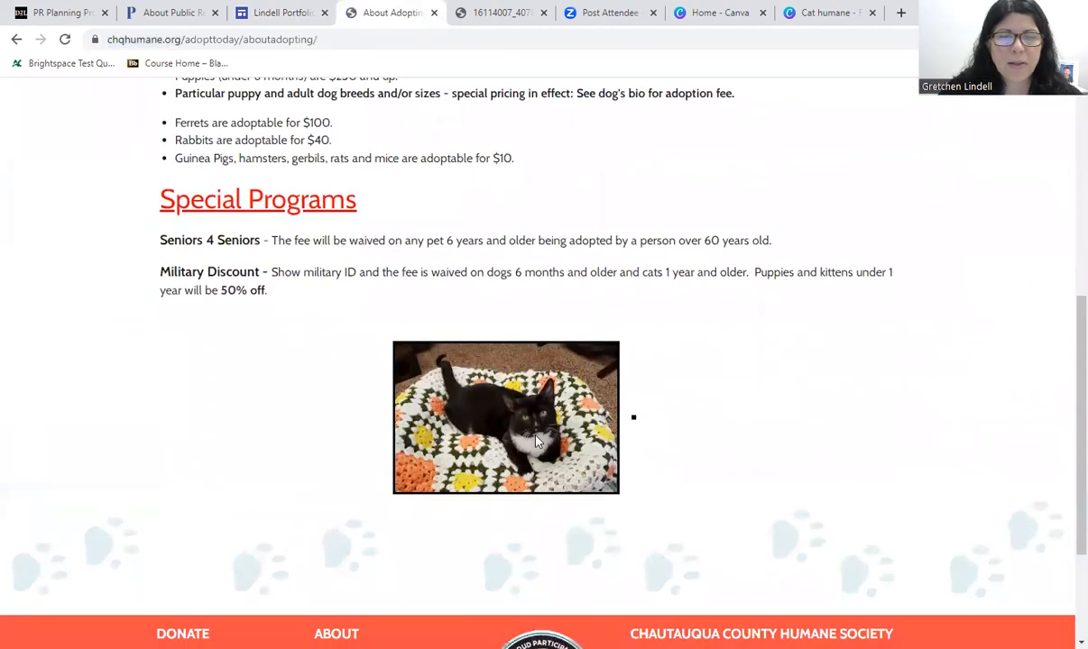
- Open the About Adopting page's cat photo in a new tab and view the full-size image
{"action": "right_click", "coordinate": [536, 441]}
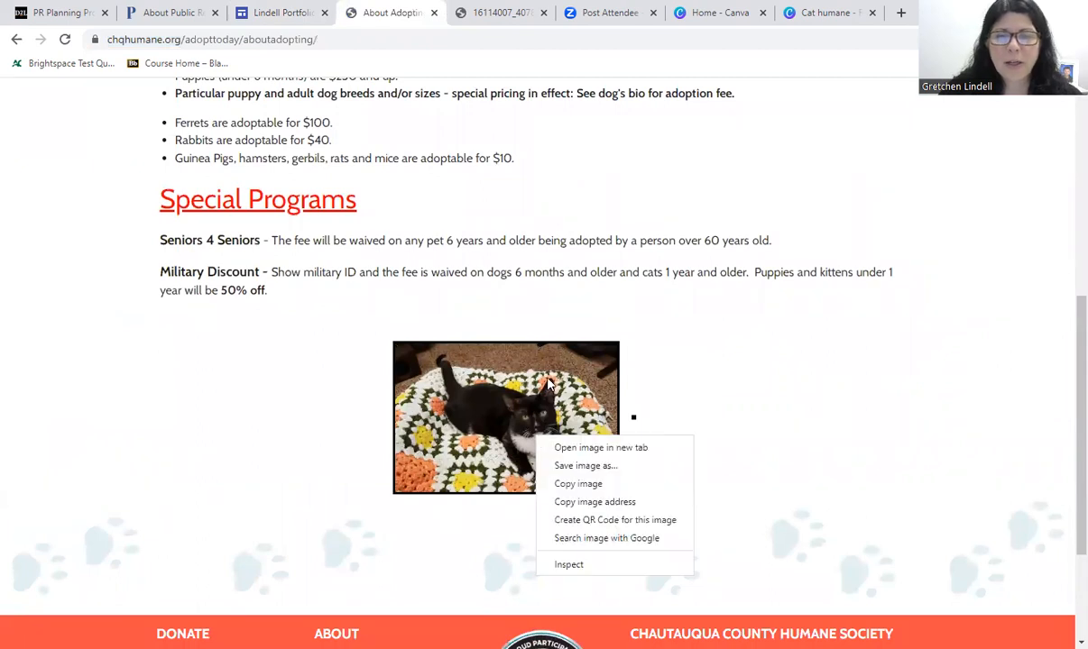
{"action": "left_click", "coordinate": [573, 451]}
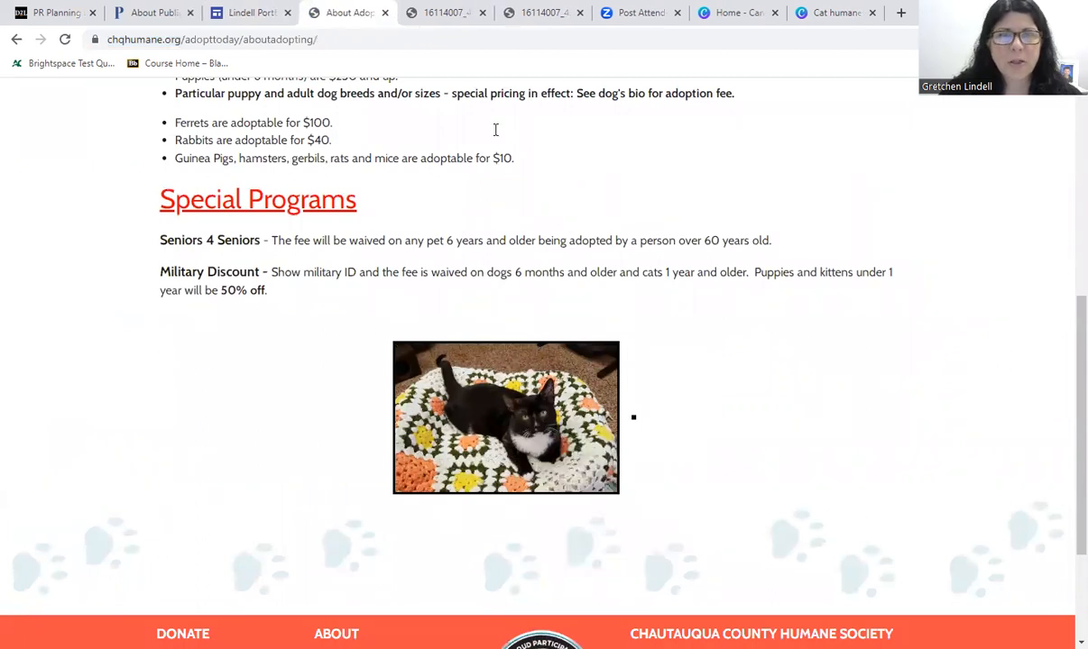
{"action": "left_click", "coordinate": [449, 13]}
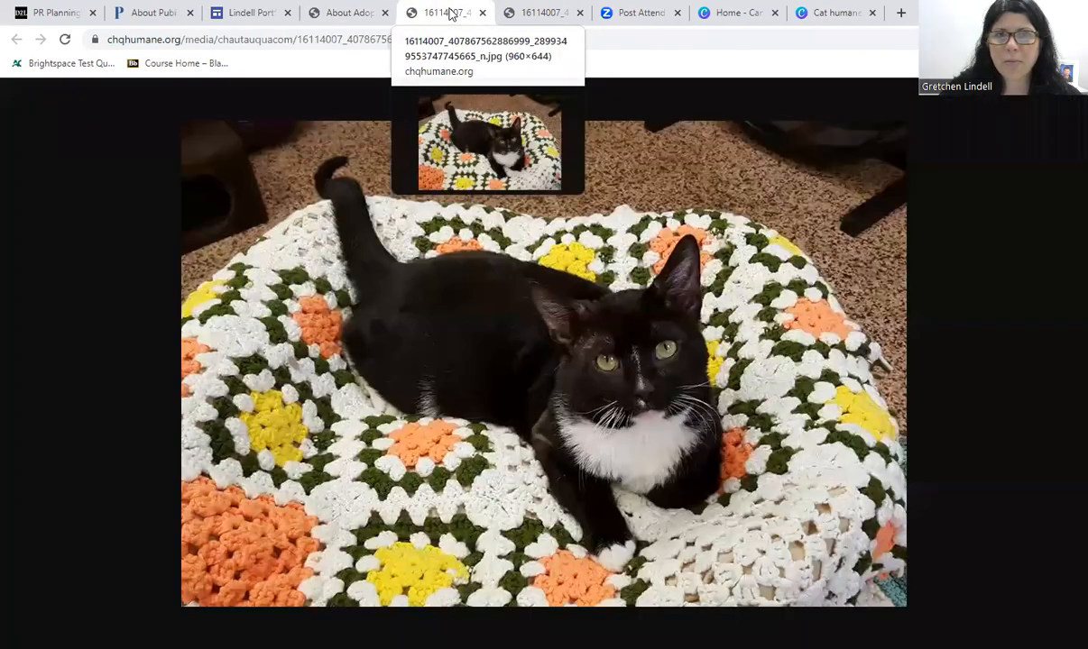
{"action": "left_click", "coordinate": [332, 12]}
{"action": "left_click", "coordinate": [451, 16]}
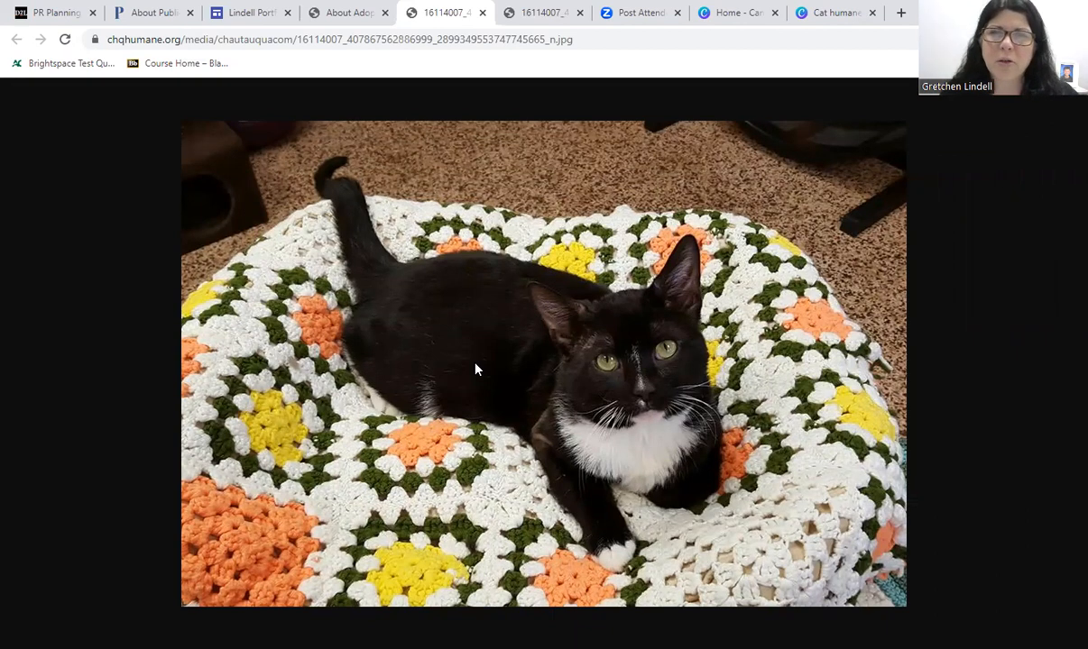
{"action": "right_click", "coordinate": [503, 288]}
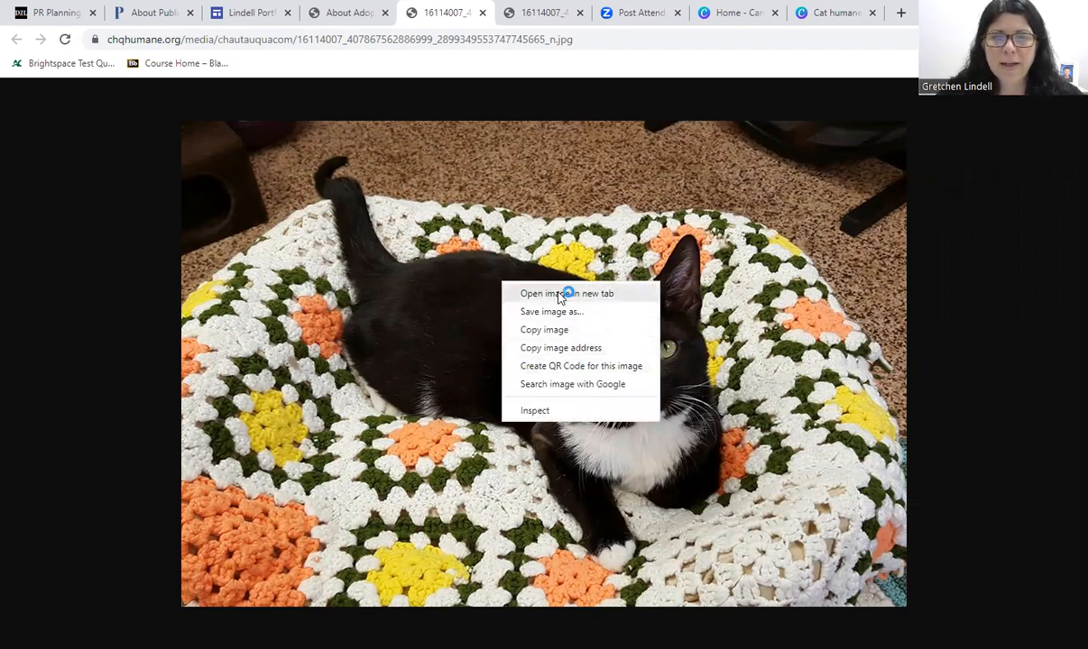
{"action": "left_click", "coordinate": [555, 314]}
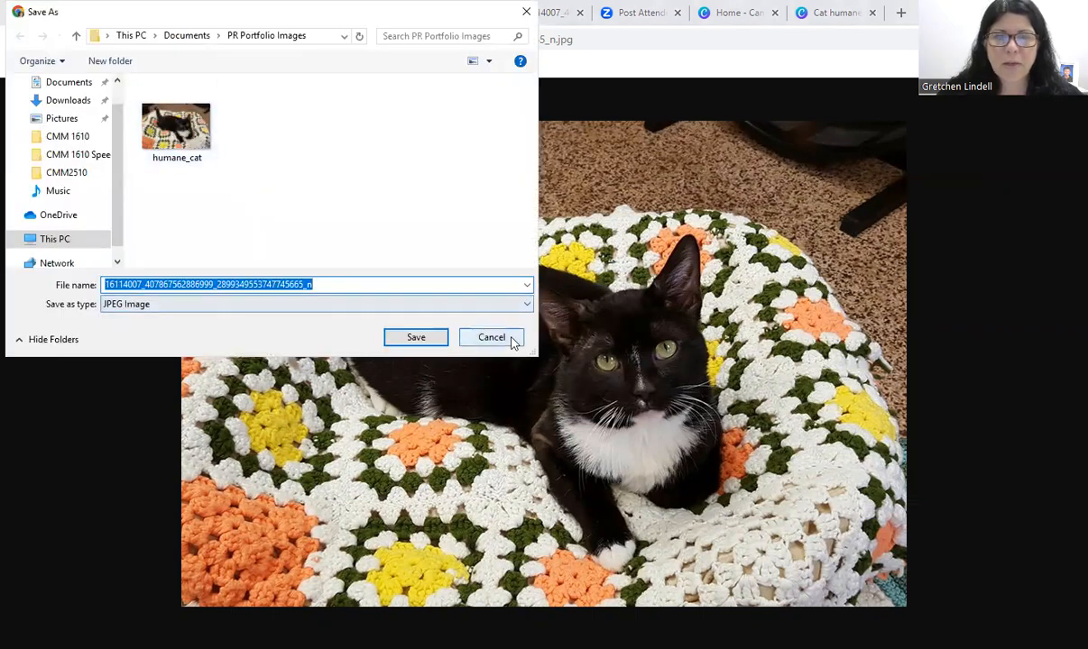
{"action": "left_click", "coordinate": [528, 18]}
- Back in the portfolio site, upload the humane_cat image from the PR Portfolio Images folder in Documents into the content block's image placeholder
{"action": "left_click", "coordinate": [245, 13]}
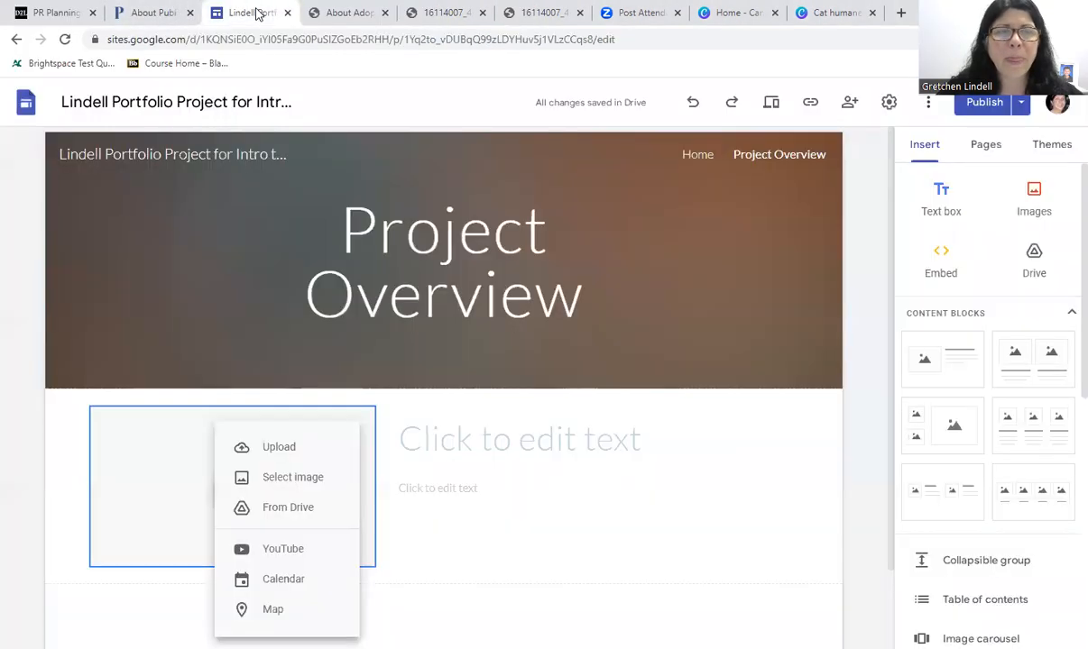
{"action": "left_click", "coordinate": [266, 449]}
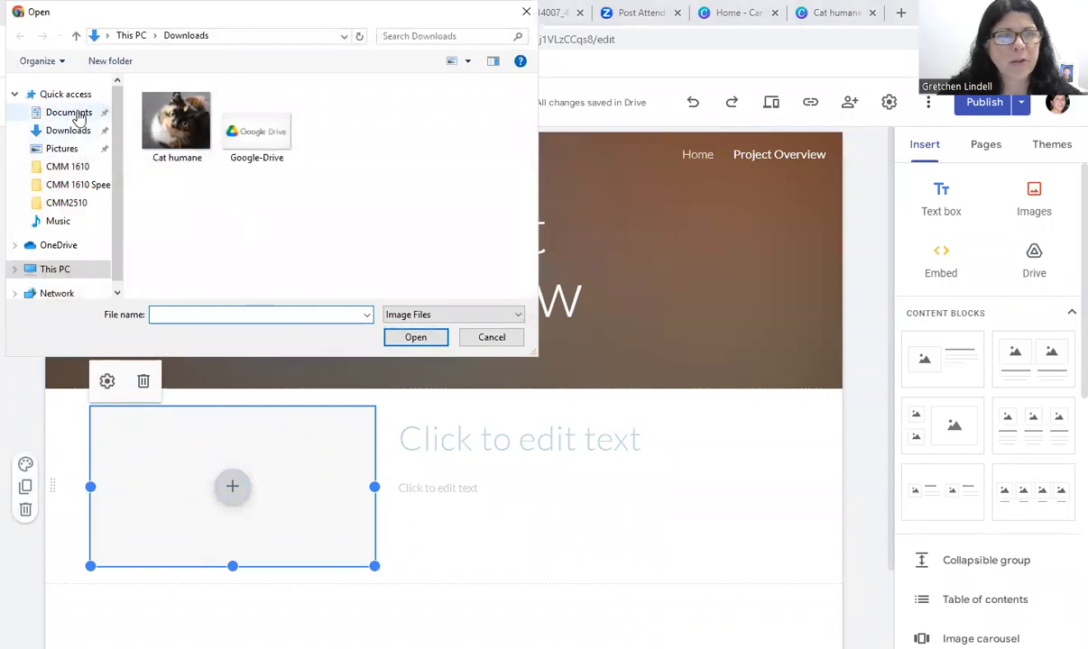
{"action": "left_click", "coordinate": [79, 115]}
{"action": "double_click", "coordinate": [186, 123]}
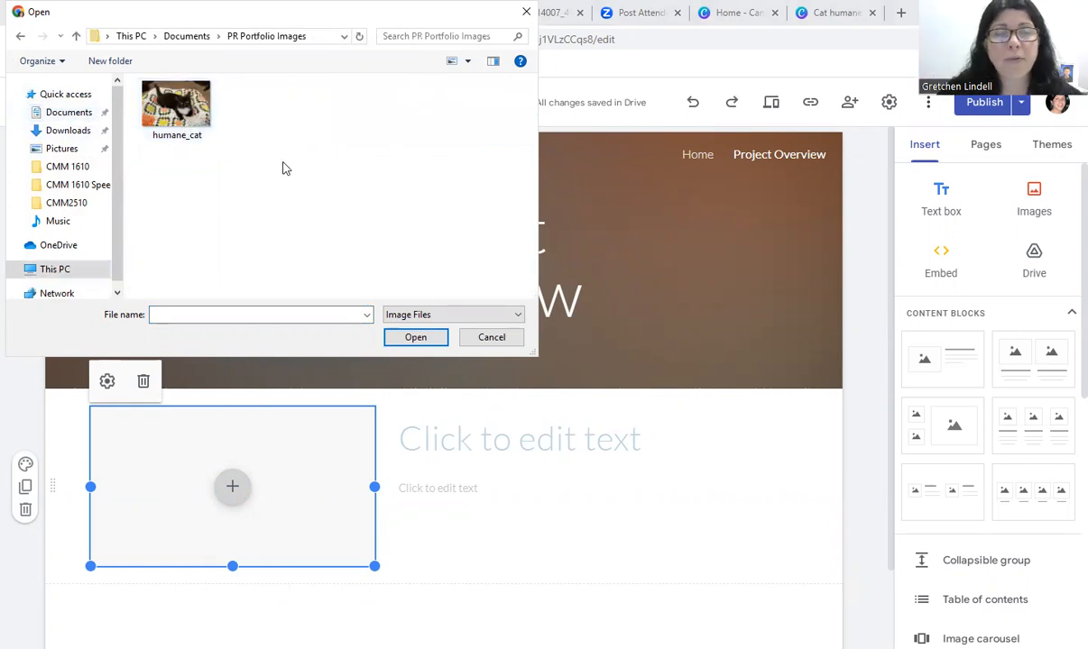
{"action": "left_click", "coordinate": [163, 109]}
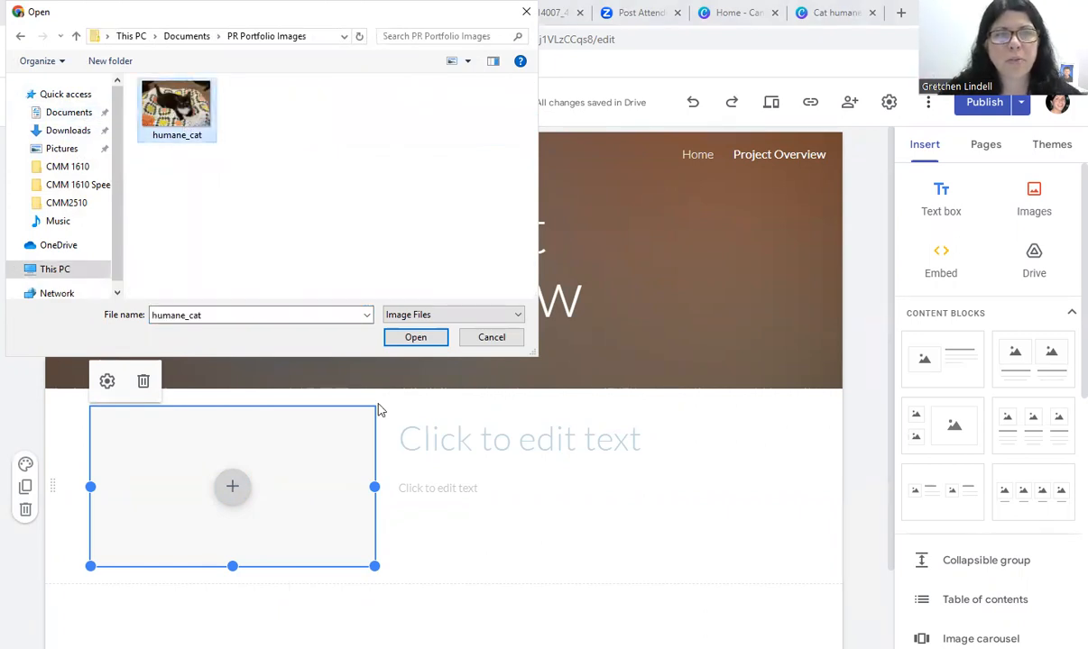
{"action": "left_click", "coordinate": [416, 337]}
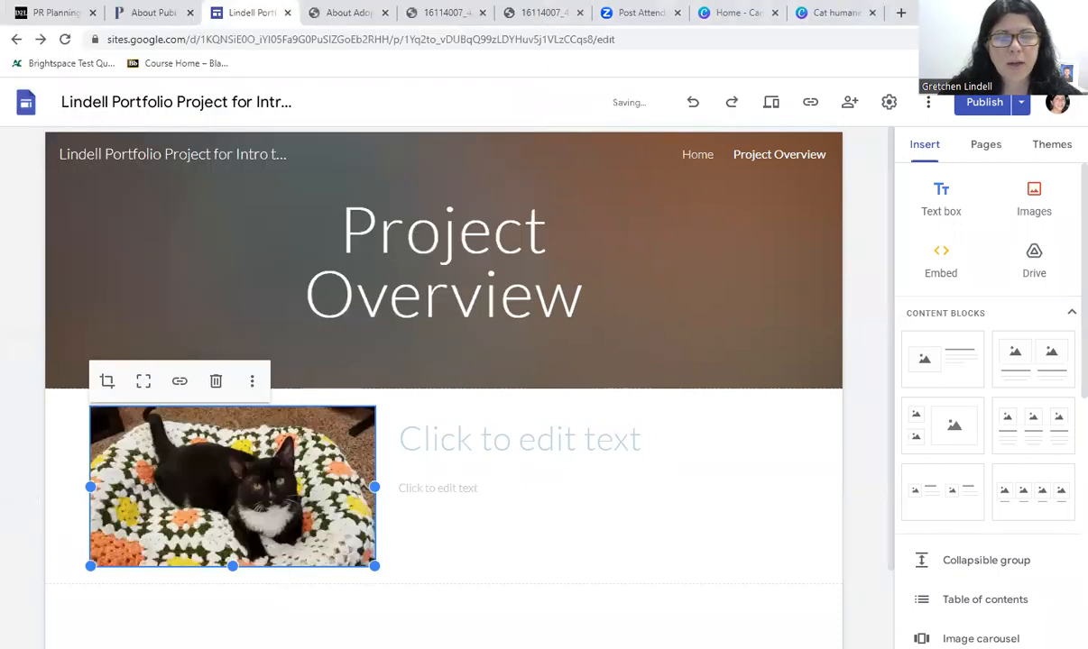
- Enter "Image Source:" in the content block's body text and copy the humane society's About Adopting page address for the credit
{"action": "left_click", "coordinate": [497, 484]}
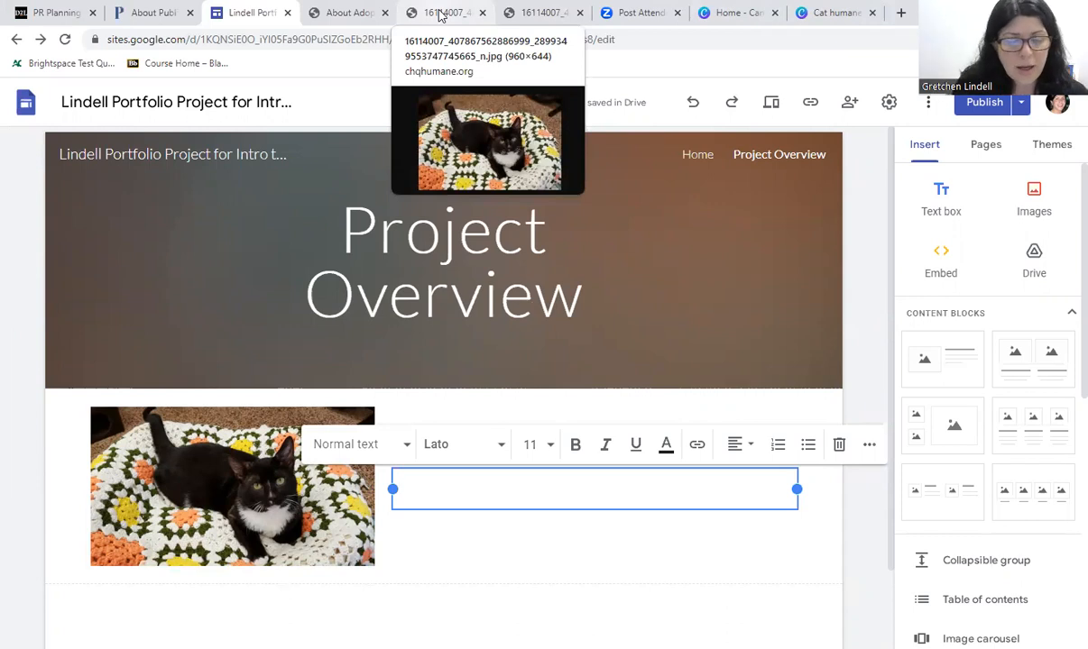
{"action": "type", "text": "Image Source:"}
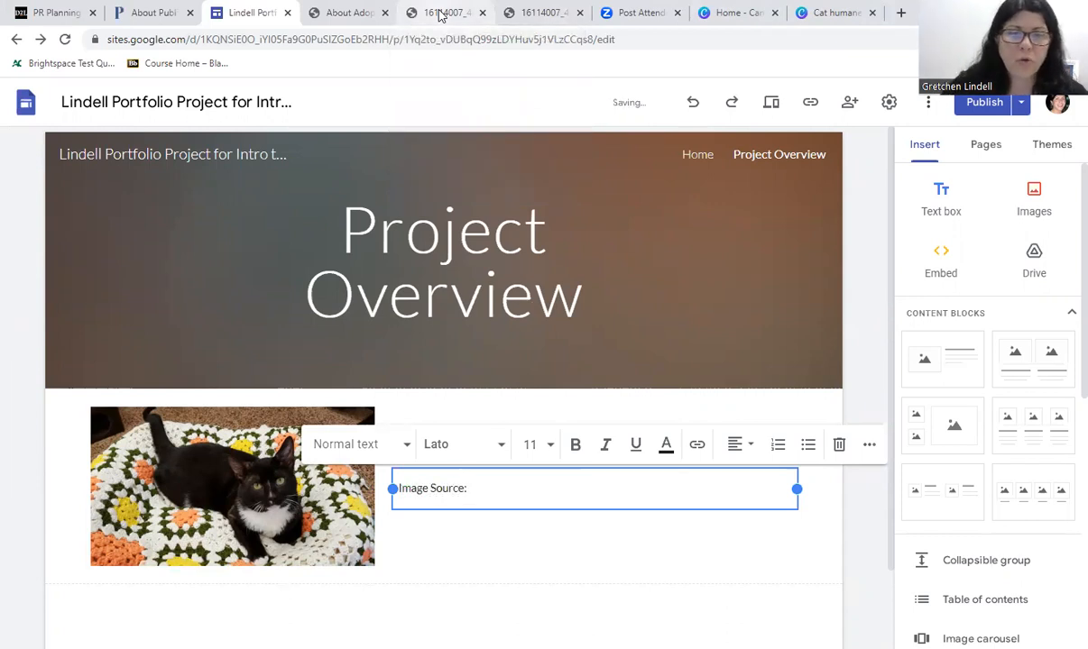
{"action": "left_click", "coordinate": [441, 13]}
{"action": "left_click", "coordinate": [352, 10]}
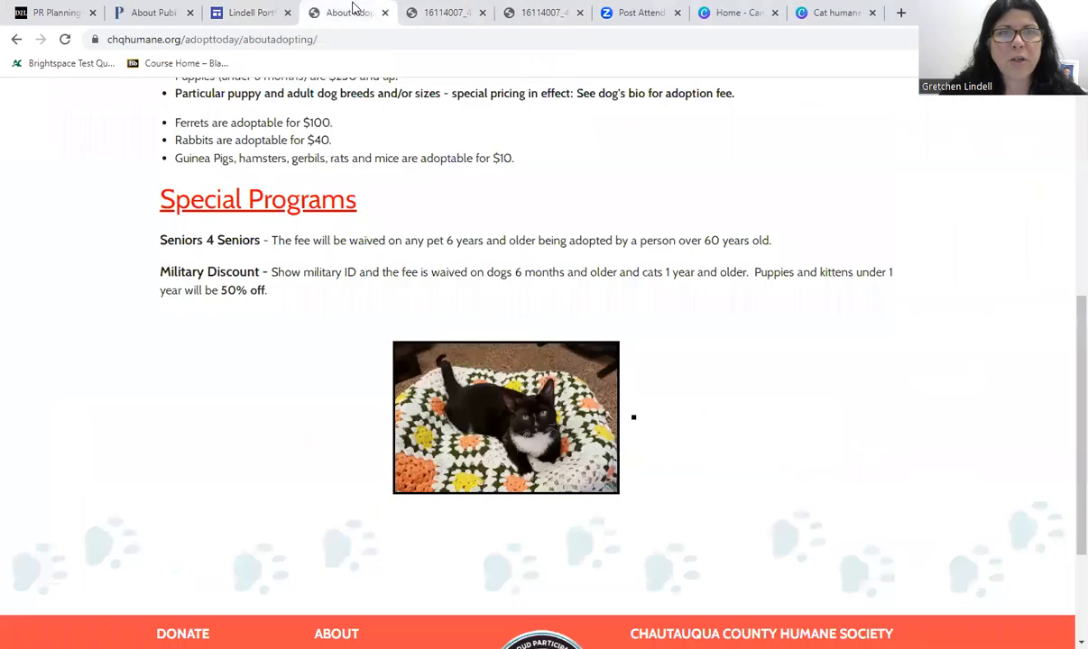
{"action": "left_click", "coordinate": [442, 13]}
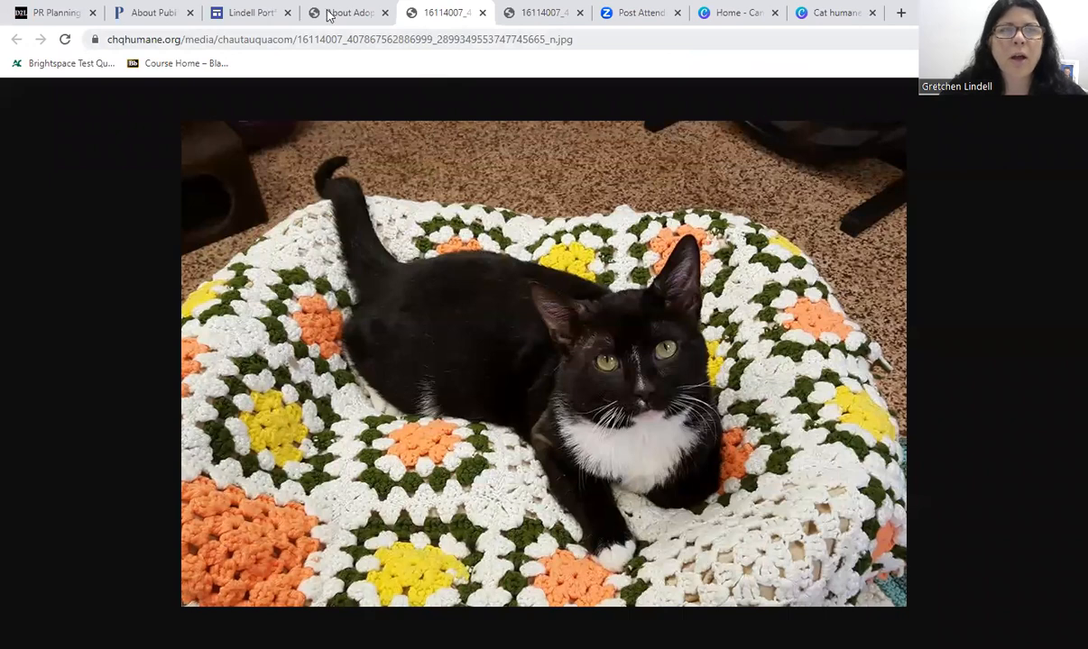
{"action": "left_click", "coordinate": [356, 13]}
{"action": "right_click", "coordinate": [323, 40]}
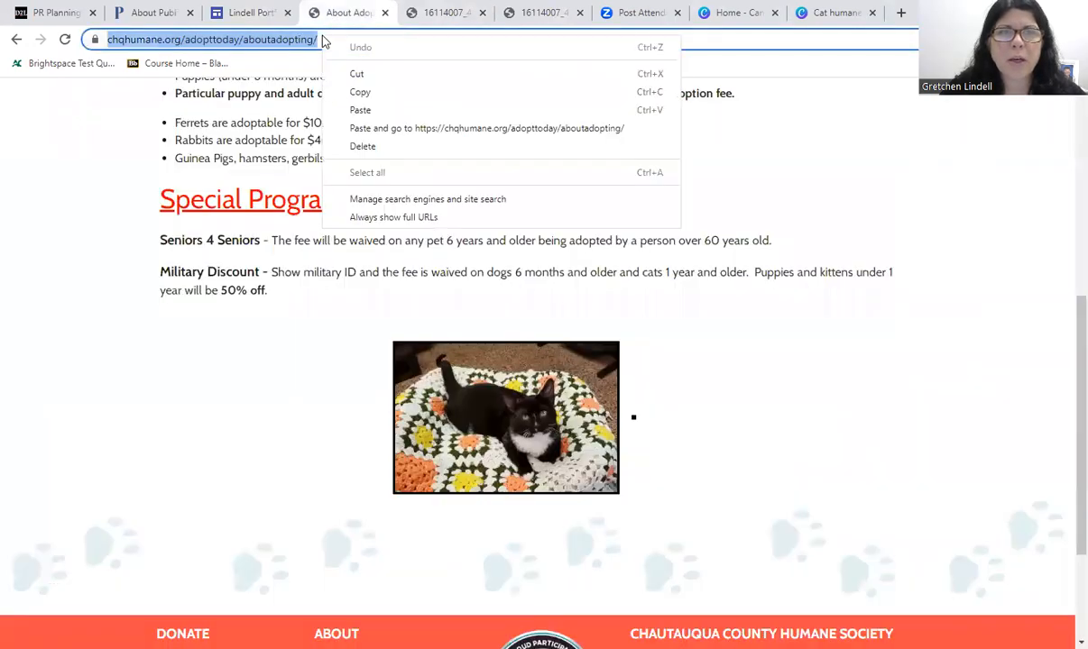
{"action": "left_click", "coordinate": [359, 91]}
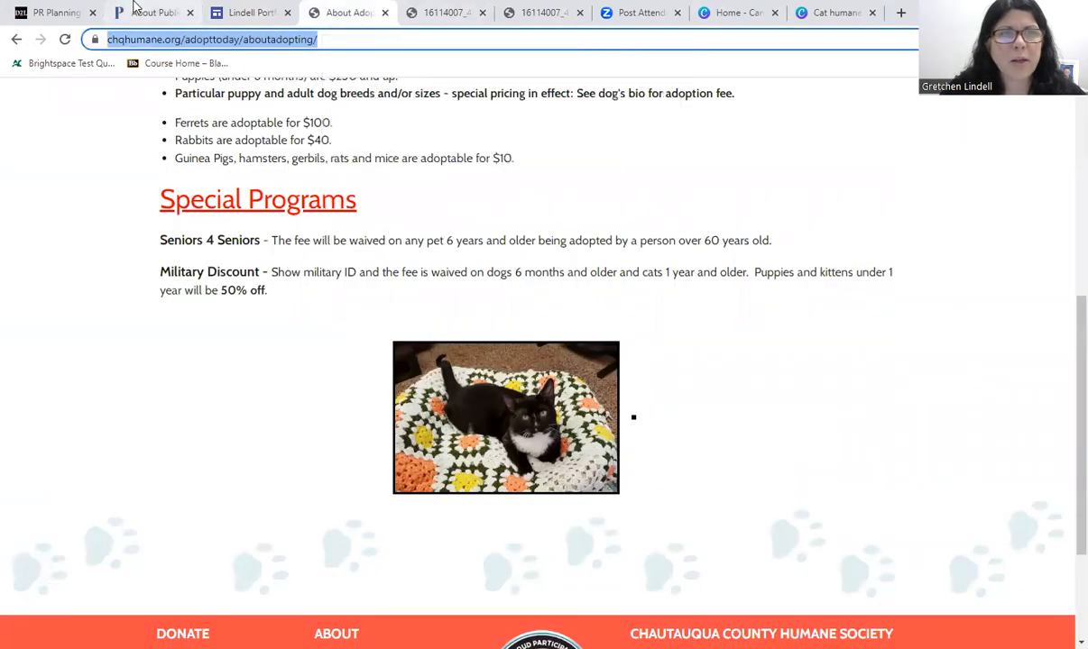
{"action": "left_click", "coordinate": [253, 13]}
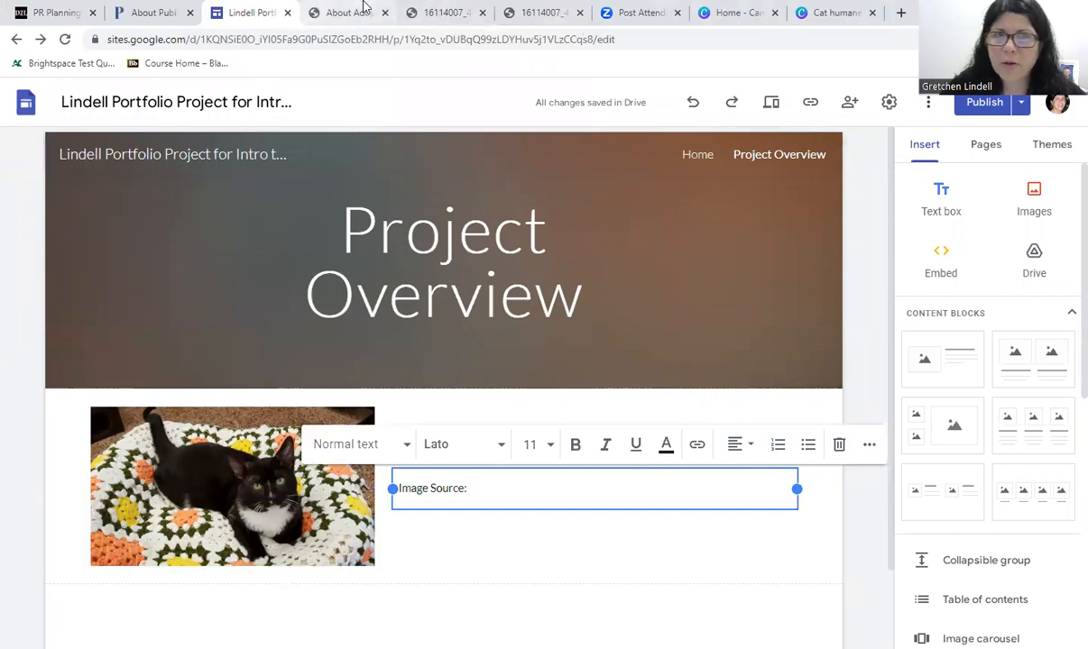
- Copy the address of the About Adopting page containing the cat photo again and paste it after "Image Source:" in the portfolio site
{"action": "left_click", "coordinate": [425, 13]}
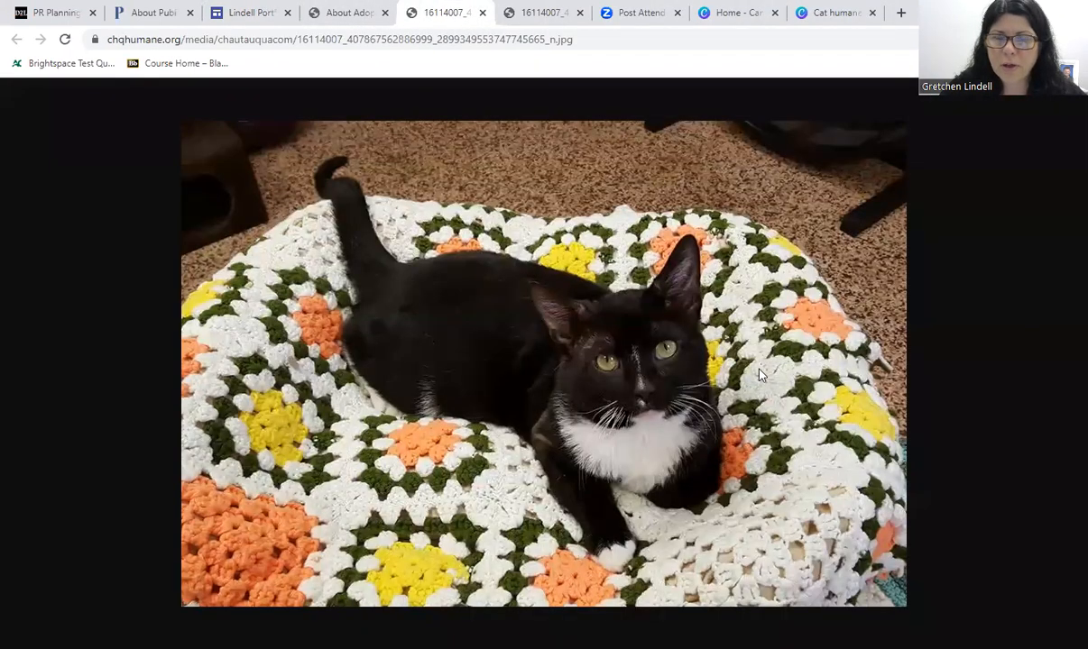
{"action": "left_click", "coordinate": [363, 19]}
{"action": "left_click", "coordinate": [311, 43]}
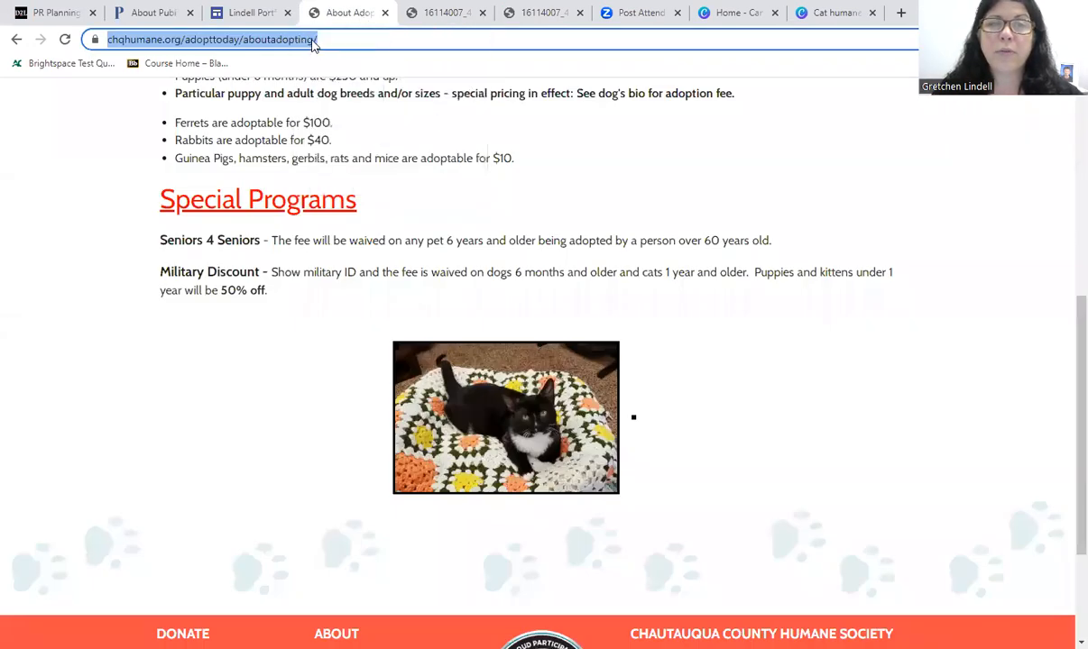
{"action": "right_click", "coordinate": [236, 41]}
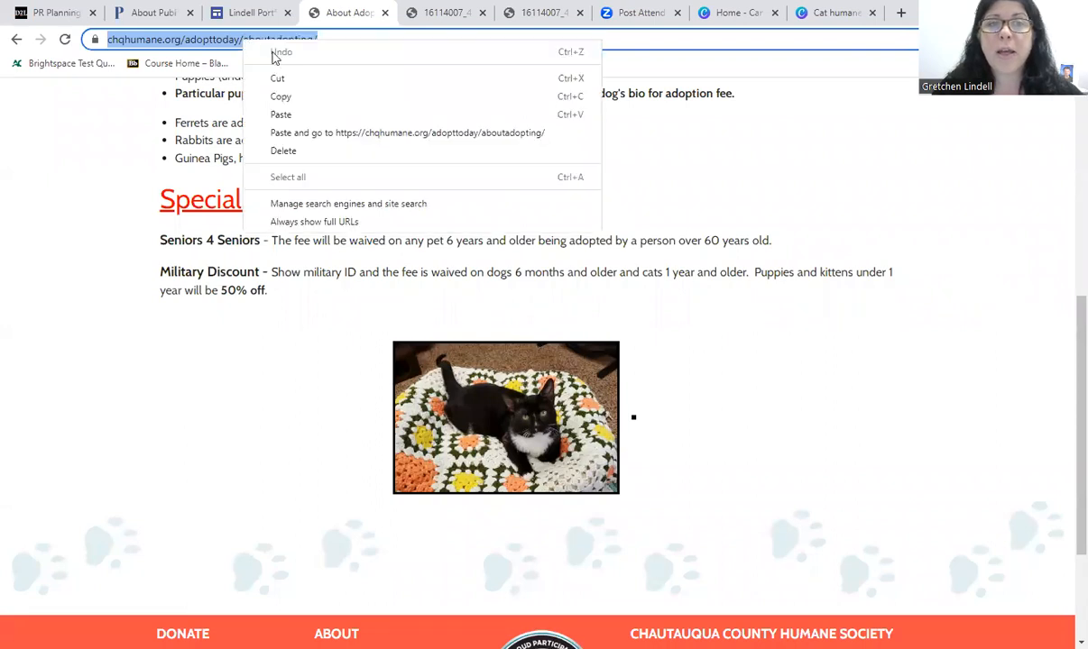
{"action": "left_click", "coordinate": [279, 97]}
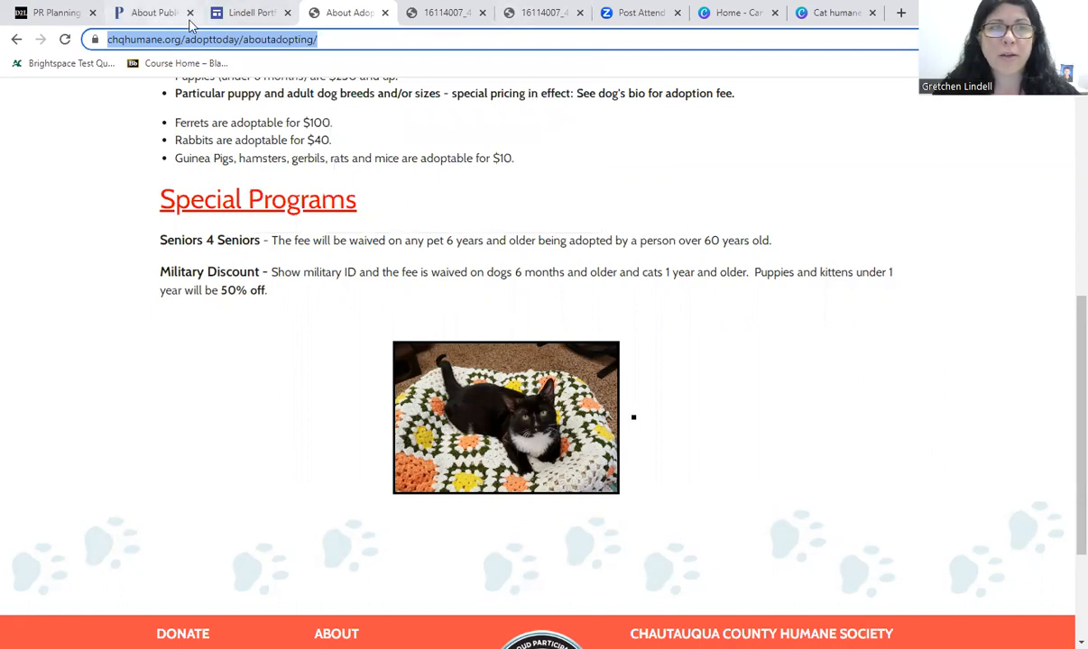
{"action": "left_click", "coordinate": [242, 12]}
{"action": "key", "text": "ctrl+v"}
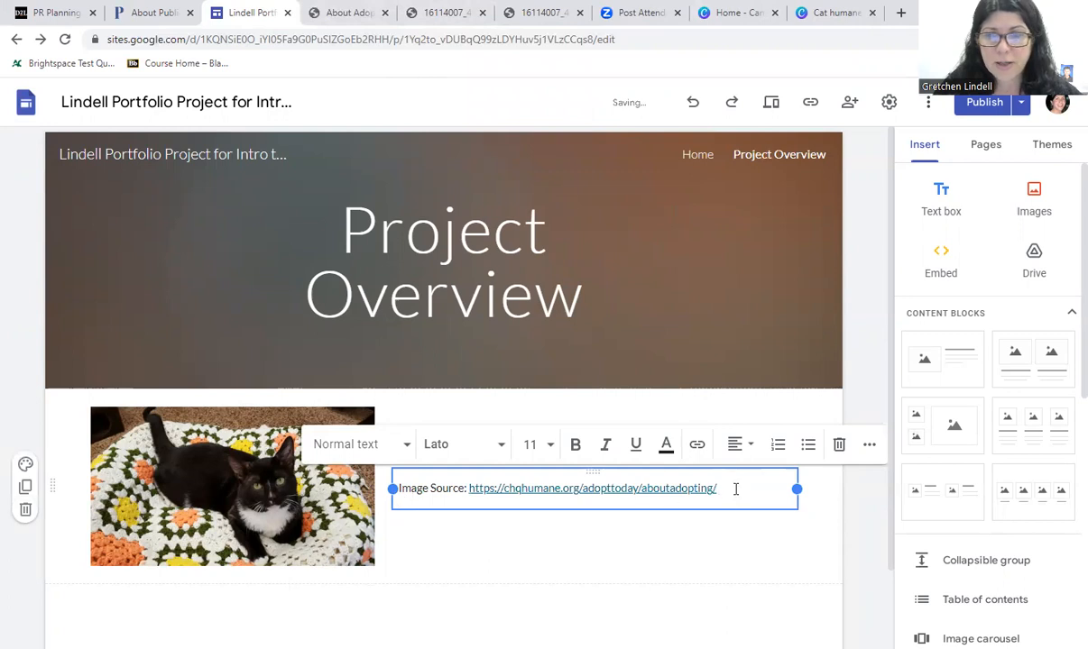
- Insert two blank lines above the image source credit and place the cursor on the first line of the text box
{"action": "left_click", "coordinate": [403, 488]}
{"action": "key", "text": "Left"}
{"action": "key", "text": "Return"}
{"action": "key", "text": "Return"}
{"action": "key", "text": "Up"}
{"action": "key", "text": "Up"}
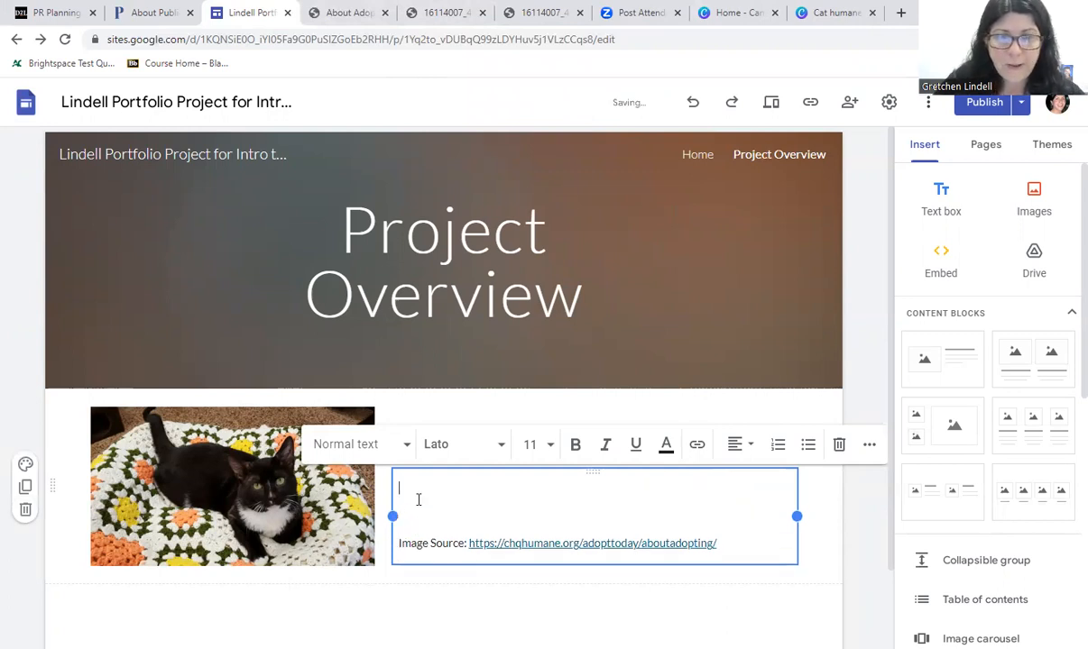
- Make the "Image Source:" label bold and set the whole credit line to font size 10
{"action": "left_click_drag", "start_coordinate": [398, 543], "coordinate": [466, 545]}
{"action": "left_click", "coordinate": [575, 444]}
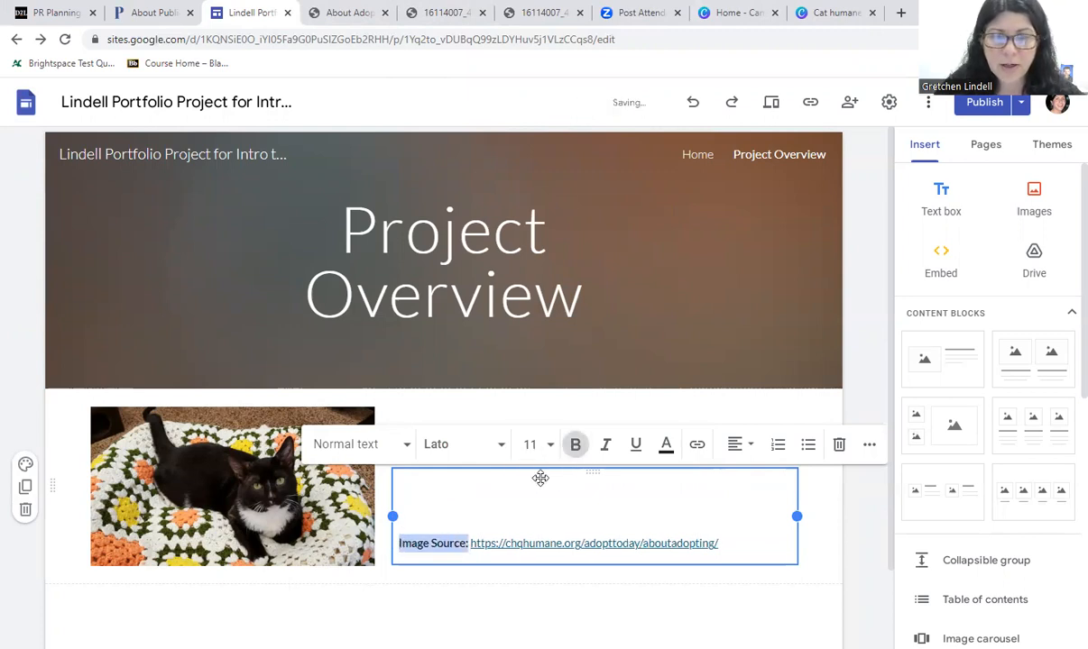
{"action": "left_click_drag", "start_coordinate": [762, 539], "coordinate": [399, 552]}
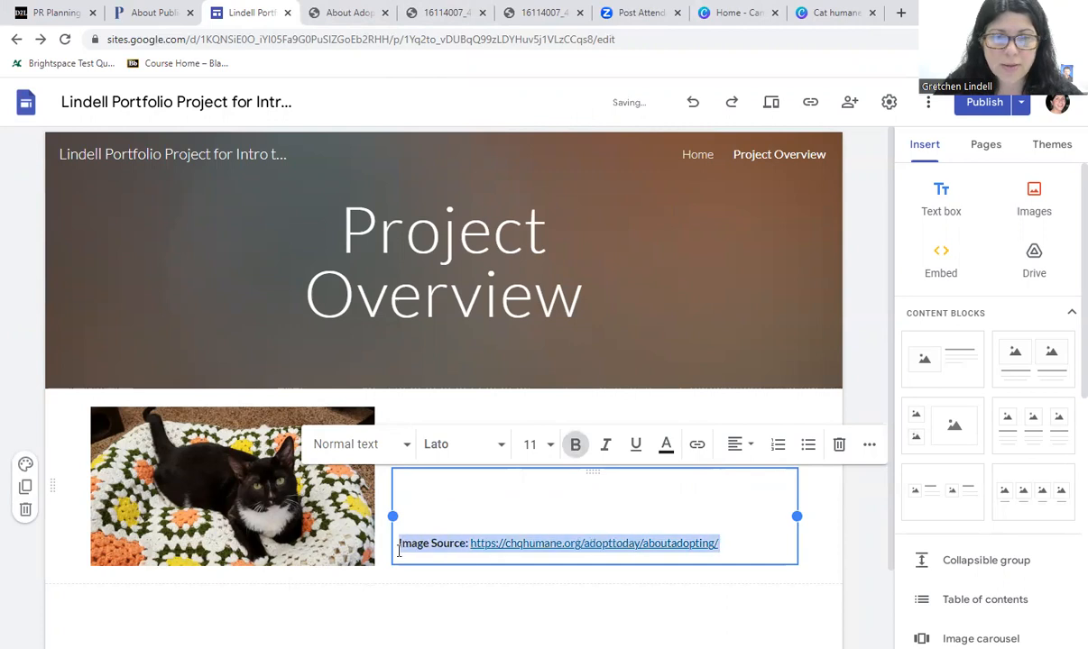
{"action": "left_click", "coordinate": [530, 444]}
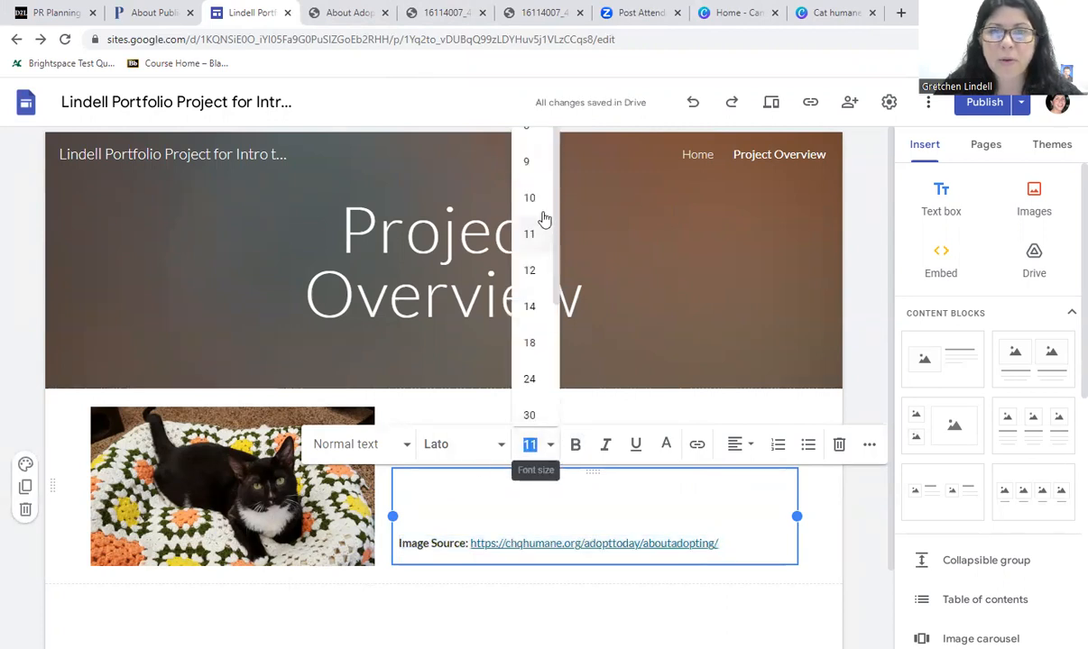
{"action": "left_click", "coordinate": [534, 198]}
{"action": "left_click", "coordinate": [417, 510]}
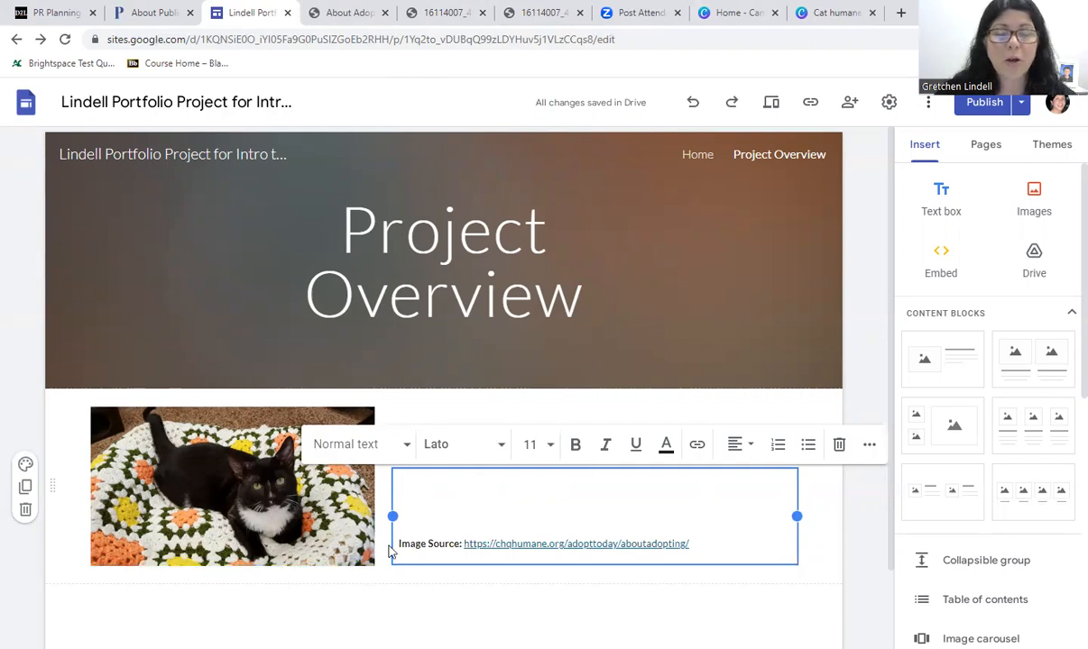
- Switch to Canva, go to the Cat humane design and dismiss its completed download notice
{"action": "left_click", "coordinate": [708, 16]}
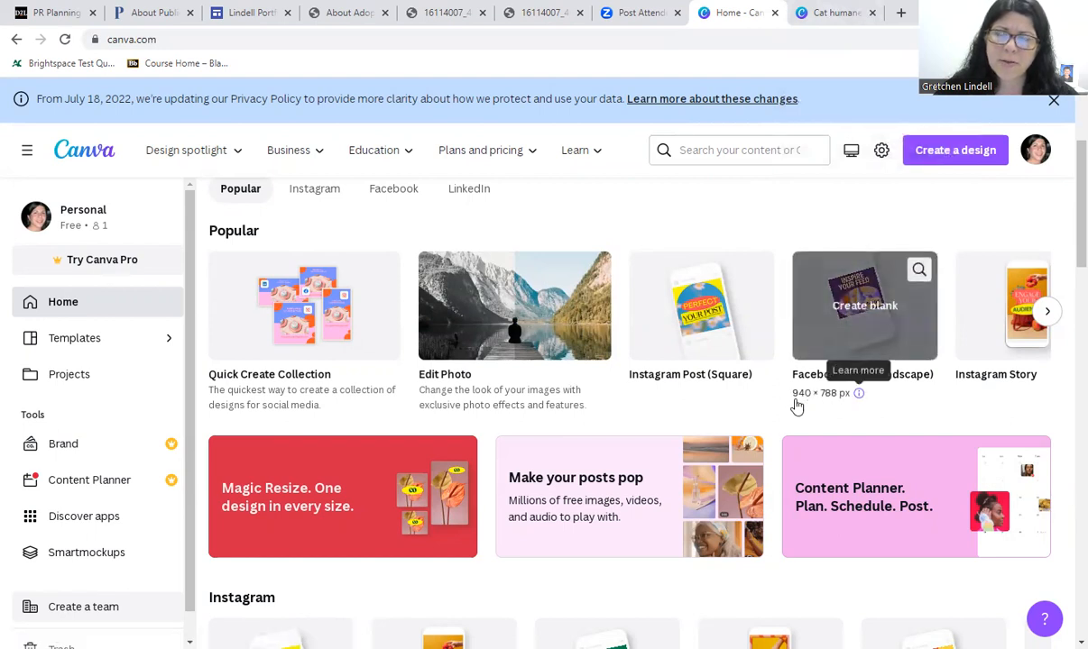
{"action": "left_click", "coordinate": [825, 12]}
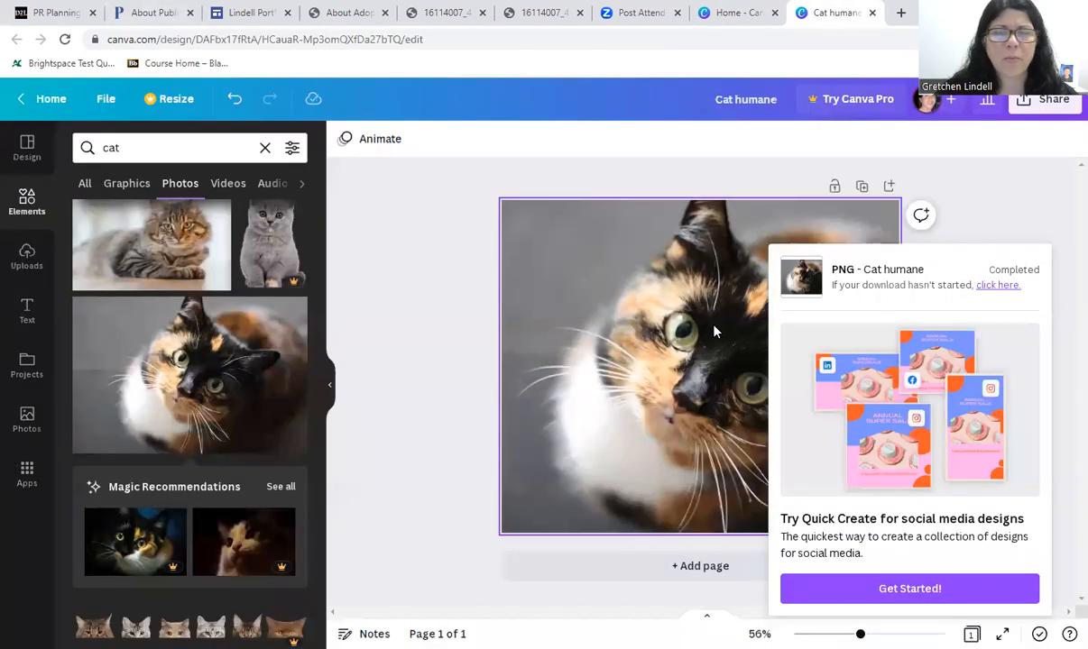
{"action": "left_click", "coordinate": [1044, 190]}
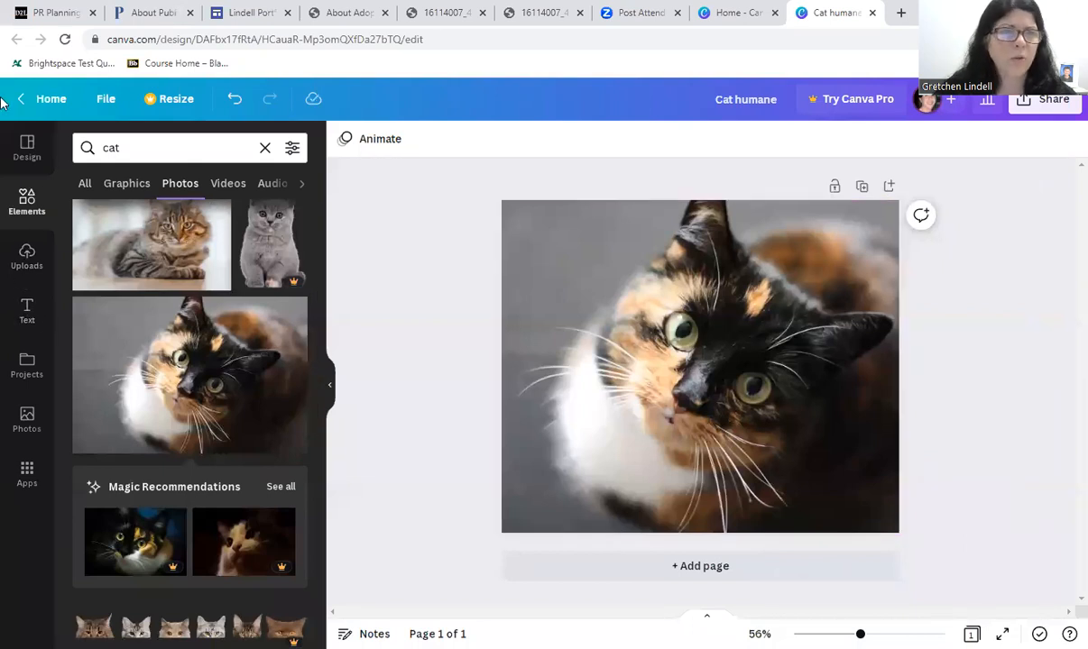
- Search the design elements for "cat", show all photo results, and view the Cat humane design's download options
{"action": "left_click", "coordinate": [41, 207]}
{"action": "left_click", "coordinate": [134, 144]}
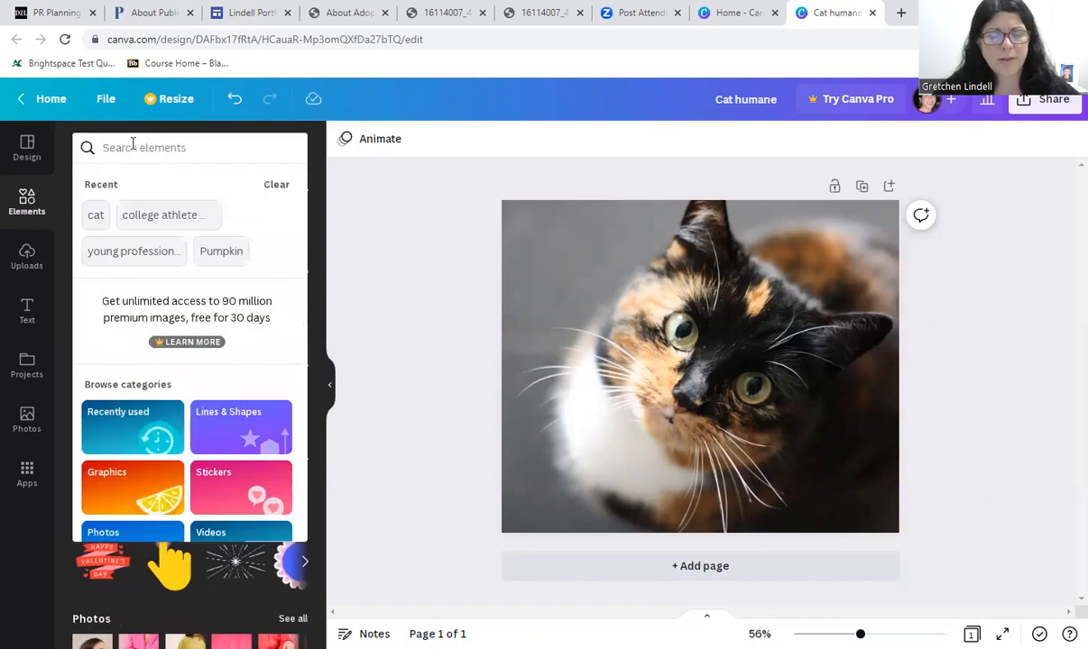
{"action": "type", "text": "cat"}
{"action": "key", "text": "Return"}
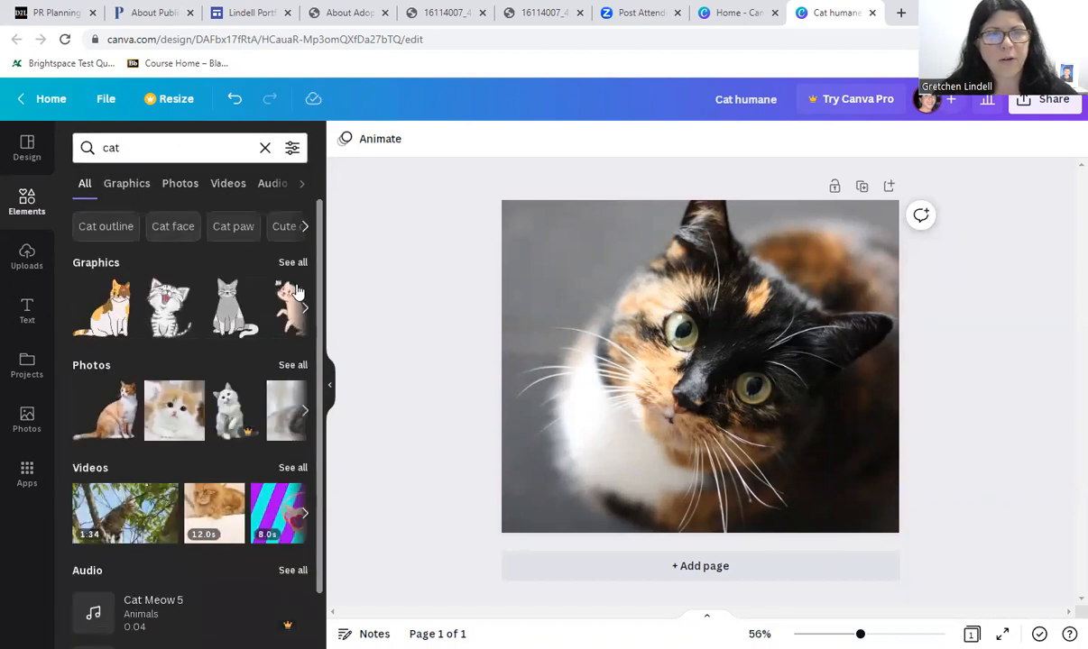
{"action": "left_click", "coordinate": [293, 364]}
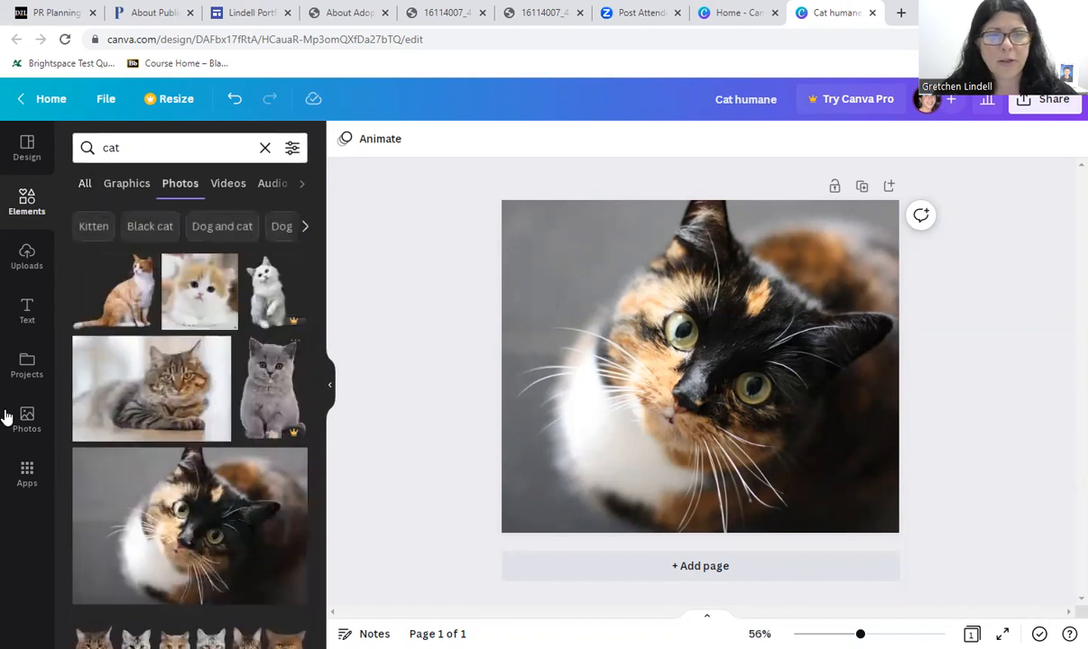
{"action": "left_click", "coordinate": [1030, 102]}
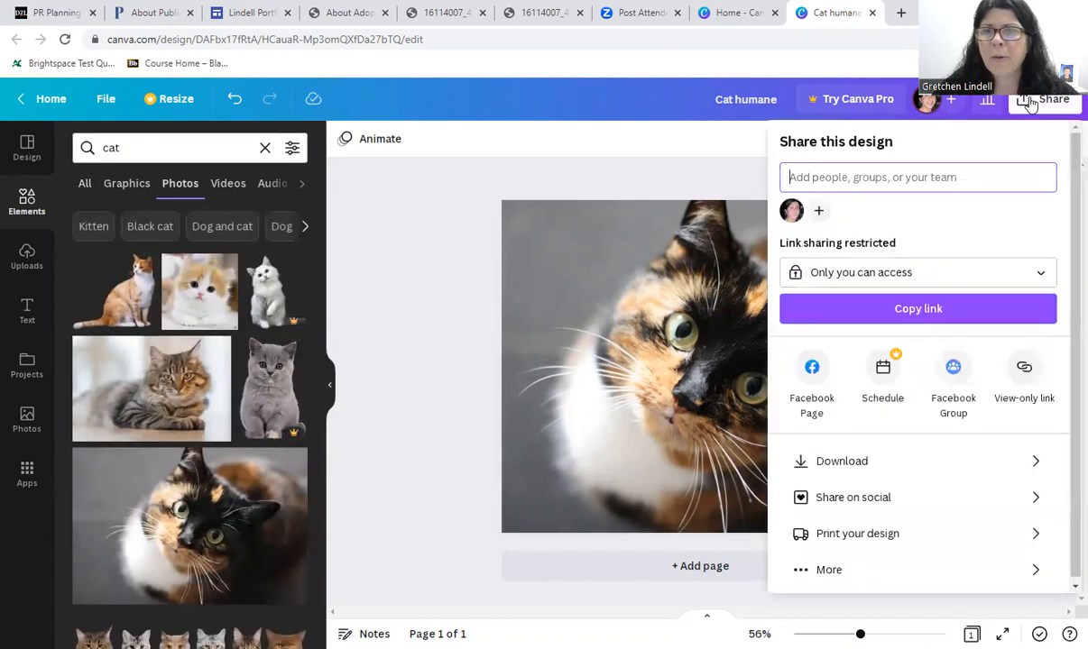
{"action": "left_click", "coordinate": [897, 461]}
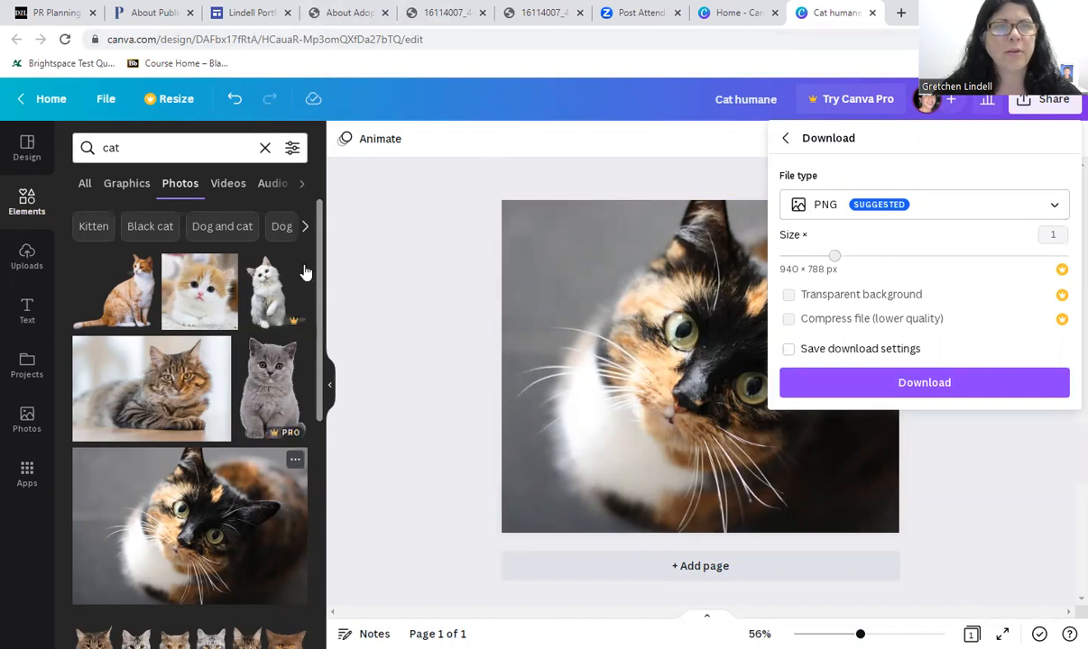
- Back in the portfolio site, delete the cat photo and source credit, and replace their block with a new one-image content block beside text
{"action": "left_click", "coordinate": [243, 13]}
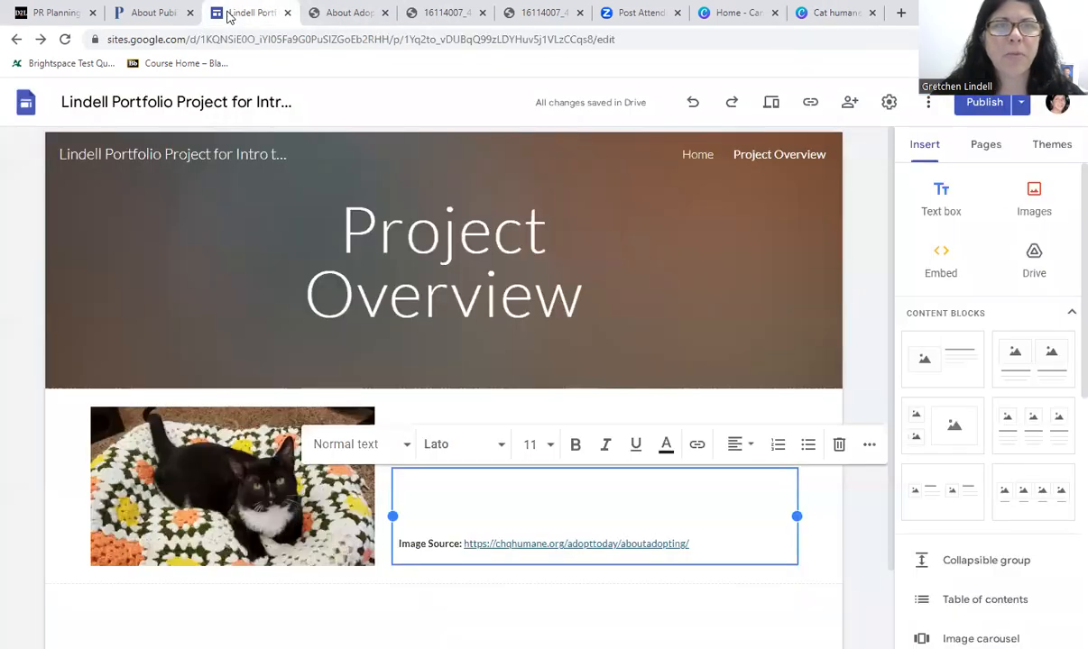
{"action": "left_click", "coordinate": [256, 521]}
{"action": "left_click", "coordinate": [216, 380]}
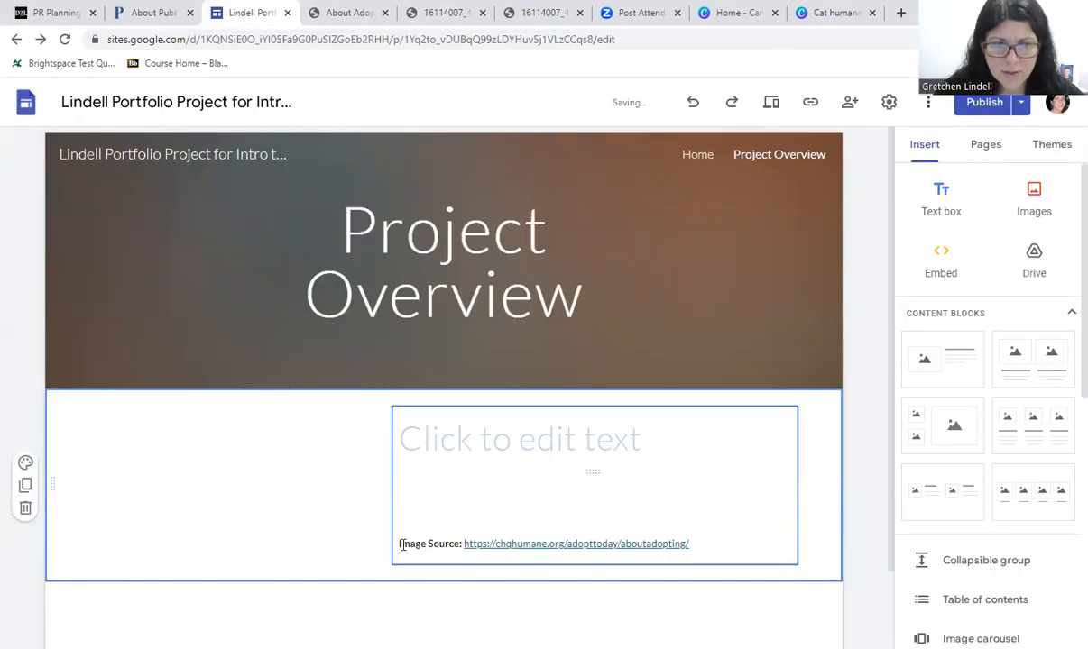
{"action": "left_click_drag", "start_coordinate": [399, 545], "coordinate": [709, 542]}
{"action": "key", "text": "BackSpace"}
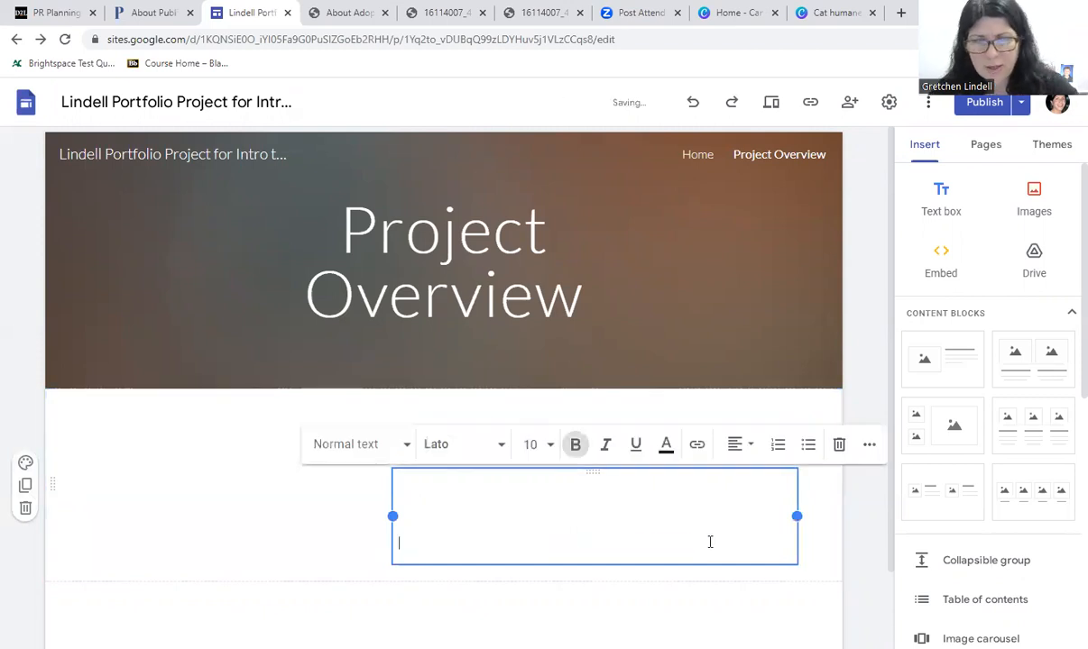
{"action": "left_click", "coordinate": [190, 500]}
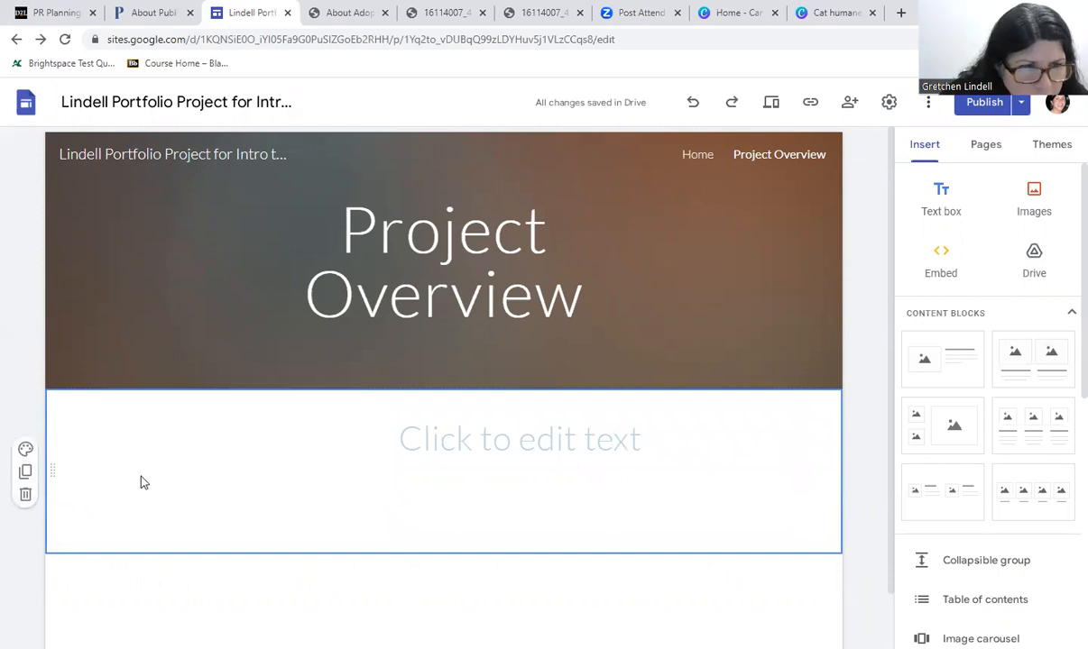
{"action": "left_click", "coordinate": [949, 367]}
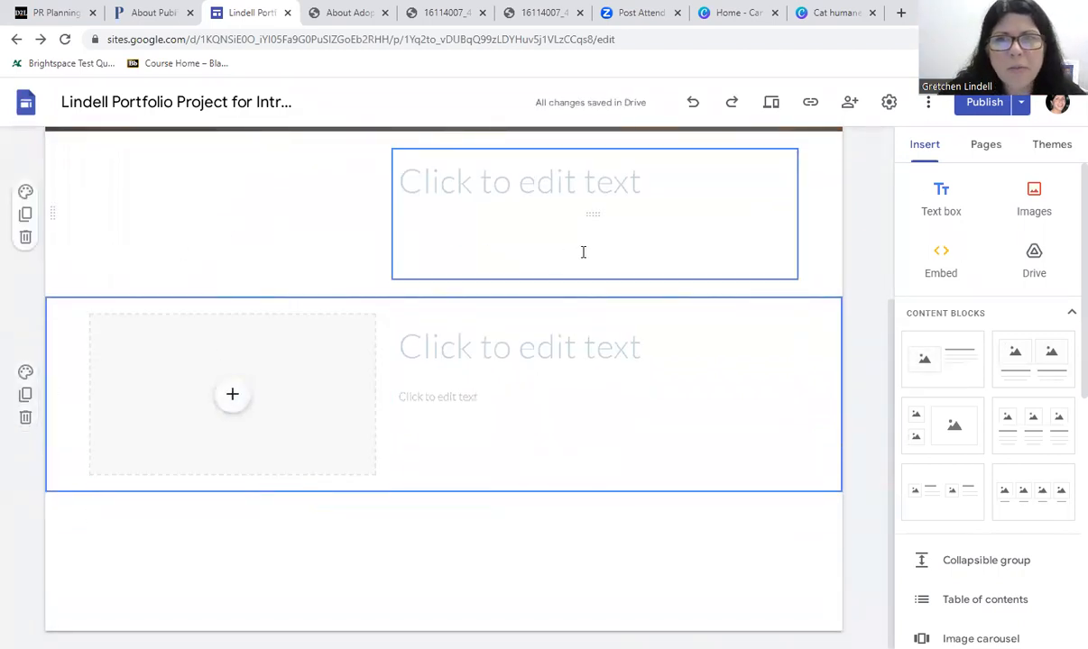
{"action": "left_click", "coordinate": [25, 236]}
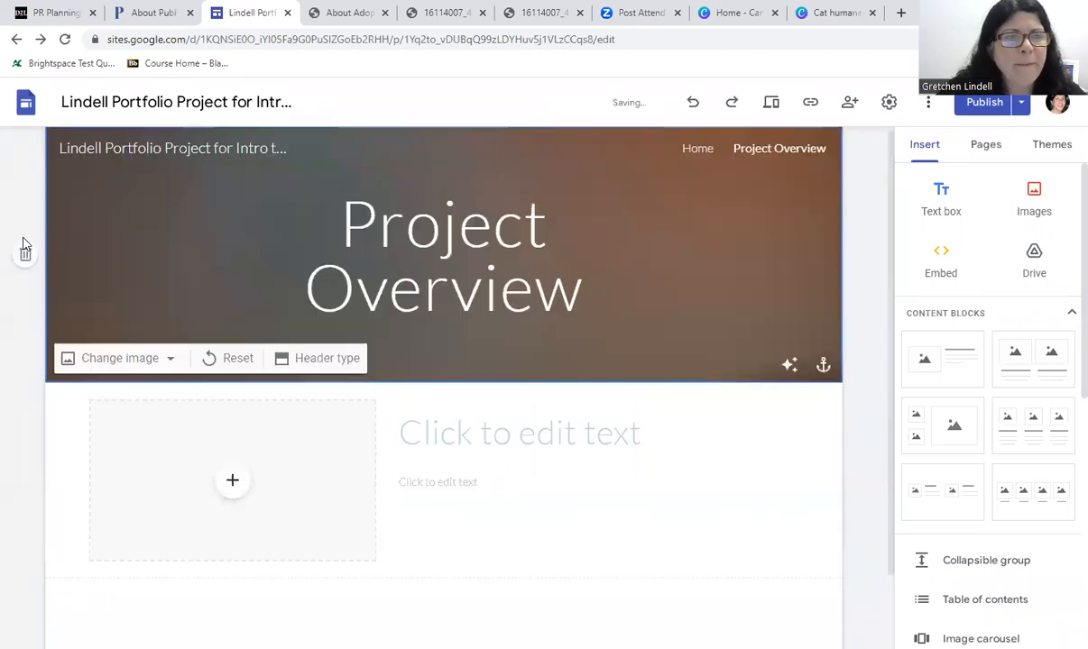
- Upload the Cat humane image from the Downloads folder into the new content block's image placeholder
{"action": "left_click", "coordinate": [232, 480]}
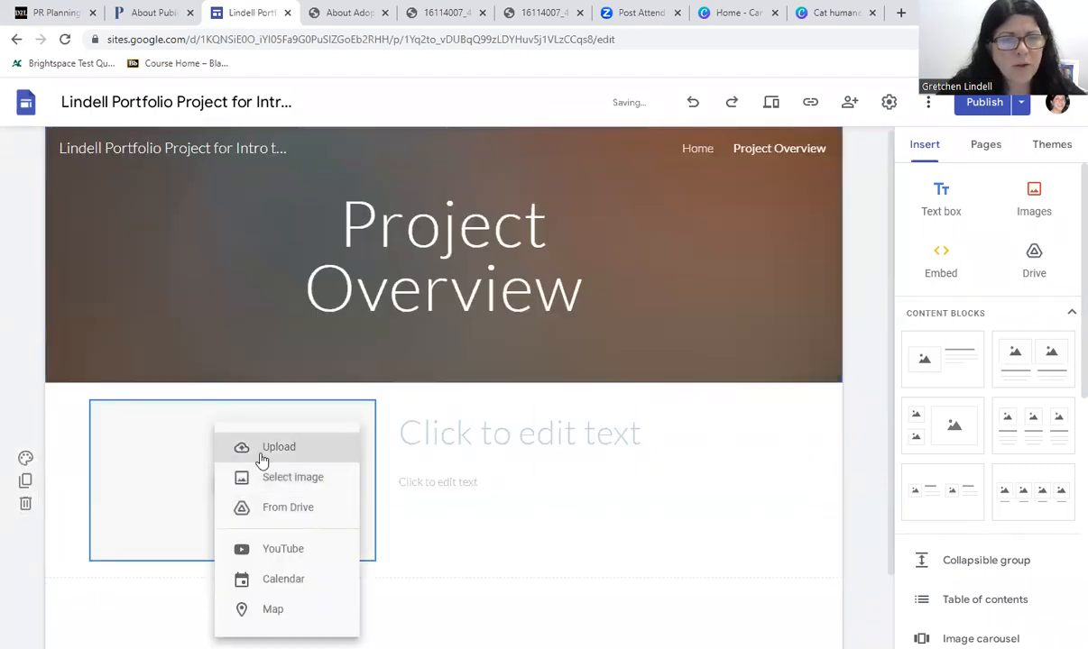
{"action": "left_click", "coordinate": [278, 451]}
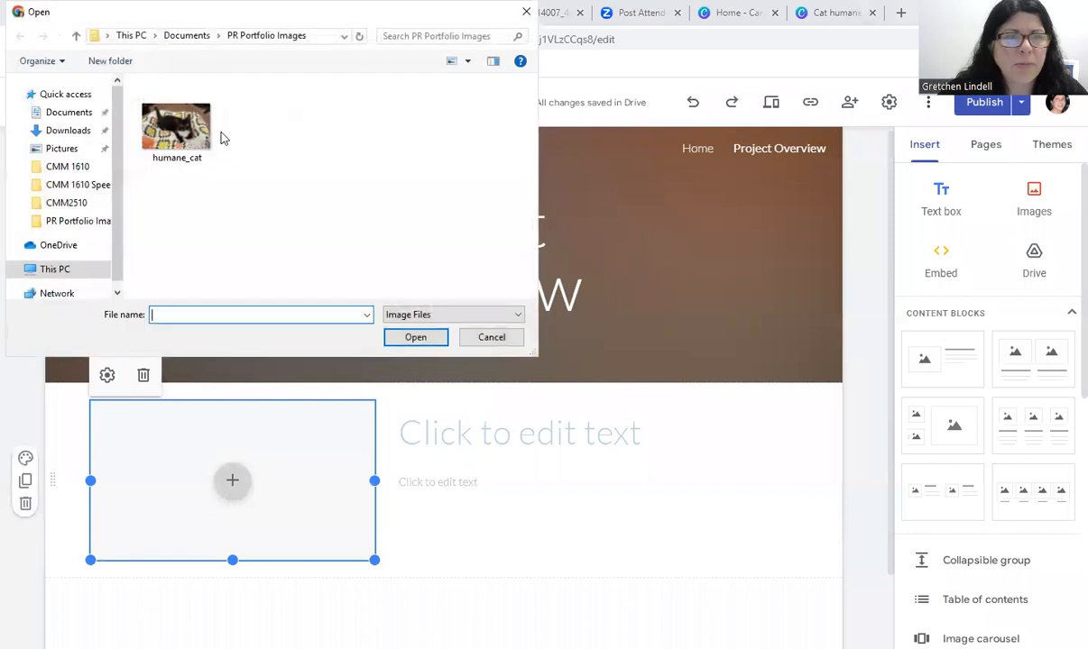
{"action": "left_click", "coordinate": [72, 132]}
{"action": "left_click", "coordinate": [176, 113]}
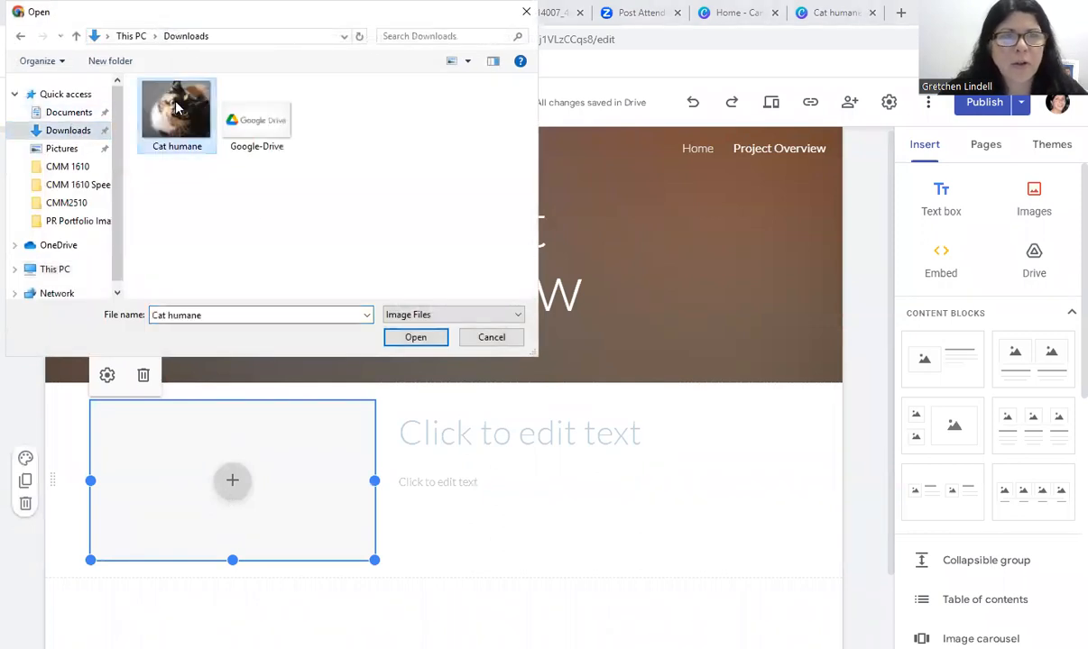
{"action": "left_click", "coordinate": [416, 339]}
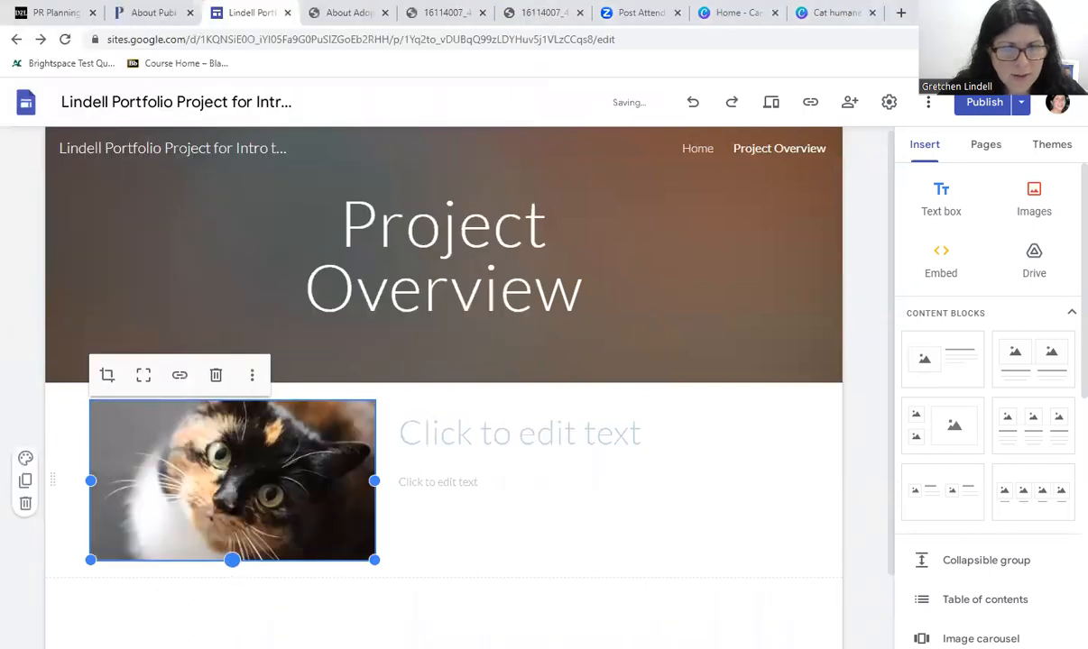
- Extend the cat image's lower edge to show more of the photo, and title the text beside it "PR Portfolio Overview"
{"action": "left_click_drag", "start_coordinate": [232, 560], "coordinate": [231, 629]}
{"action": "left_click", "coordinate": [427, 433]}
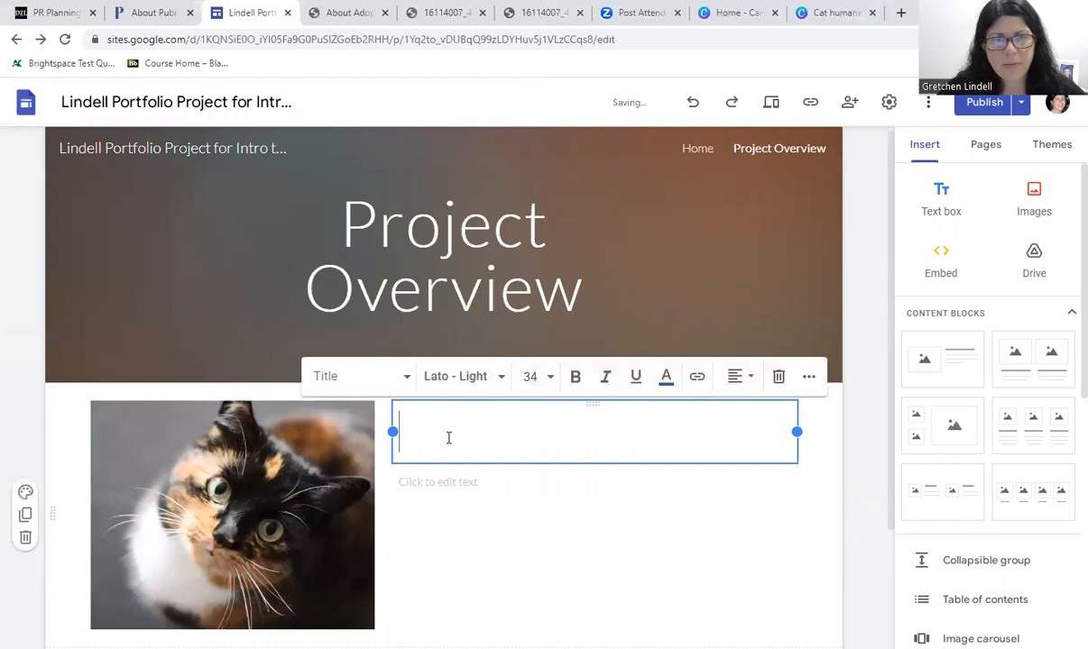
{"action": "scroll", "coordinate": [447, 420], "scroll_direction": "down", "scroll_amount": 2}
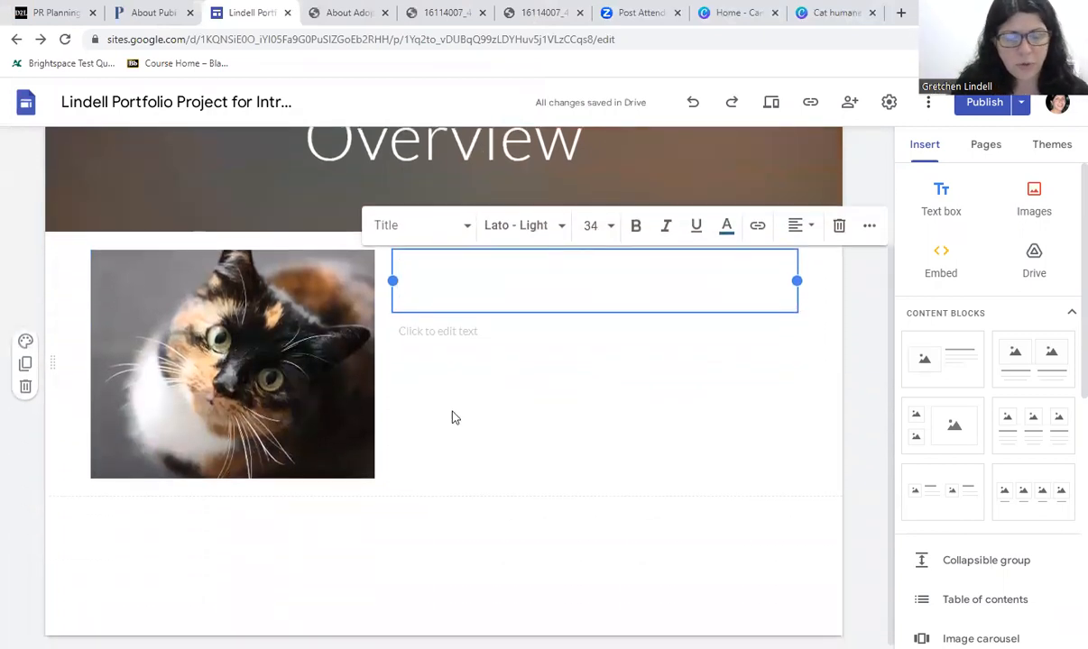
{"action": "type", "text": "PR"}
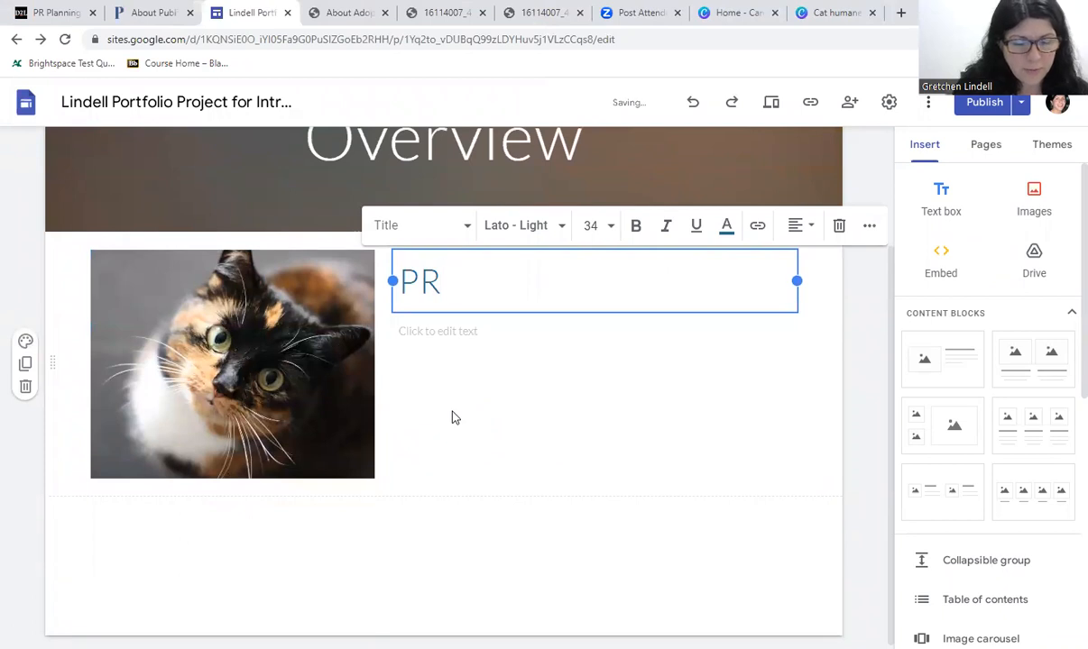
{"action": "type", "text": " Portfo"}
{"action": "key", "text": "BackSpace"}
{"action": "type", "text": "f"}
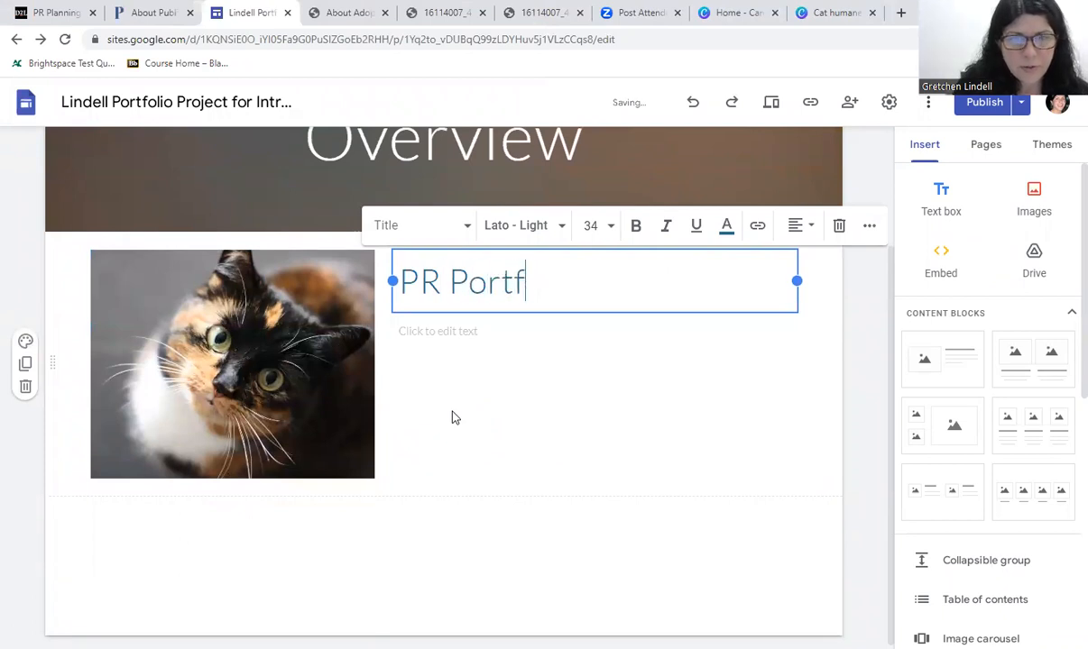
{"action": "type", "text": "olio Ov"}
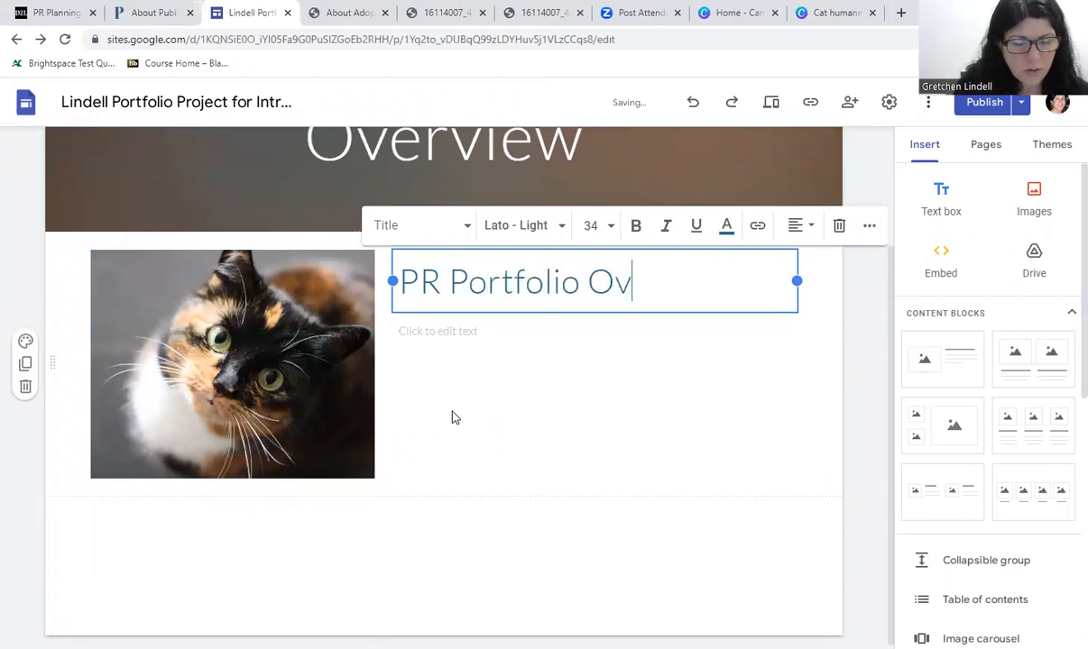
{"action": "type", "text": "erview"}
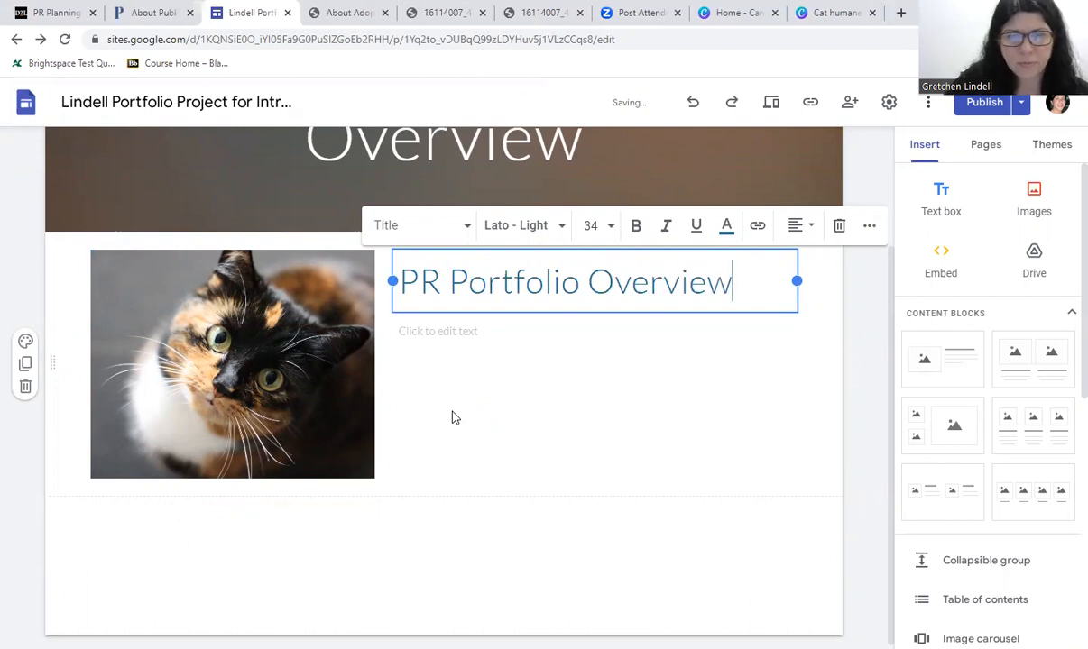
- Begin the body text under the title with "For this project, I analyzed the Chautauqua County Humane Society's PR efforts."
{"action": "left_click", "coordinate": [446, 332]}
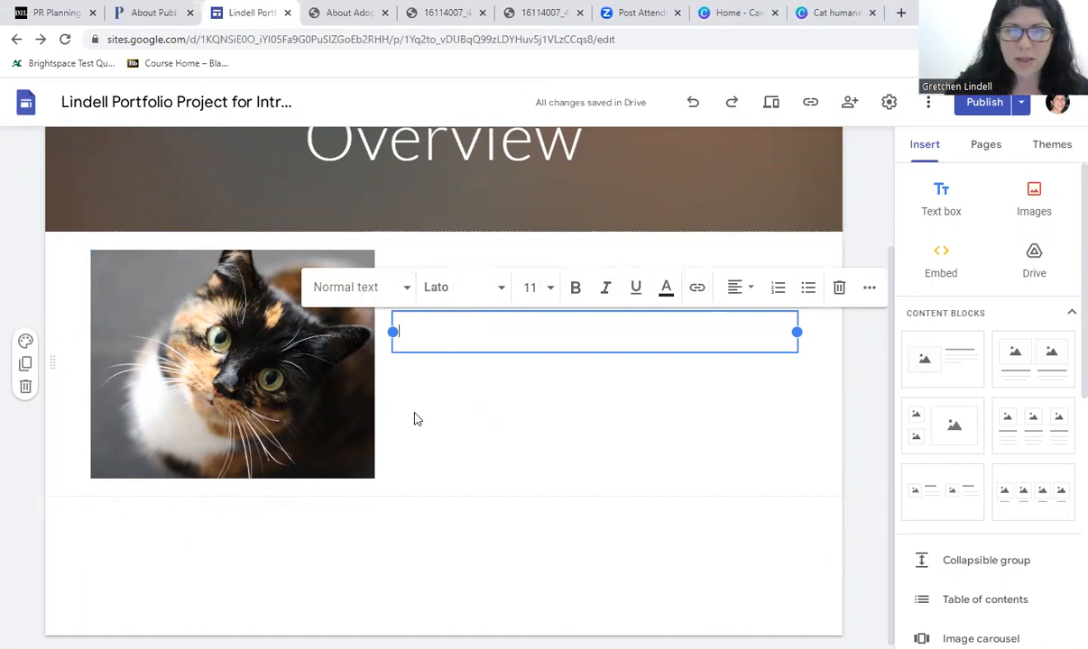
{"action": "scroll", "coordinate": [365, 424], "scroll_direction": "up", "scroll_amount": 2}
{"action": "scroll", "coordinate": [393, 439], "scroll_direction": "down", "scroll_amount": 1}
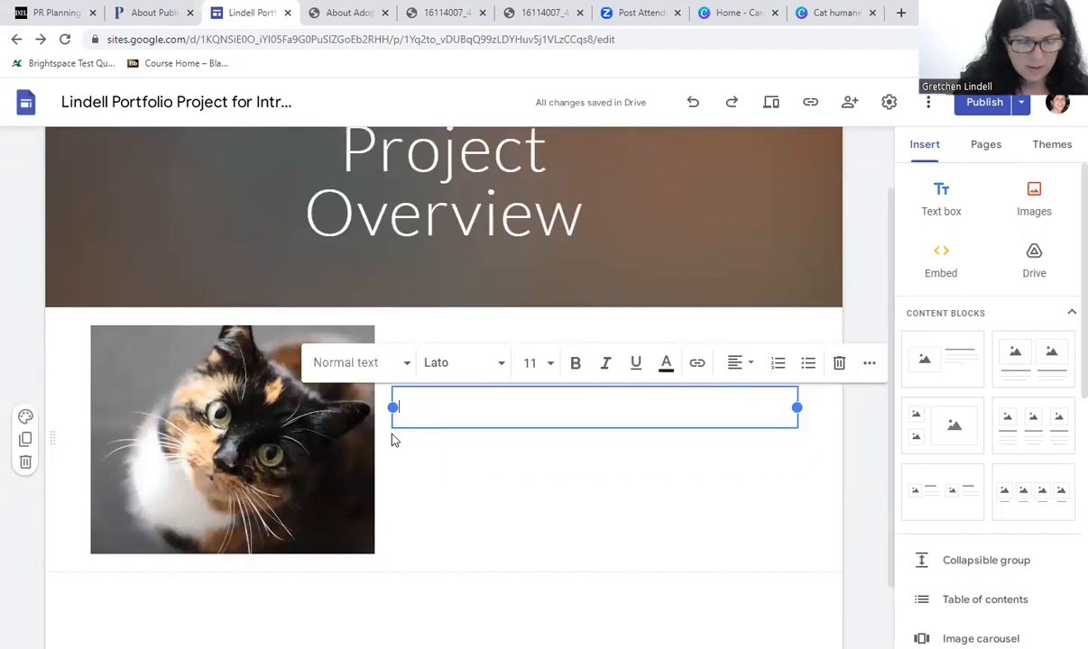
{"action": "type", "text": "For this pro"}
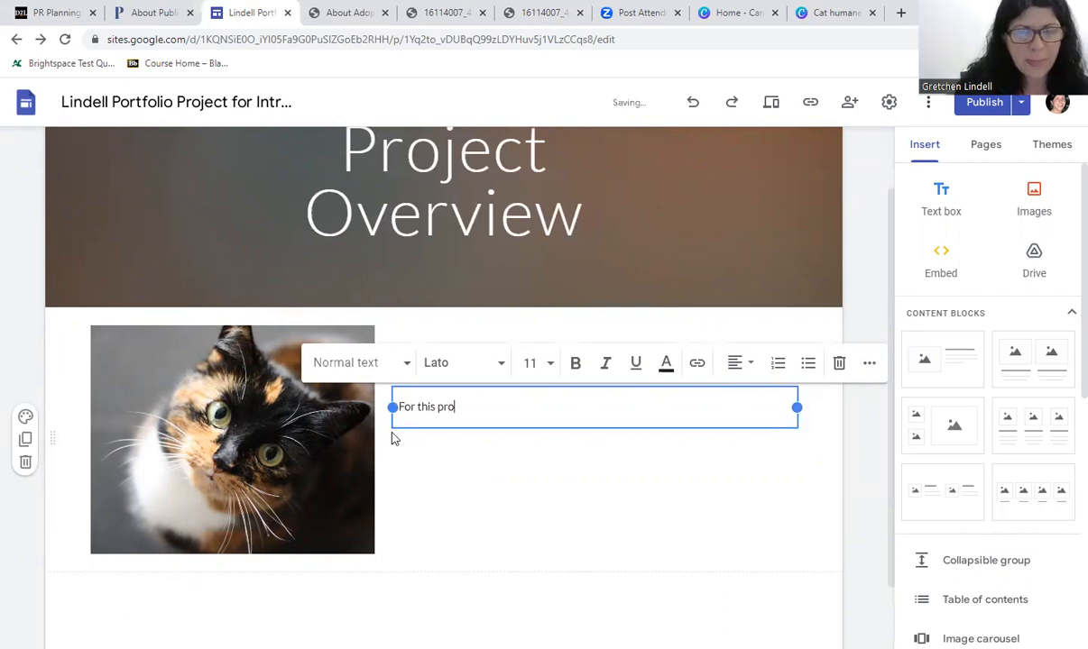
{"action": "type", "text": "ject, I analyzed the"}
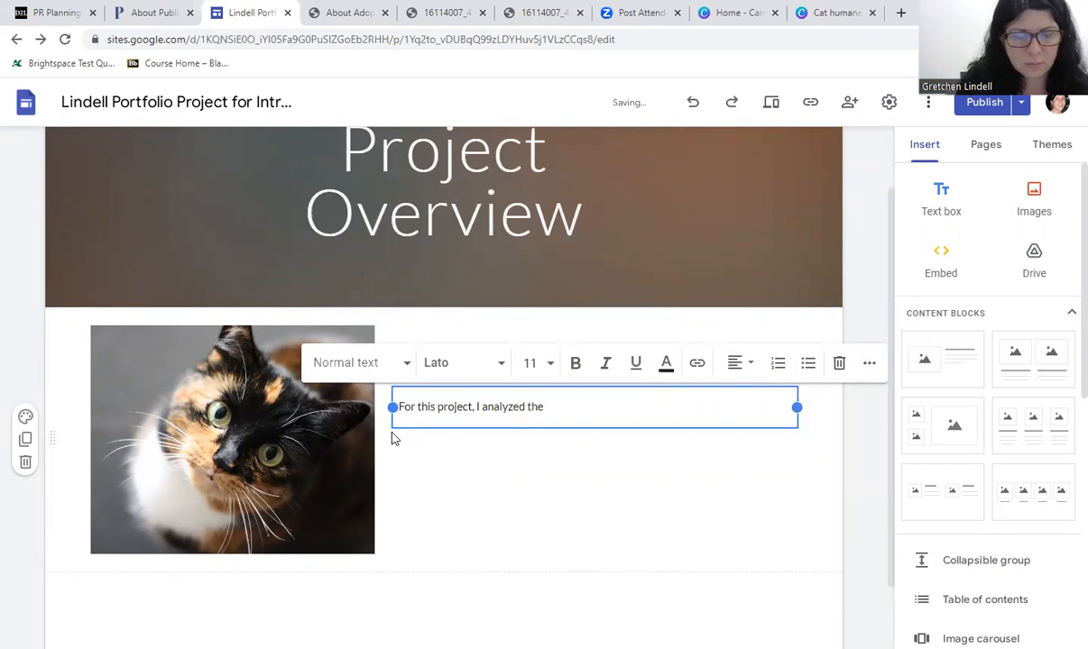
{"action": "type", "text": " Chautauqua Coun"}
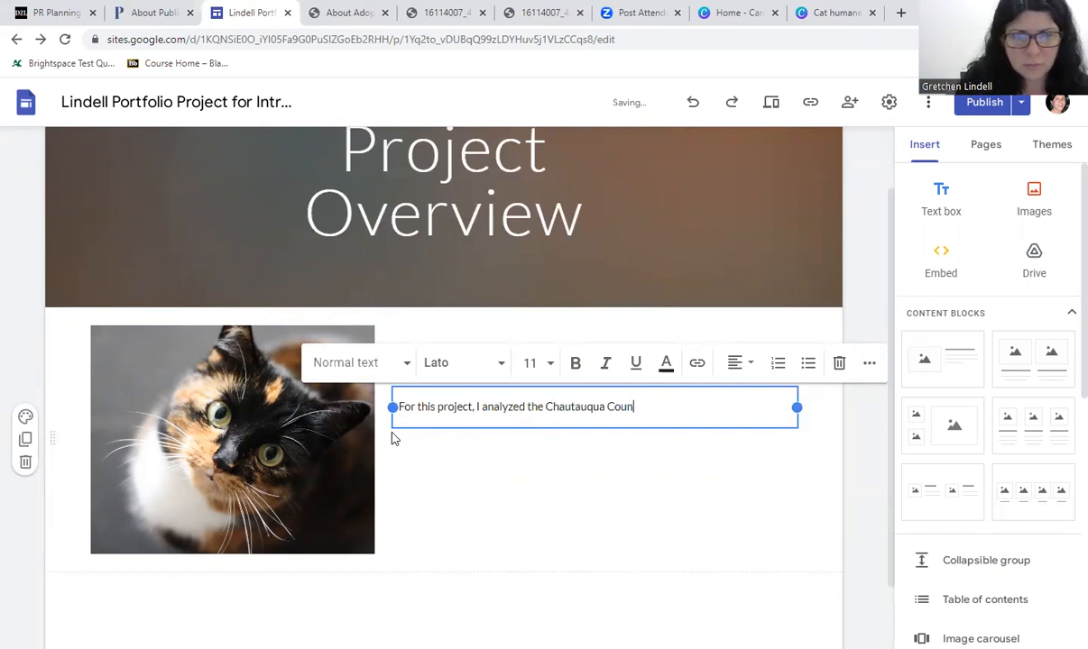
{"action": "type", "text": "ty Humane Society"}
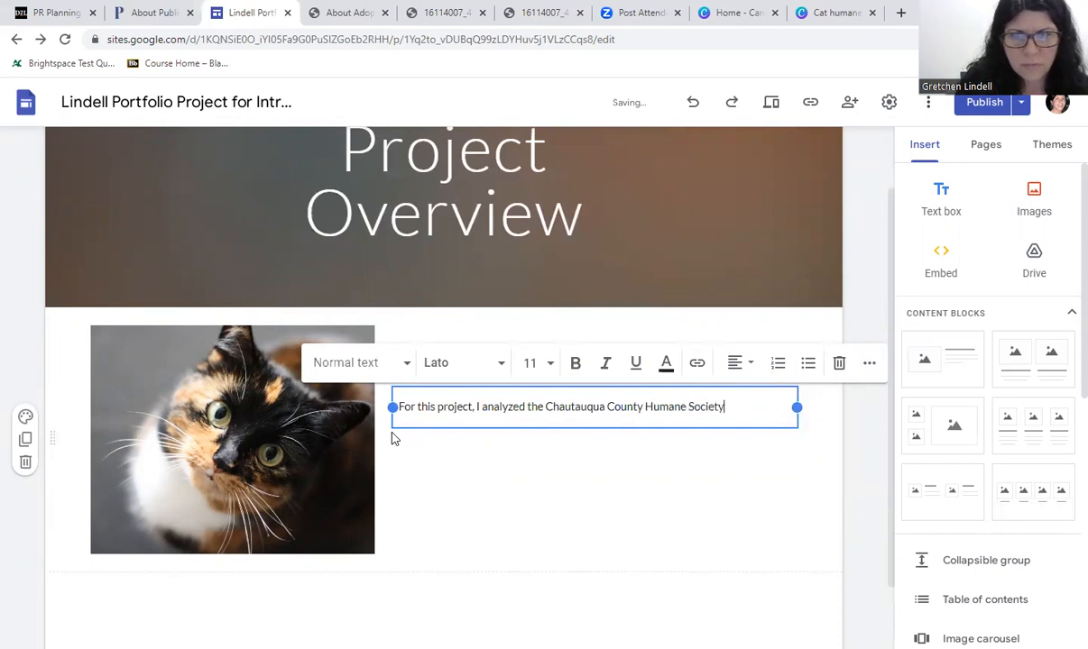
{"action": "type", "text": "'s PR effort"}
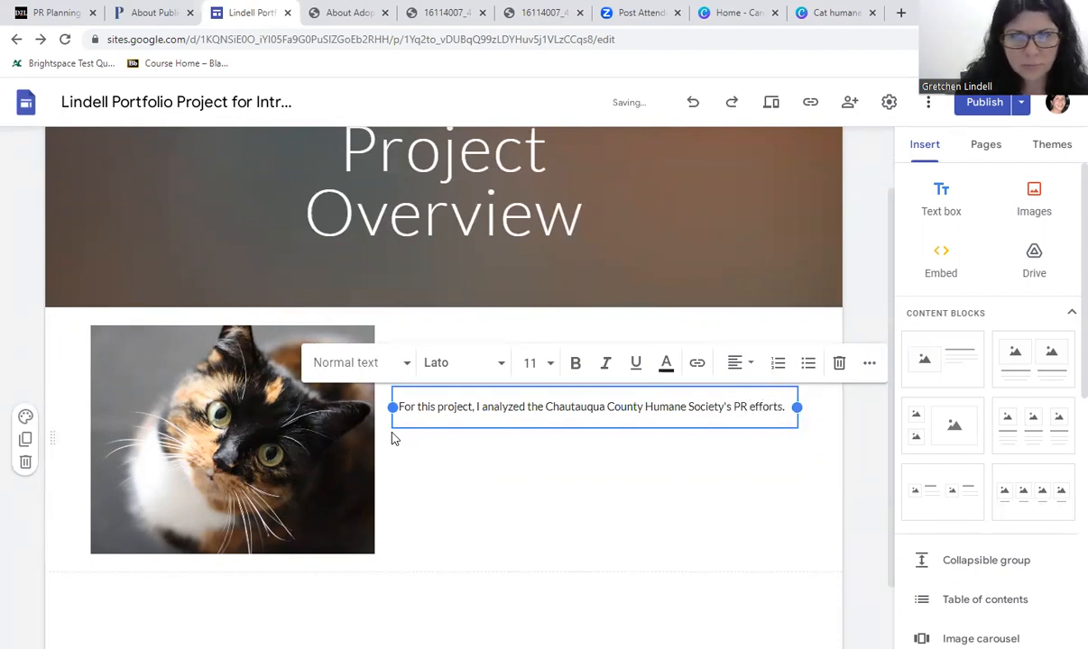
{"action": "type", "text": "s."}
- Continue the body text with "I created a PR portfolio based on those findings. My portfolio includes:" and start a new line
{"action": "key", "text": "Return"}
{"action": "type", "text": "I created "}
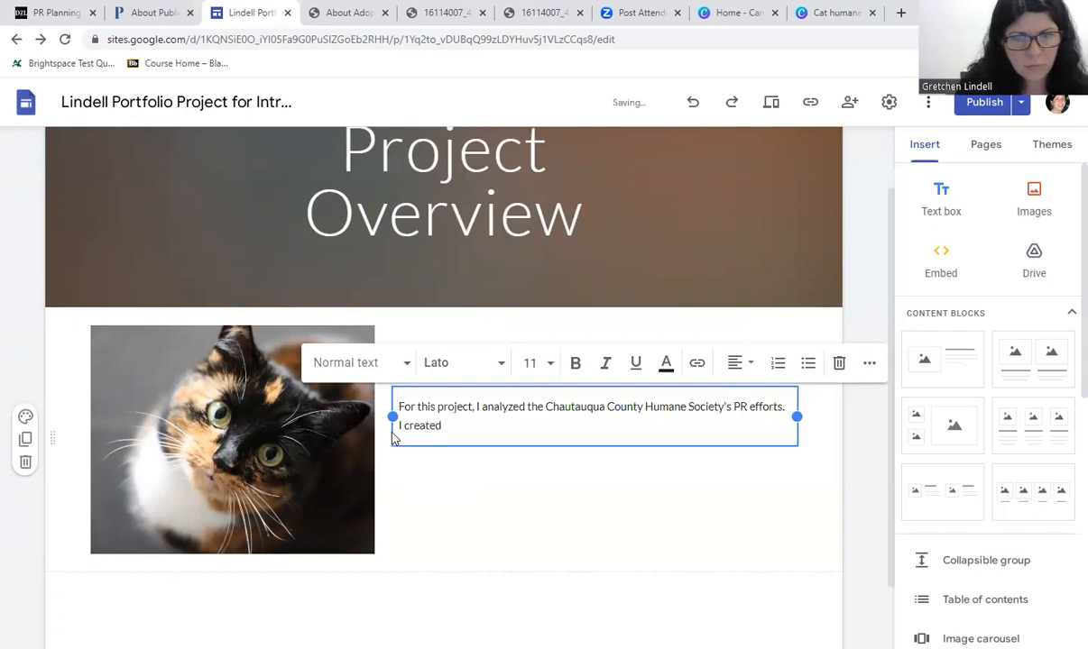
{"action": "type", "text": "a"}
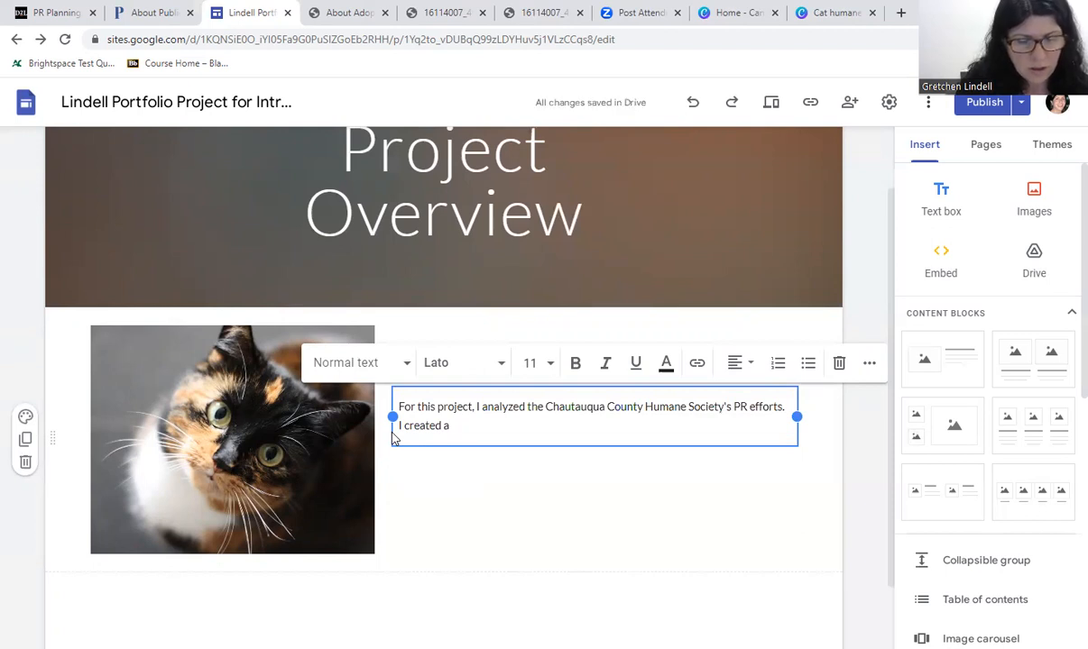
{"action": "type", "text": "PR portfolio based on those"}
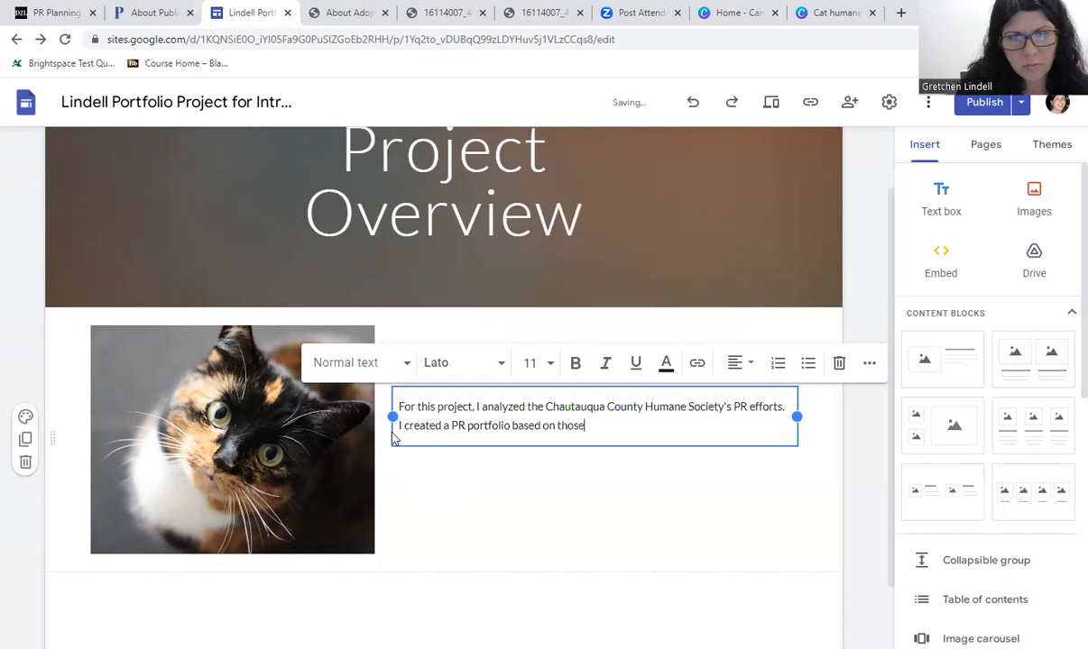
{"action": "type", "text": " finding"}
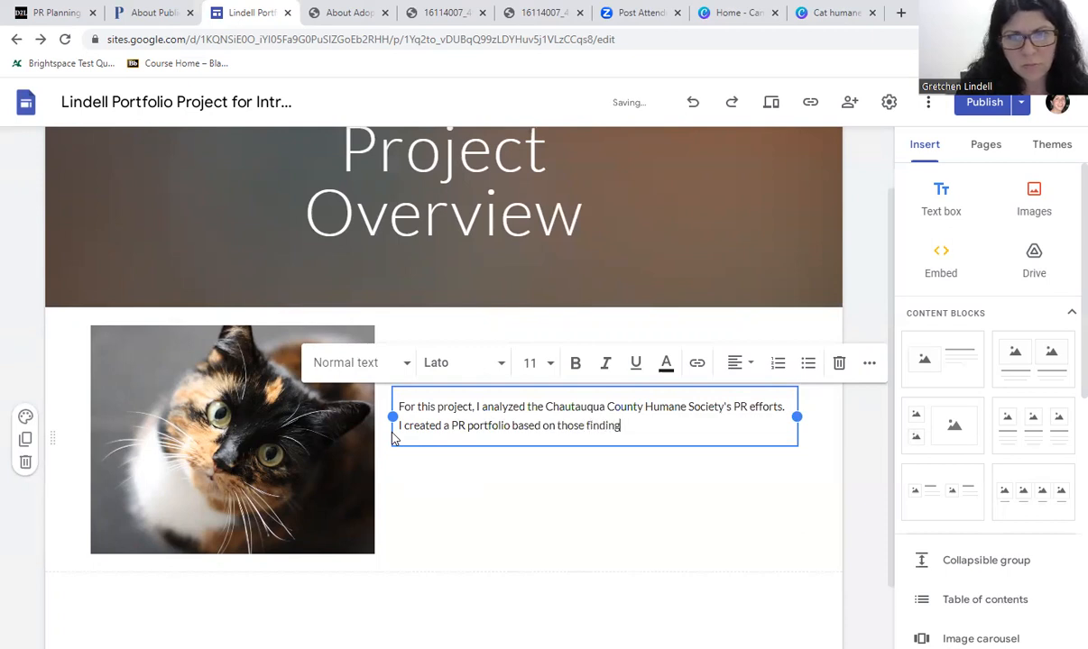
{"action": "type", "text": "s.  My pos"}
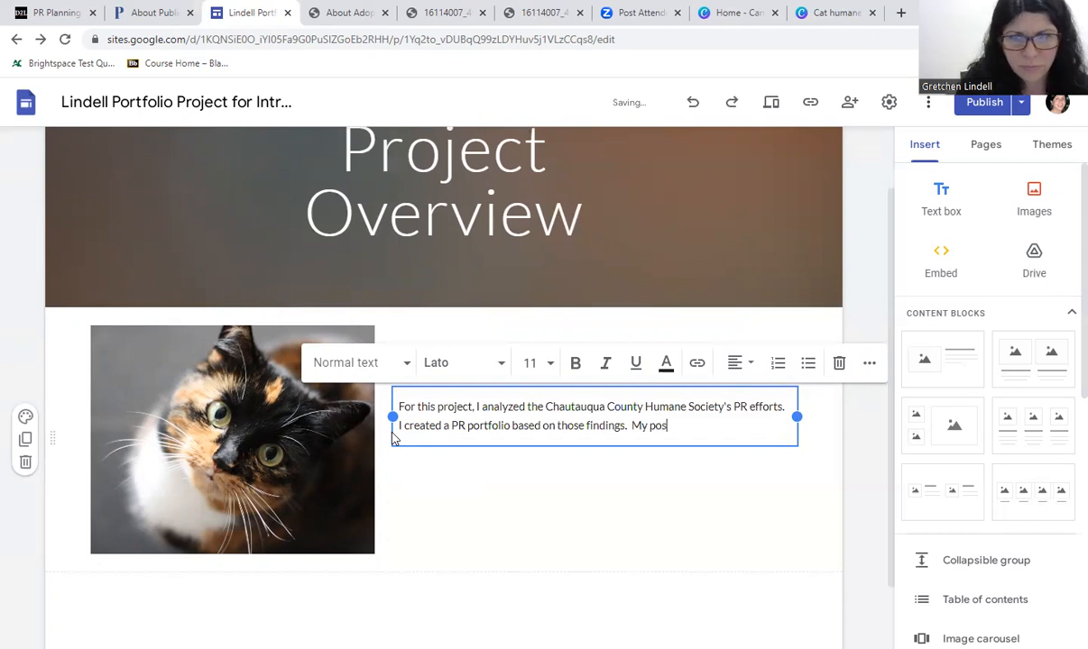
{"action": "key", "text": "BackSpace"}
{"action": "type", "text": "rtfolio include"}
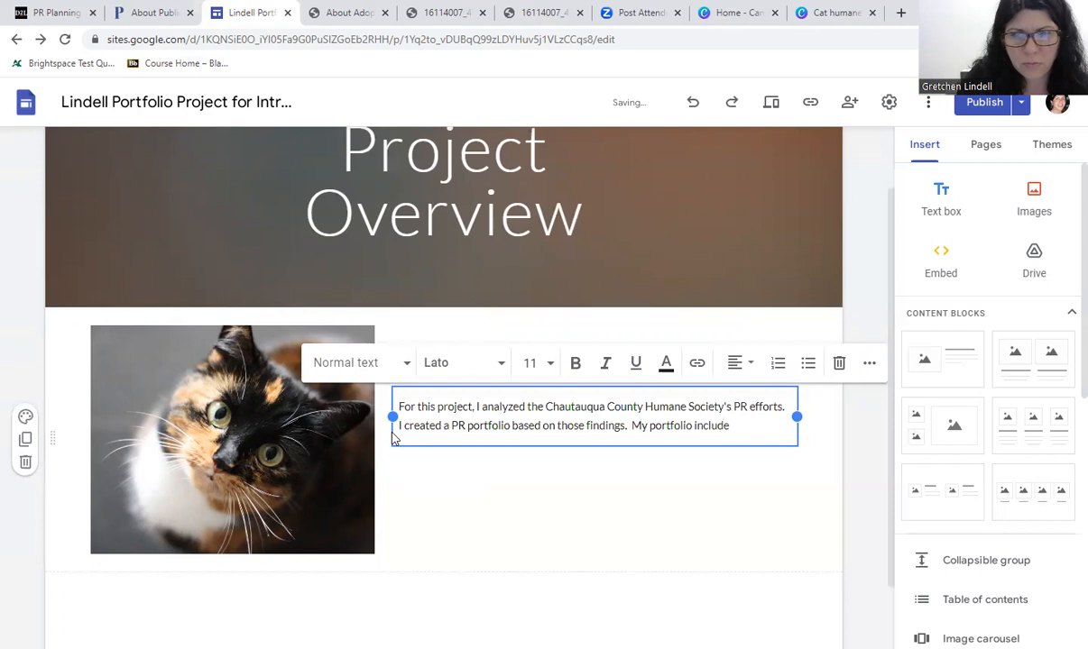
{"action": "type", "text": "s:"}
{"action": "key", "text": "Return"}
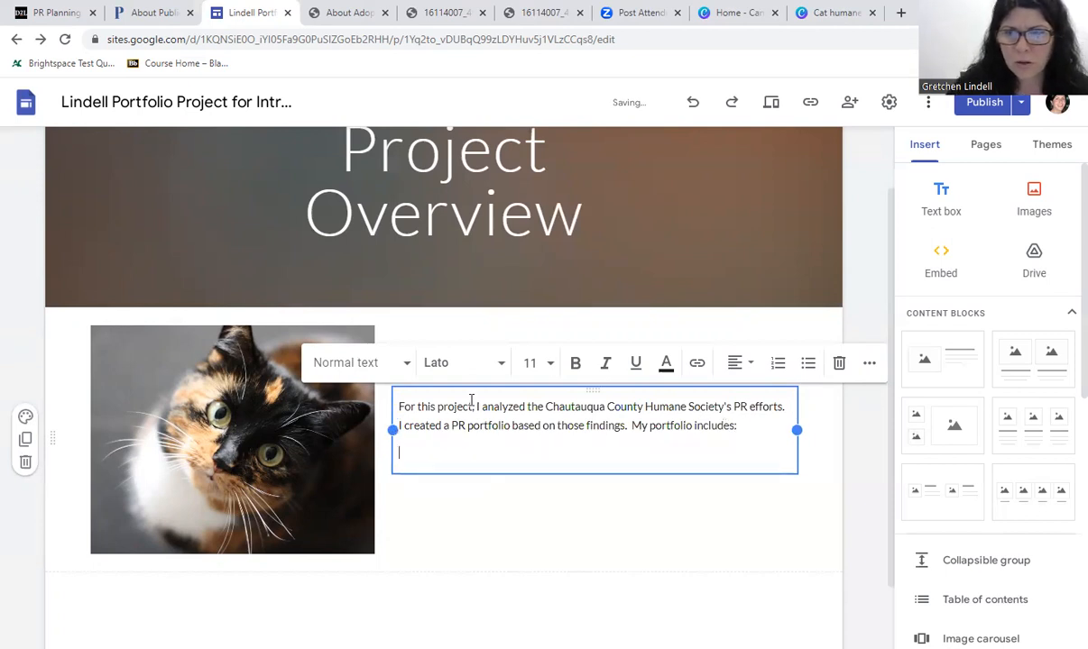
- Start a bulleted list under the introductory text with "Research" as its first item
{"action": "left_click", "coordinate": [808, 365]}
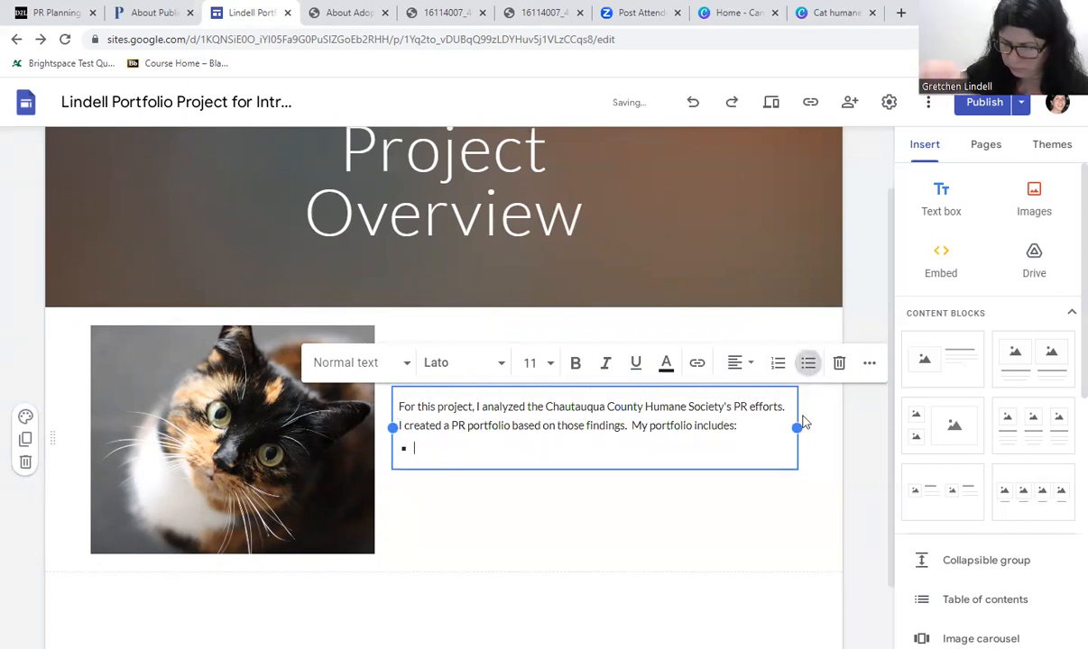
{"action": "type", "text": "Re"}
{"action": "type", "text": "saer"}
{"action": "key", "text": "BackSpace"}
{"action": "key", "text": "BackSpace"}
{"action": "key", "text": "BackSpace"}
{"action": "type", "text": "earch"}
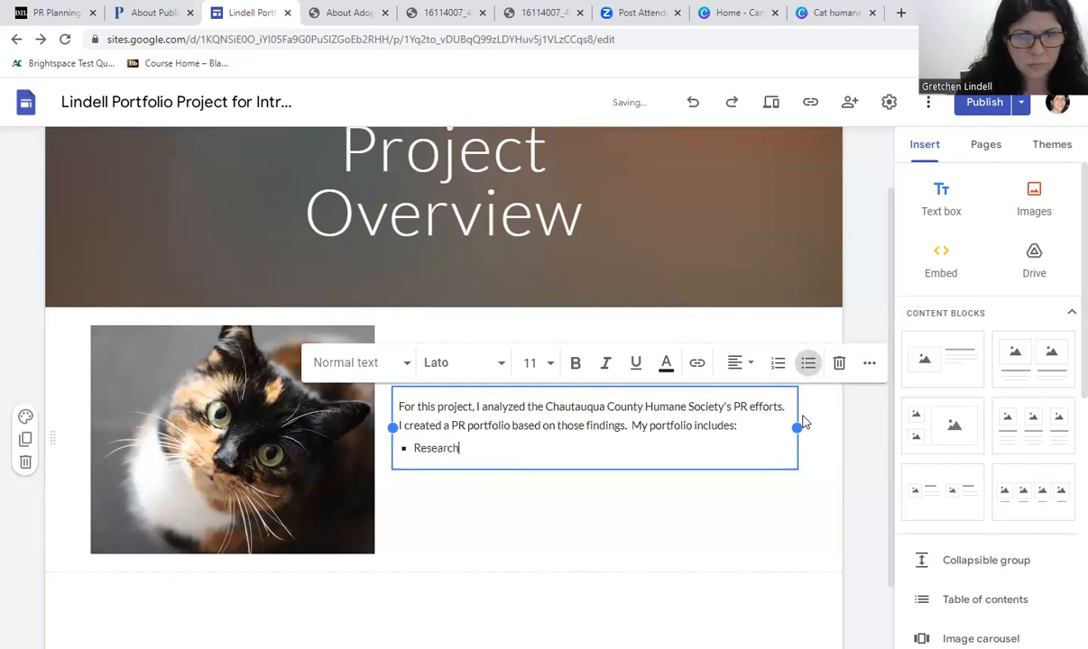
- Add the bullets "Objectives", "Strategies", "Implementation" and "Evaluation" below the Research item
{"action": "key", "text": "Return"}
{"action": "type", "text": "Ob"}
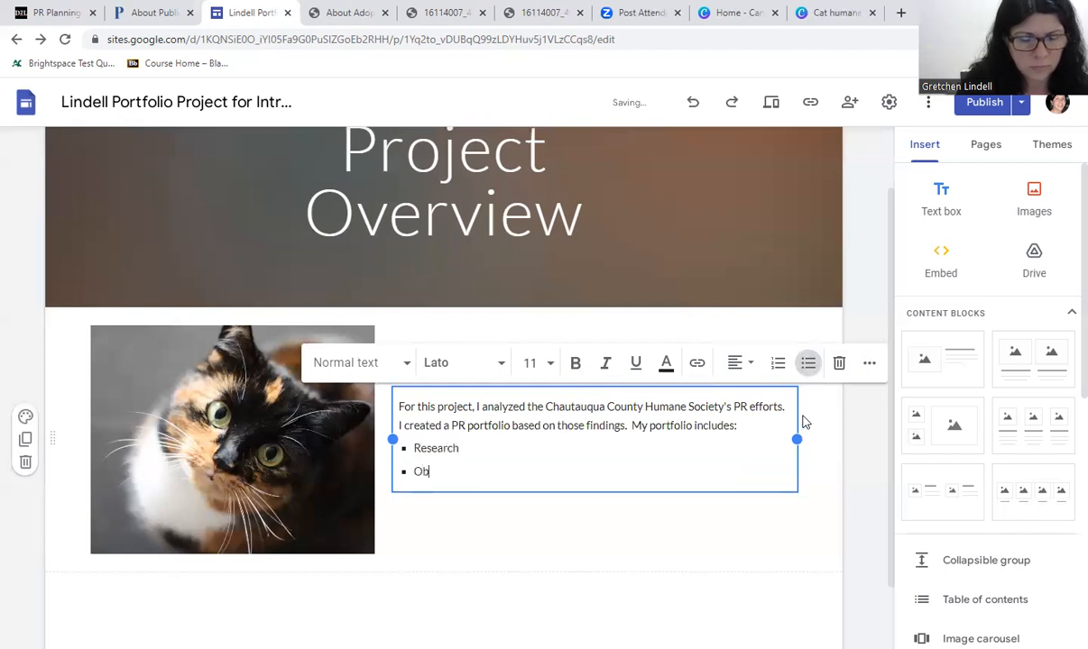
{"action": "type", "text": "jectives"}
{"action": "key", "text": "Return"}
{"action": "type", "text": "Strategies"}
{"action": "key", "text": "Return"}
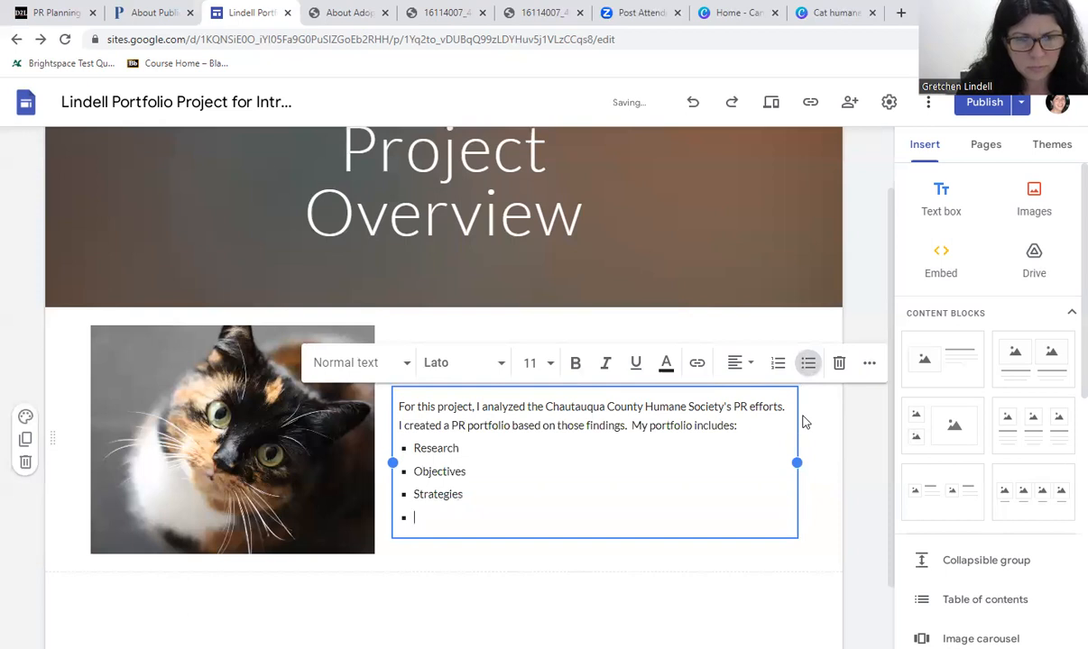
{"action": "type", "text": "Imple"}
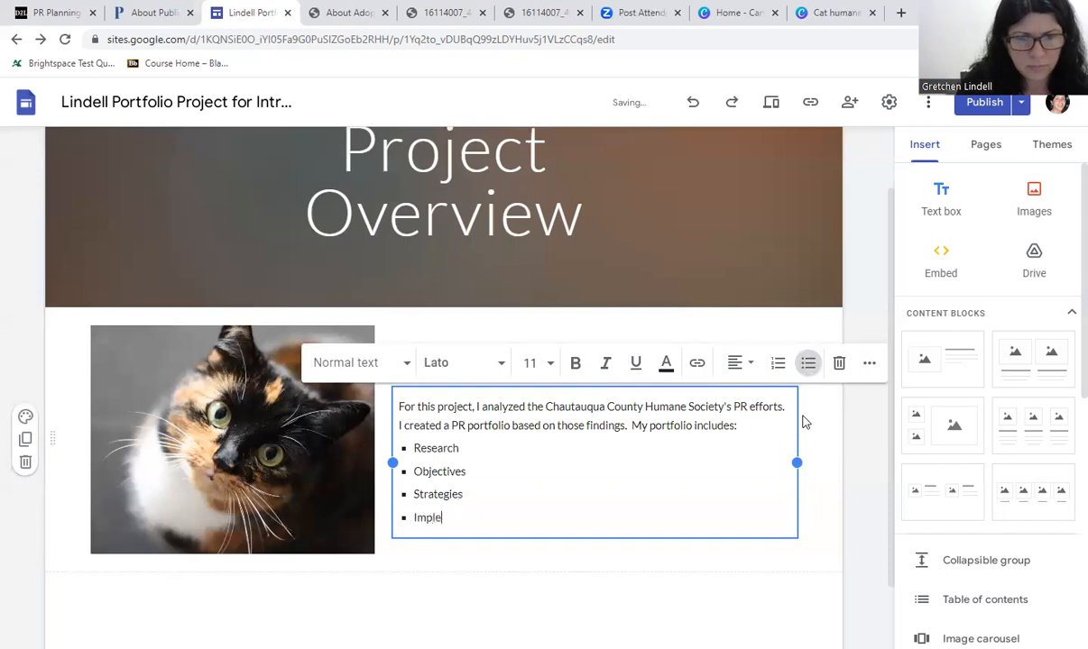
{"action": "type", "text": "mentation"}
{"action": "key", "text": "Return"}
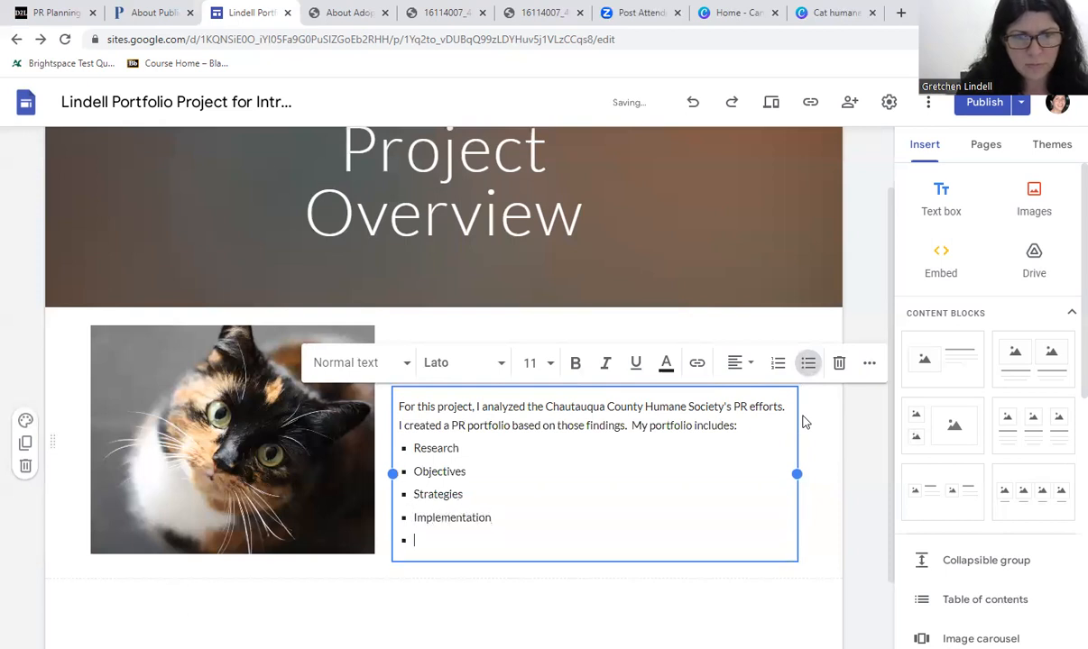
{"action": "type", "text": "Evaluation"}
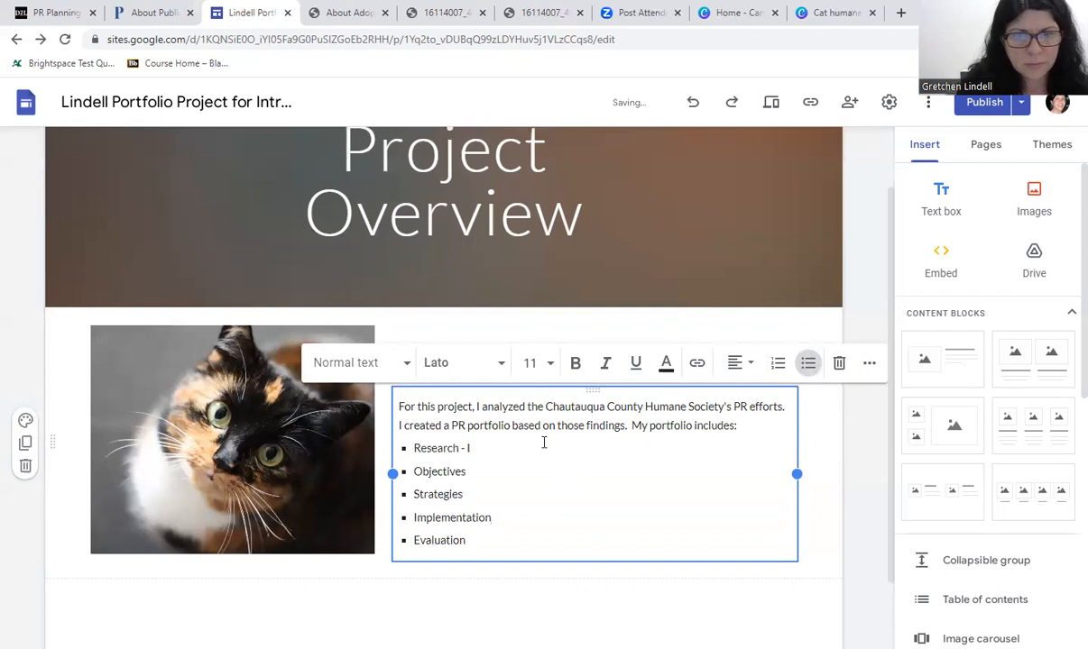
- Describe the Research bullet with "I analyze the Chautauqua County Humane Society and its publics."
{"action": "type", "text": "r"}
{"action": "key", "text": "BackSpace"}
{"action": "type", "text": "a"}
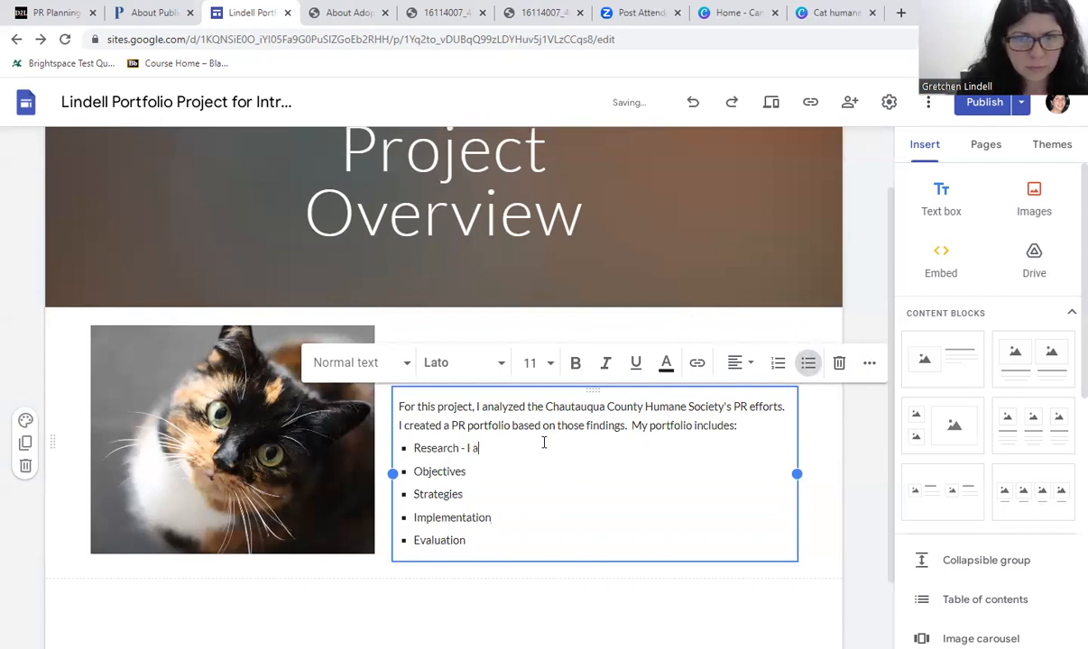
{"action": "type", "text": "nalyse the Chautauqua County Humane Society and its "}
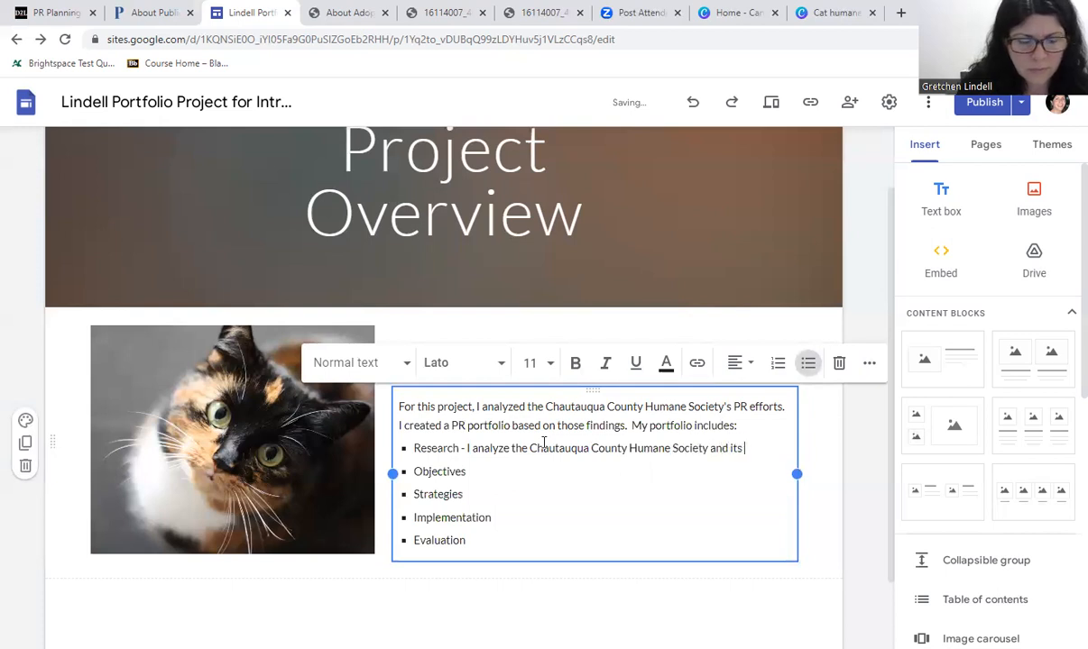
{"action": "type", "text": "publics"}
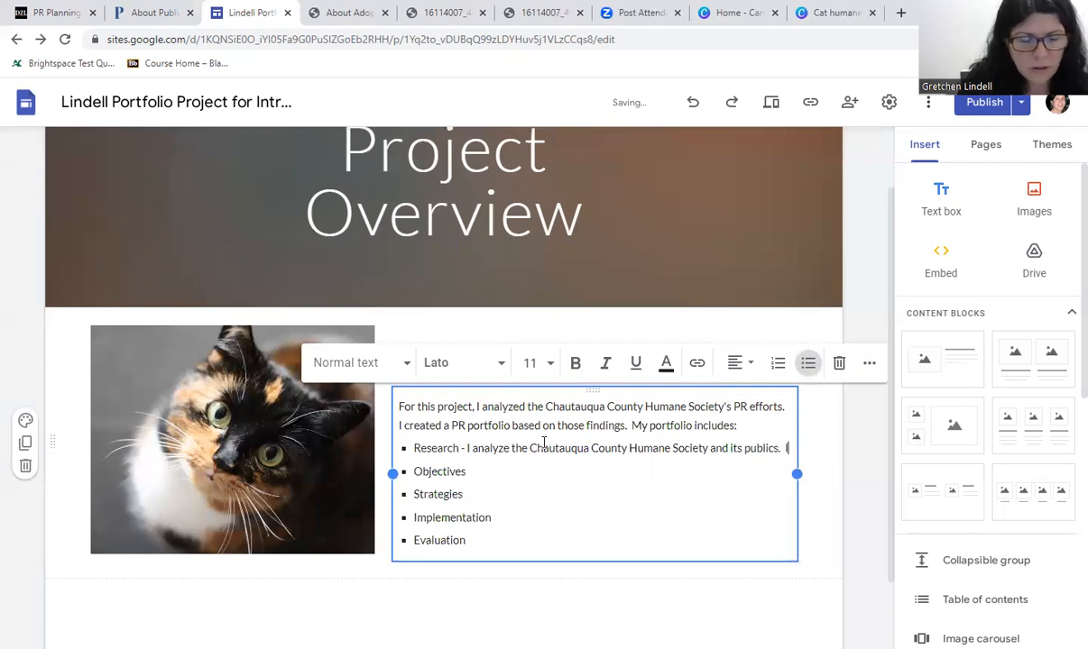
{"action": "type", "text": ".  I"}
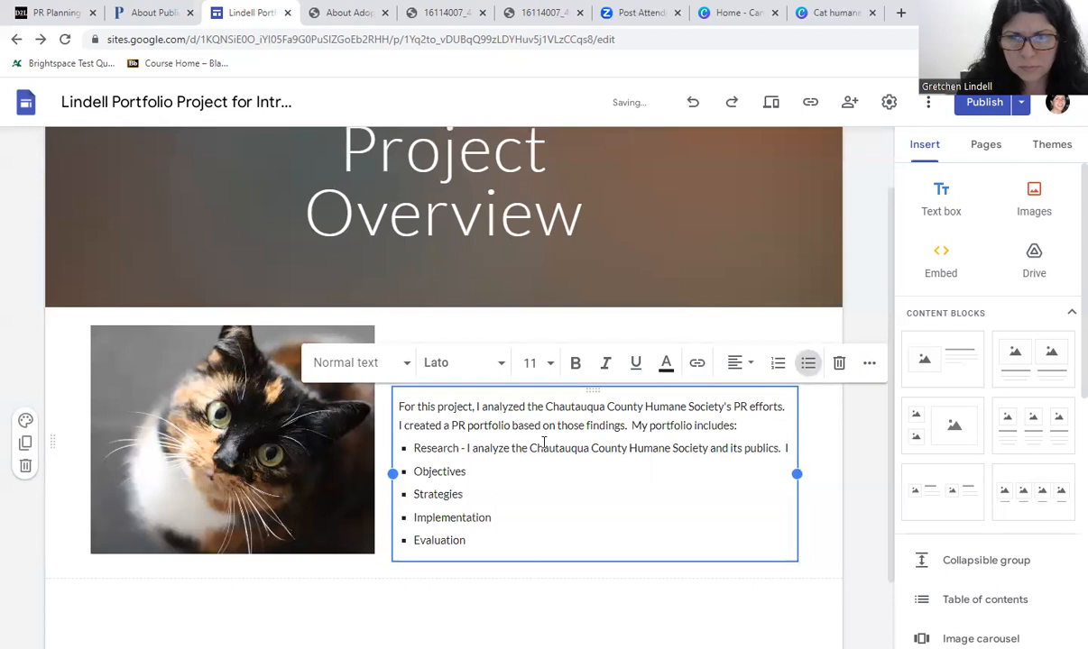
- Add a second sentence to the Research bullet reading "I identified a core PR "problem.""
{"action": "type", "text": " identified"}
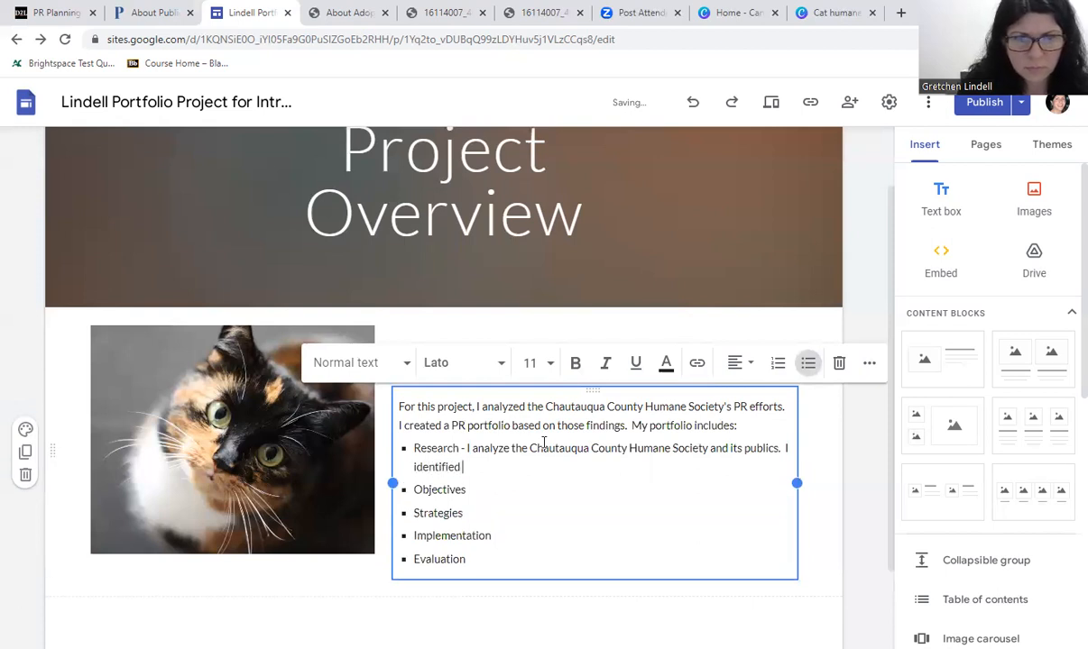
{"action": "type", "text": " a "}
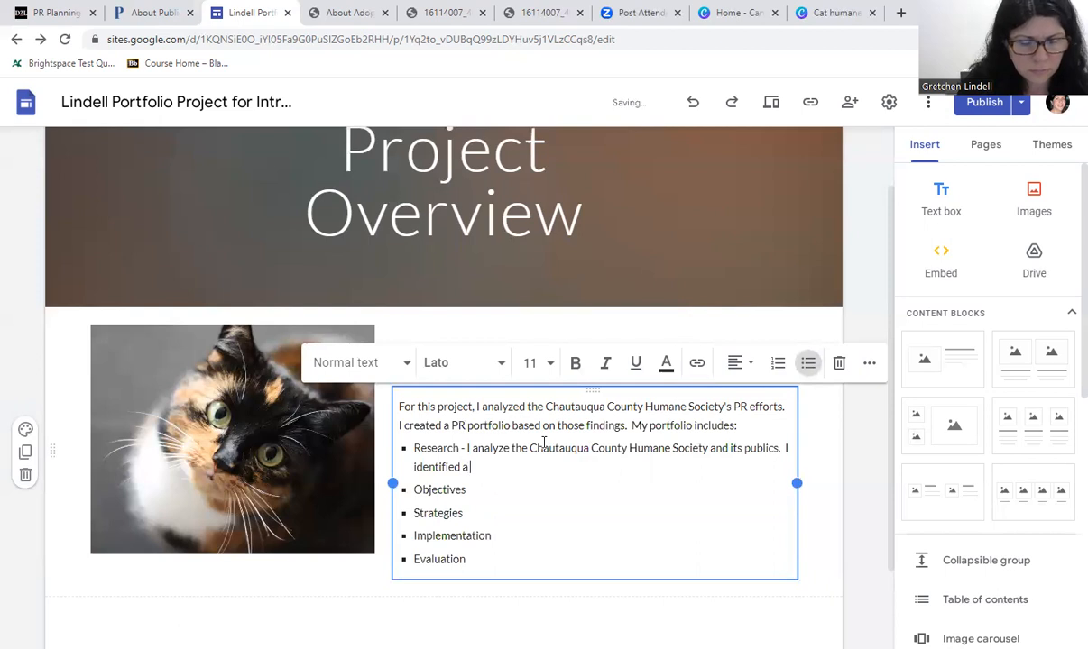
{"action": "type", "text": "core \"problem."}
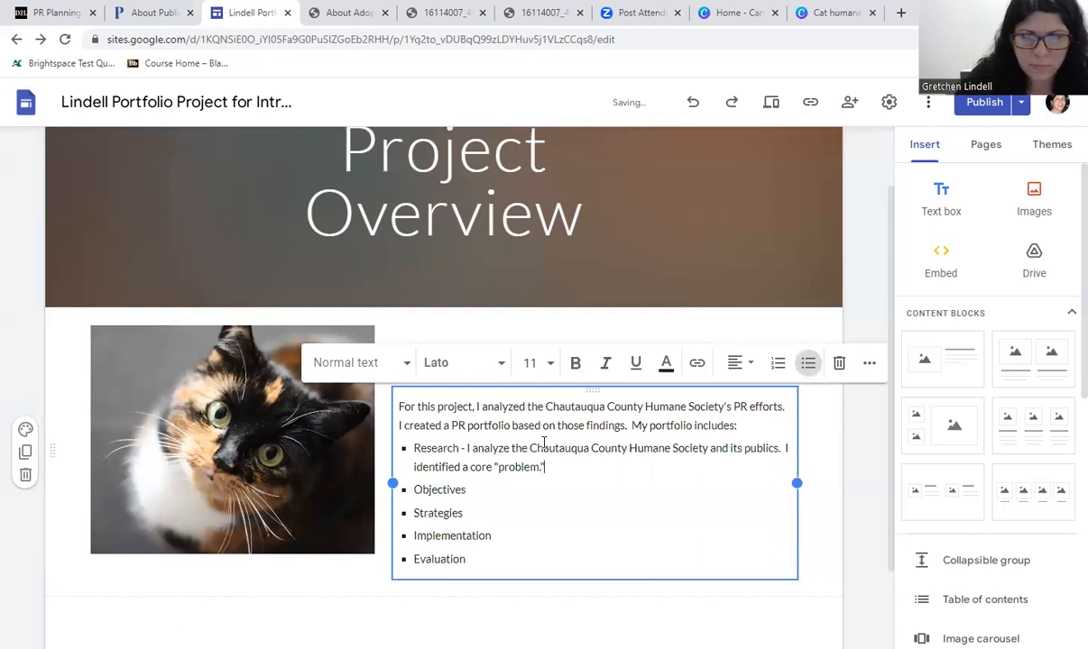
{"action": "key", "text": "Left"}
{"action": "key", "text": "BackSpace"}
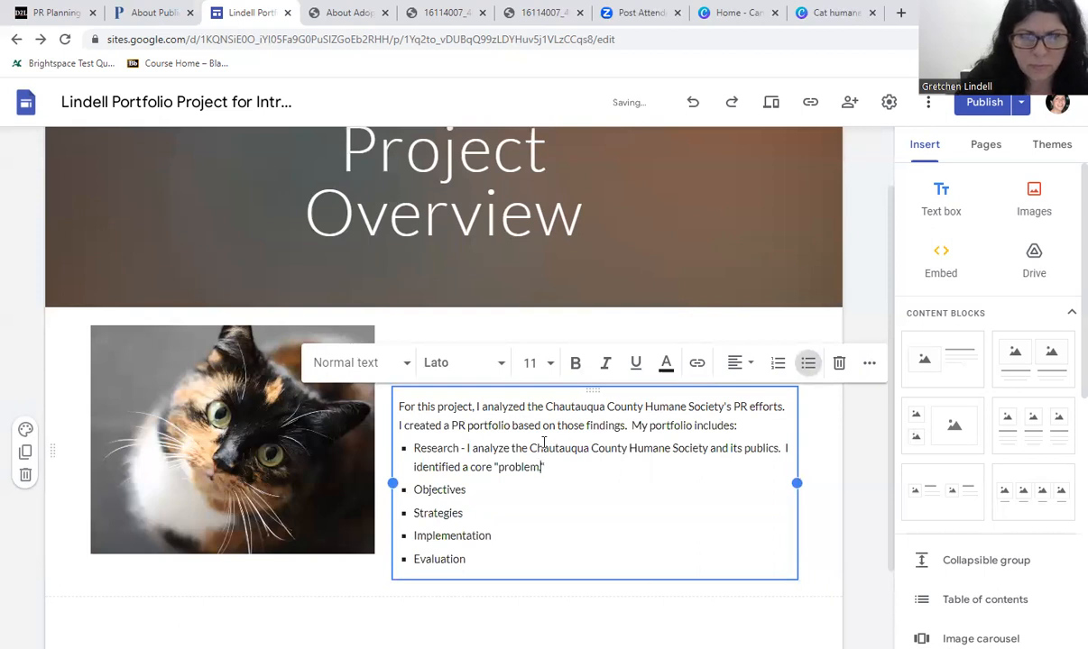
{"action": "key", "text": "Left"}
{"action": "type", "text": "PR"}
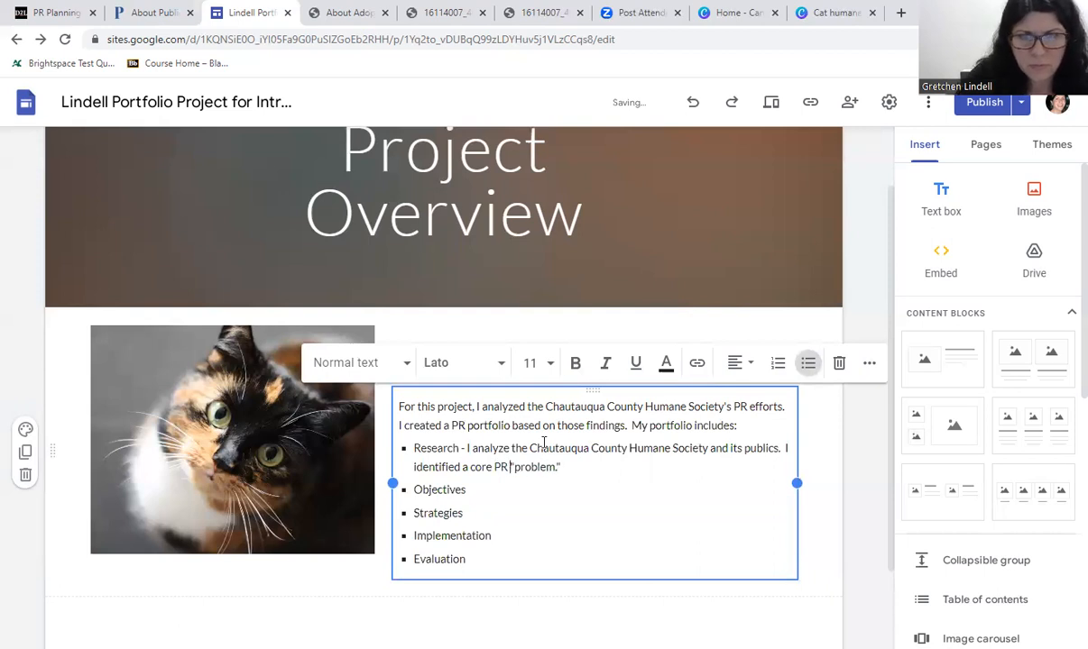
- Begin the Objectives bullet's description after a dash with "Utilizing my research, I created"
{"action": "left_click", "coordinate": [507, 490]}
{"action": "type", "text": "-"}
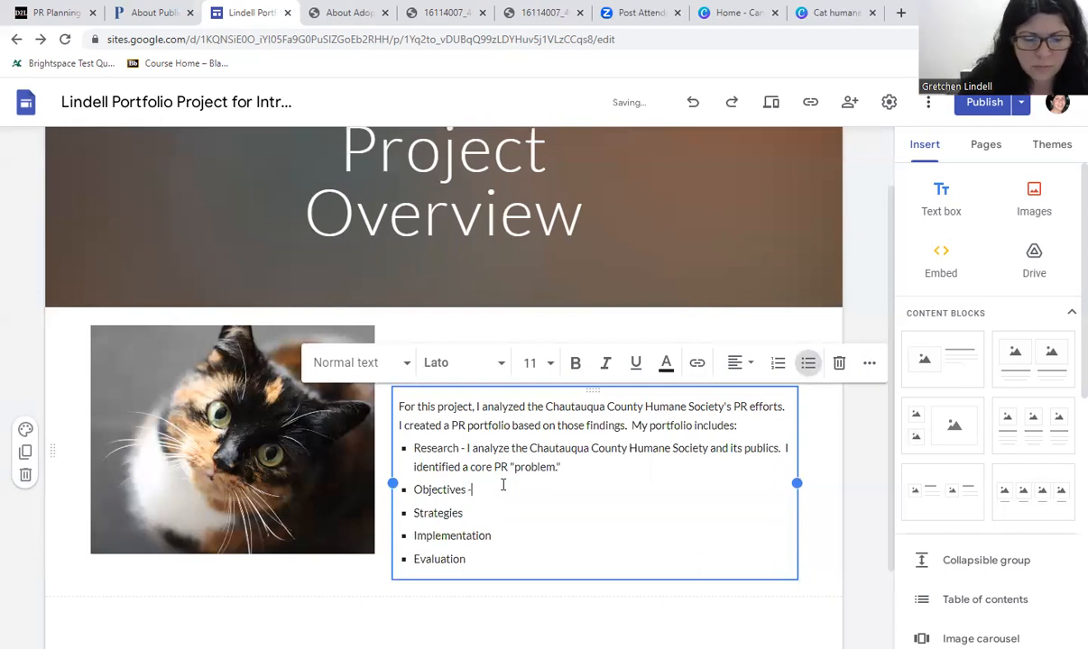
{"action": "type", "text": " Utili"}
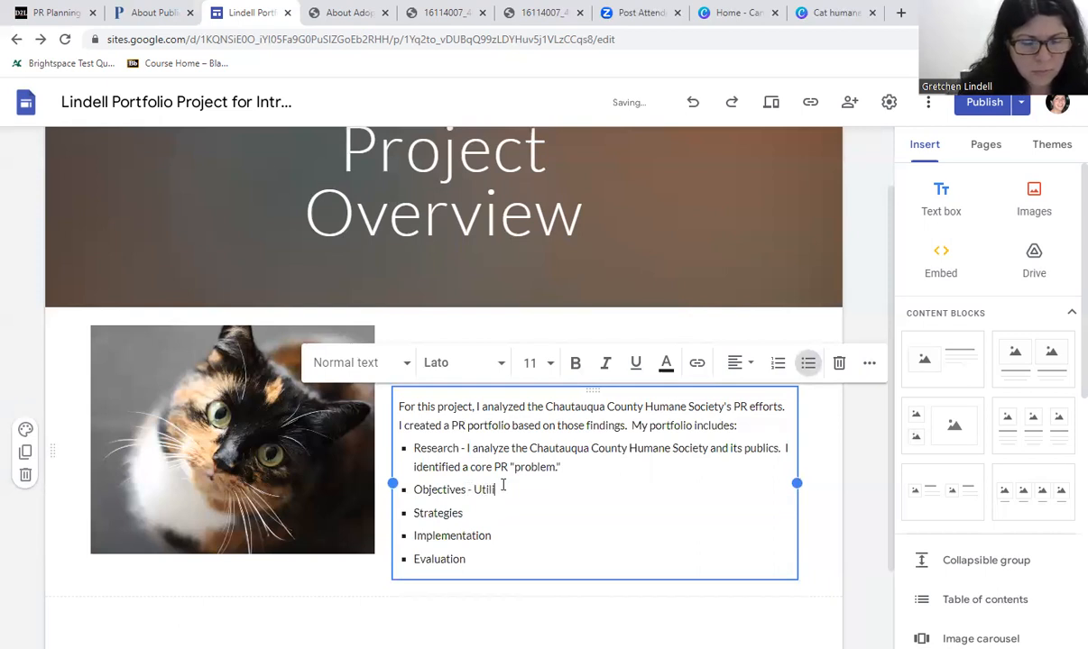
{"action": "type", "text": "zing my resear"}
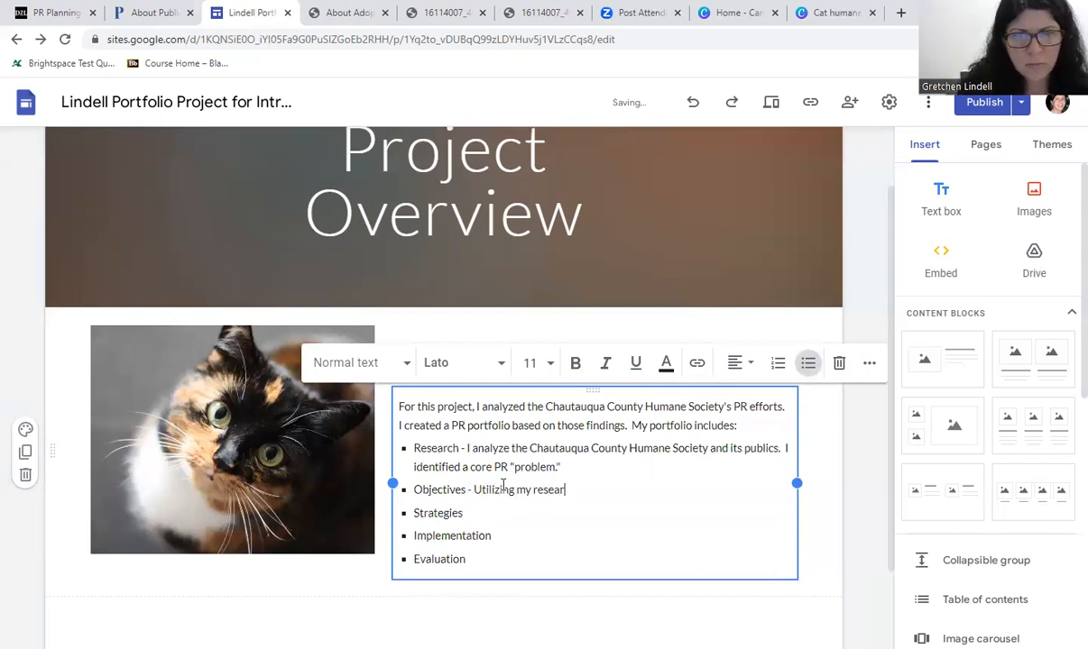
{"action": "type", "text": "ch, I"}
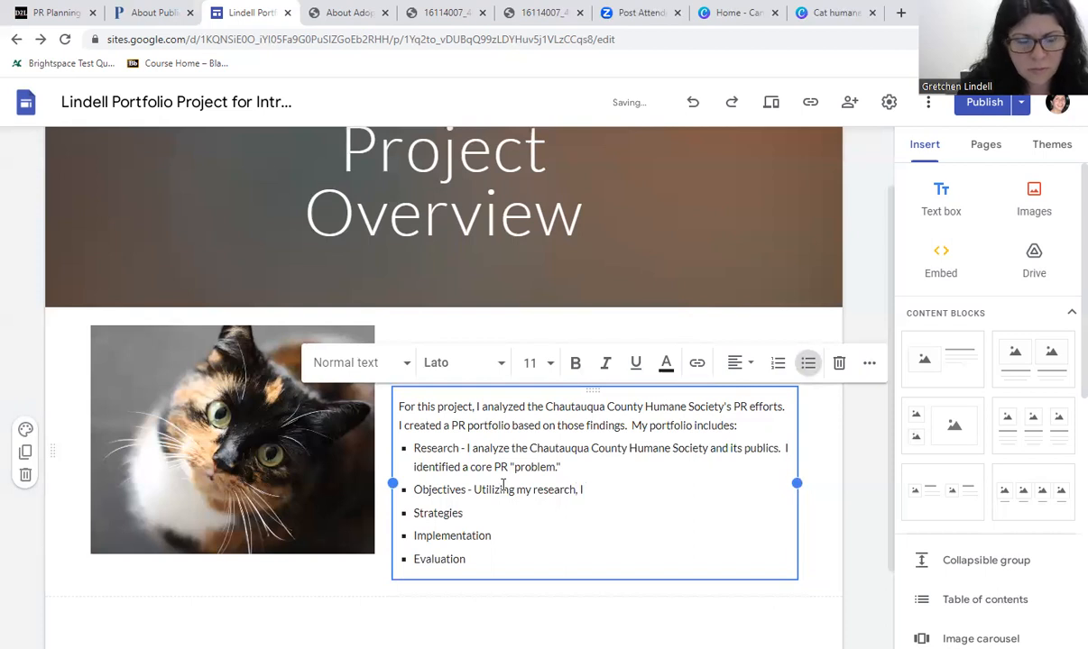
{"action": "type", "text": " crated"}
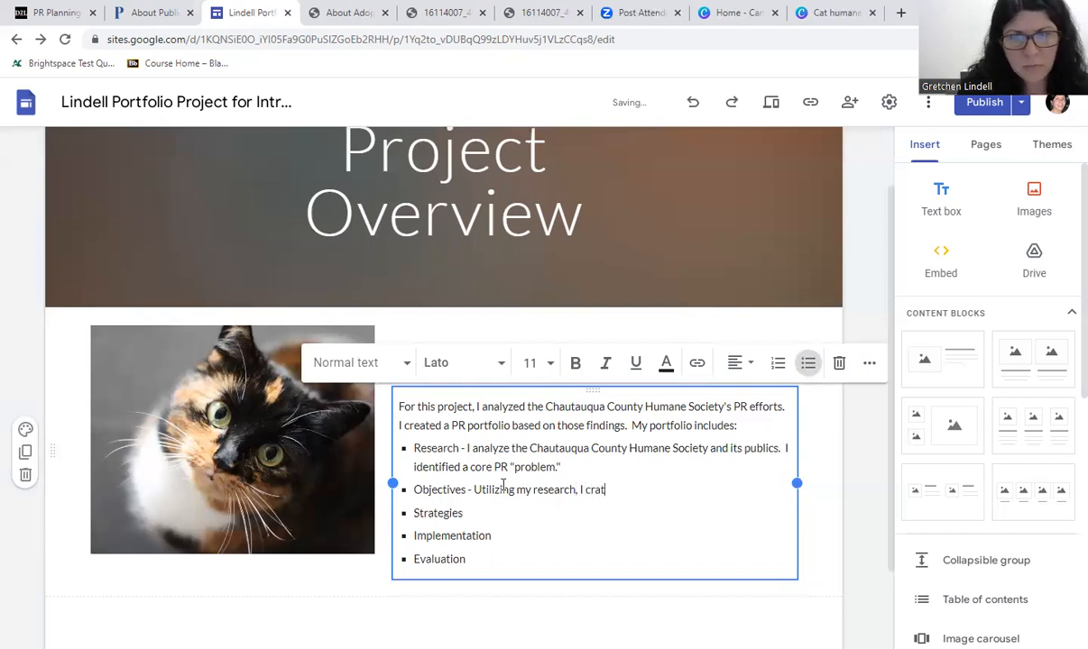
{"action": "key", "text": "BackSpace"}
{"action": "key", "text": "BackSpace"}
{"action": "key", "text": "BackSpace"}
{"action": "type", "text": "eated so"}
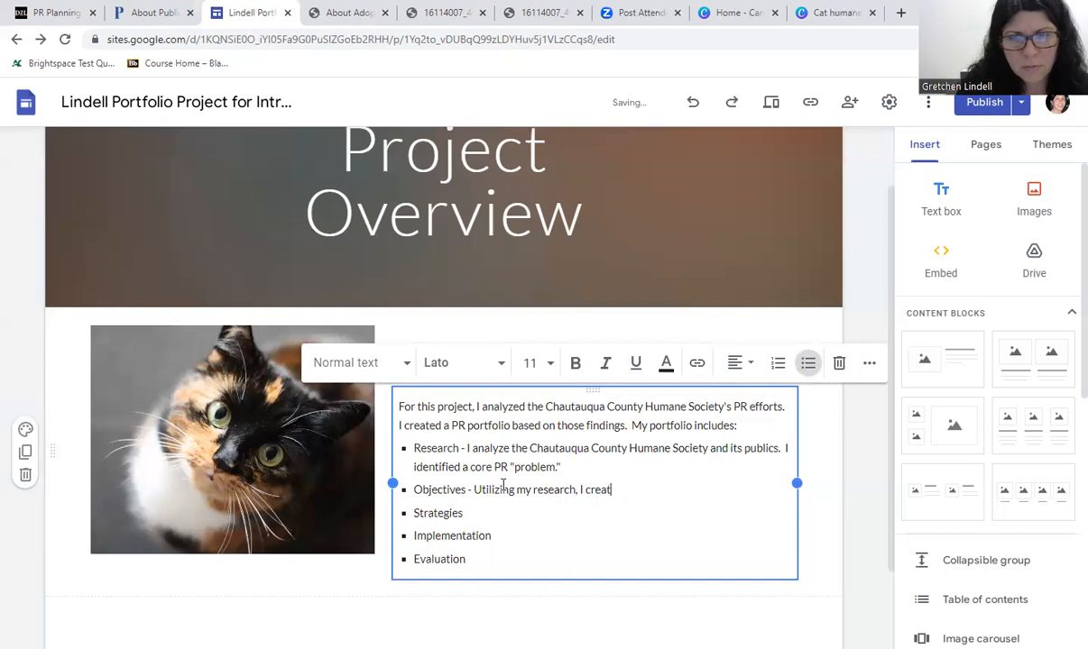
- Complete the Objectives description with "some SMART goals and objectives for my PR Campaign."
{"action": "type", "text": "me SMART goals and objects"}
{"action": "key", "text": "BackSpace"}
{"action": "type", "text": "ives"}
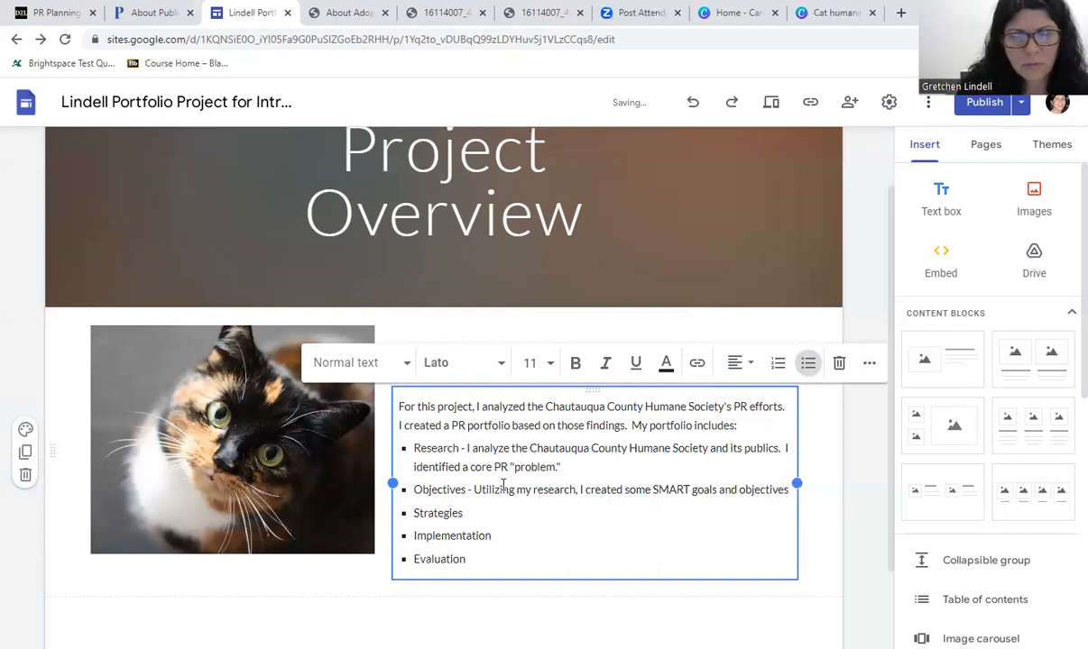
{"action": "type", "text": " for my"}
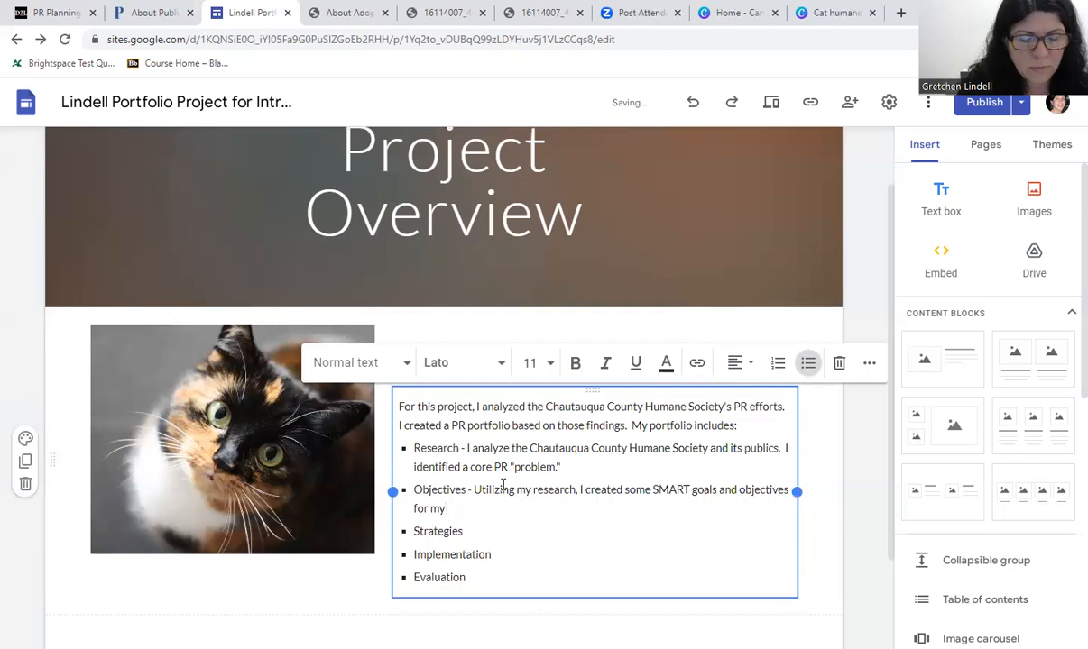
{"action": "type", "text": " PR Campaign. Strategies"}
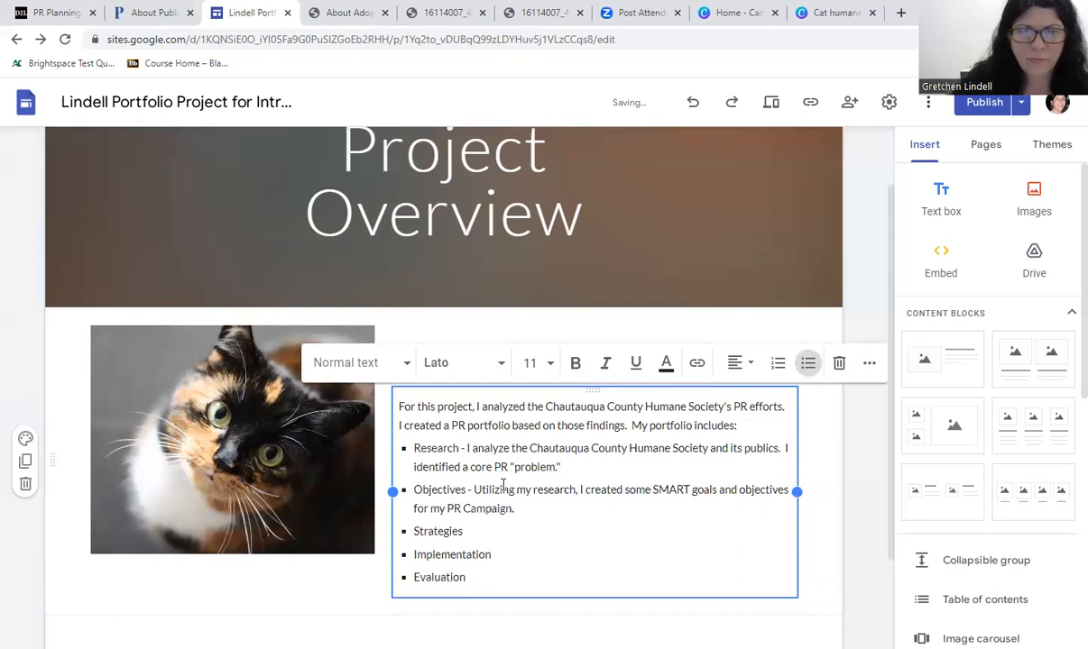
- Begin the Strategies bullet's description after a dash with "With the objectives in mind, I created some"
{"action": "type", "text": " -"}
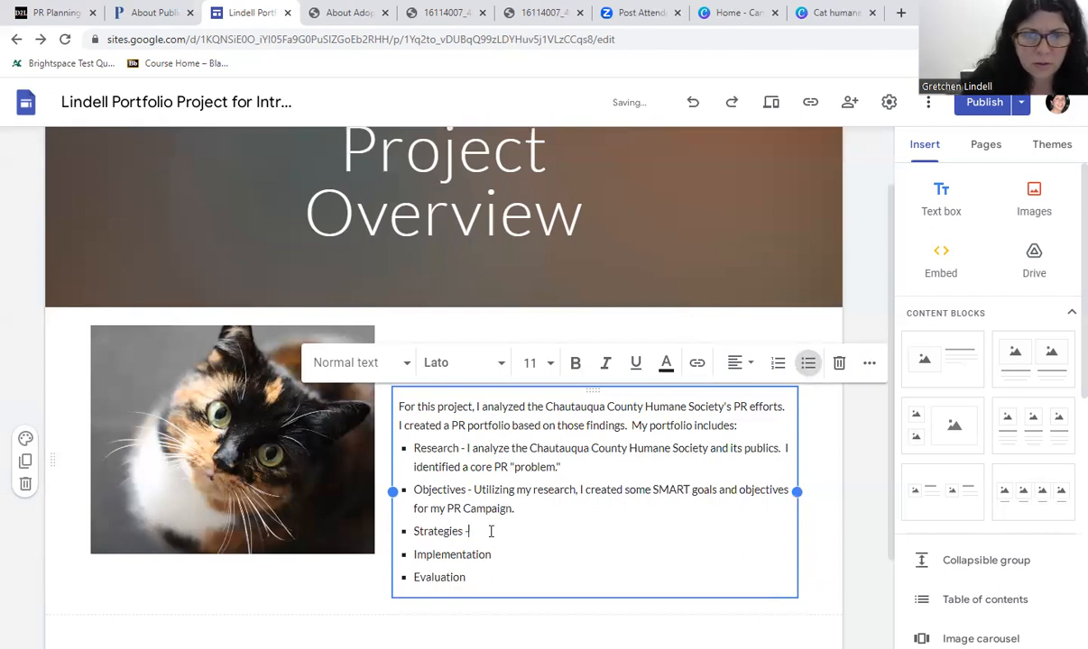
{"action": "type", "text": " With my"}
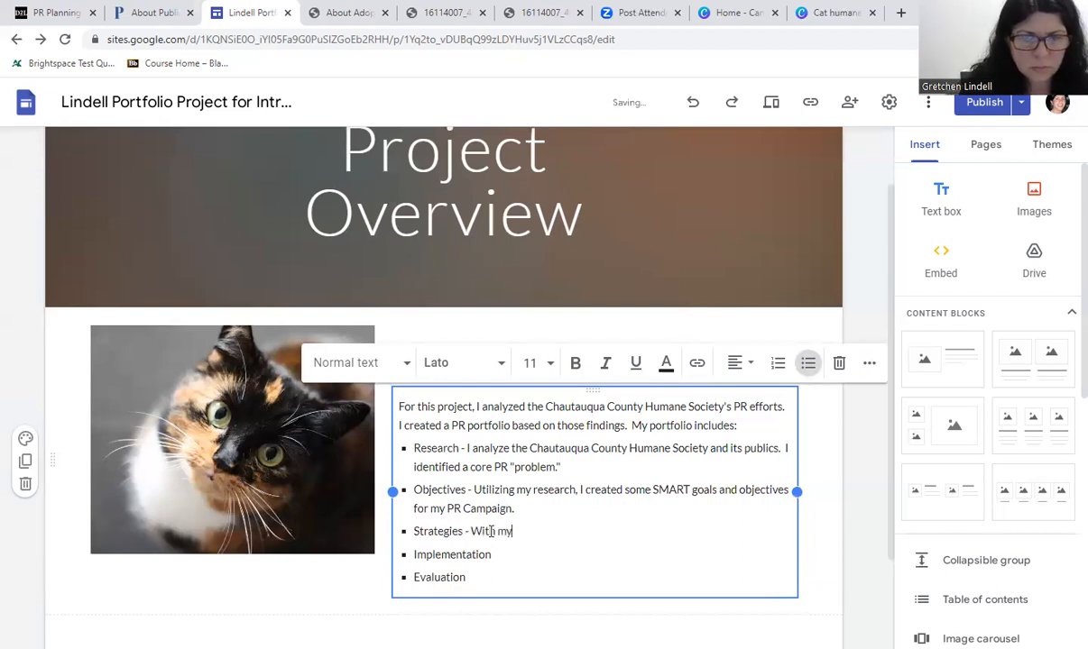
{"action": "key", "text": "BackSpace"}
{"action": "key", "text": "BackSpace"}
{"action": "key", "text": "BackSpace"}
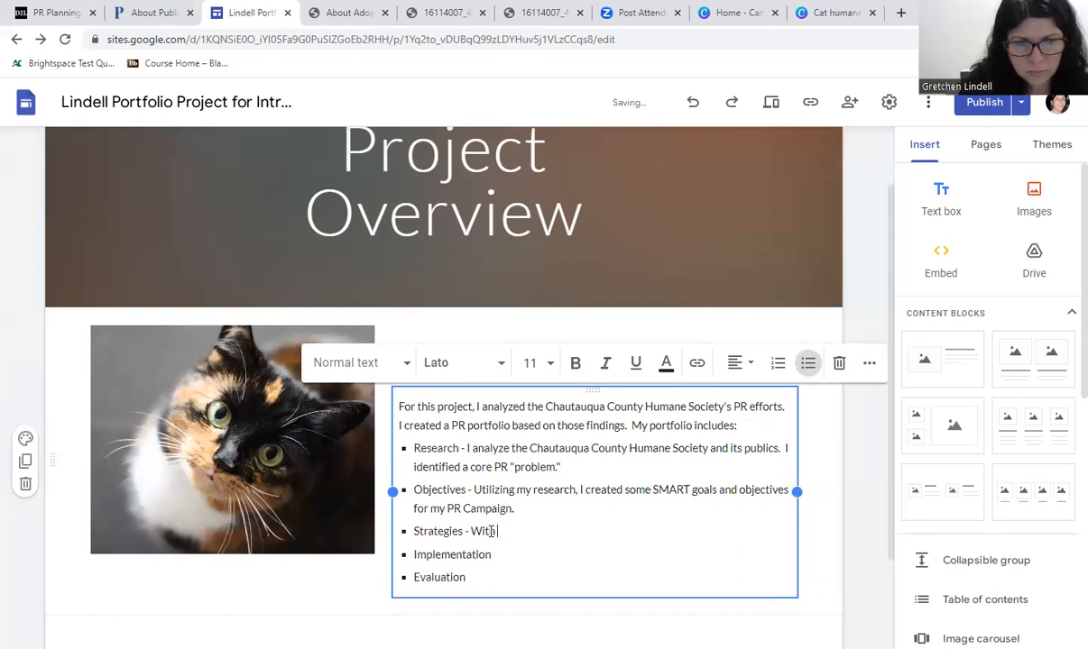
{"action": "type", "text": "the objectives in min"}
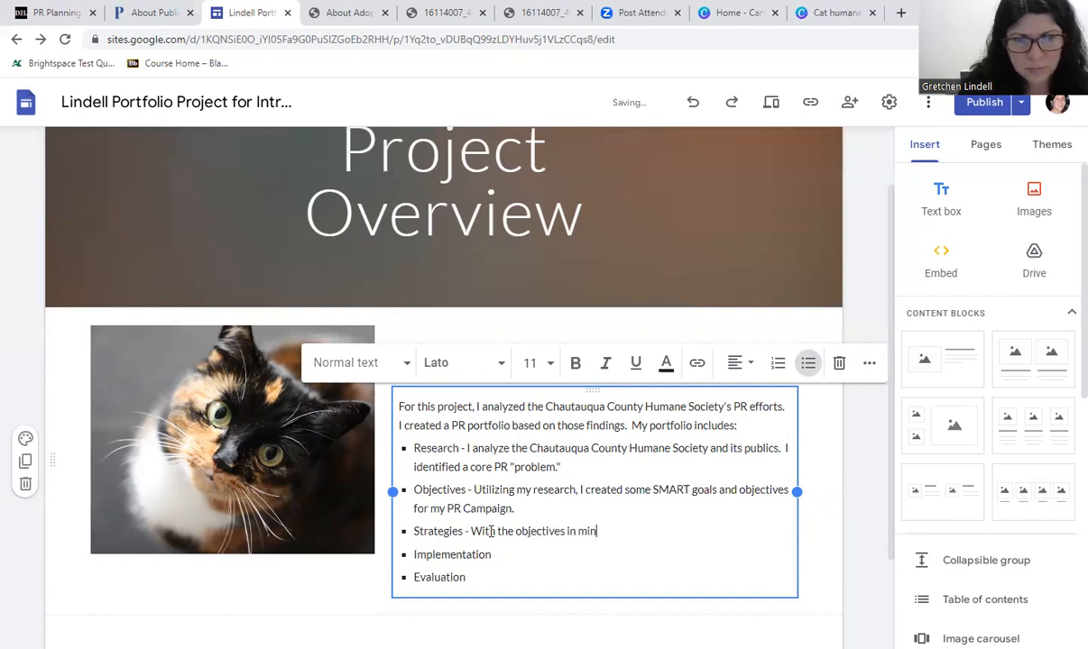
{"action": "type", "text": "d"}
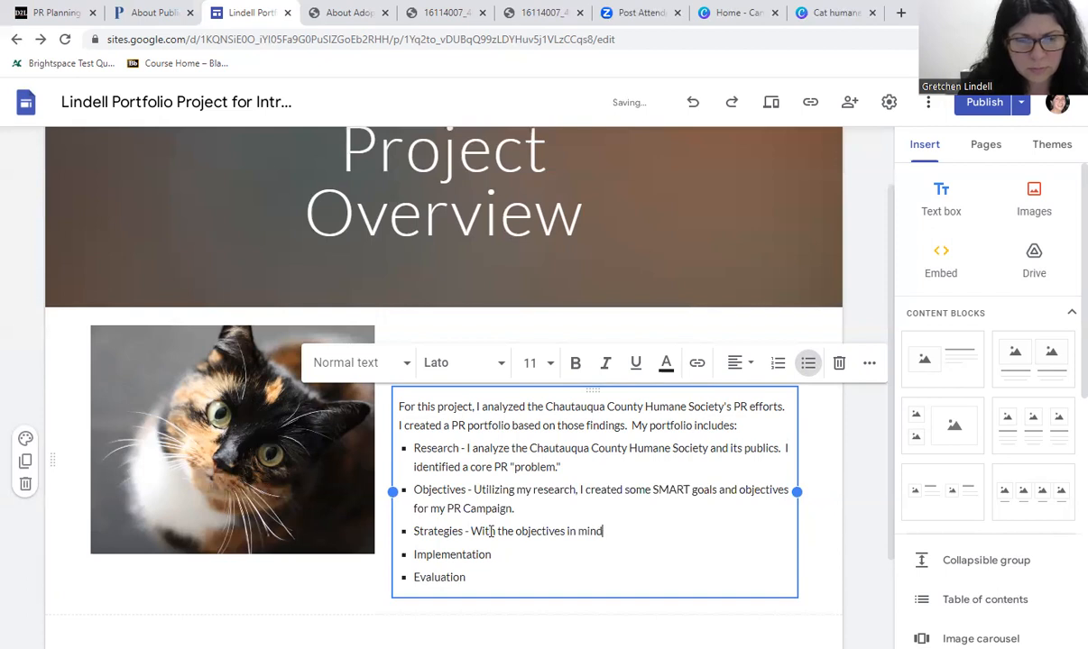
{"action": "type", "text": ", I crea"}
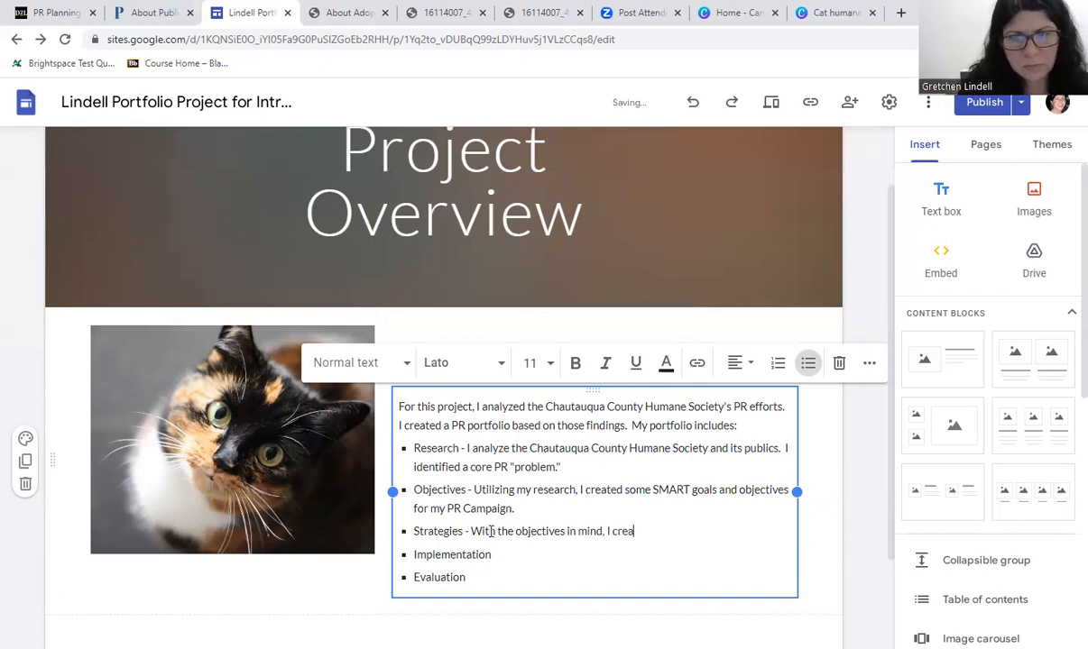
{"action": "type", "text": "te"}
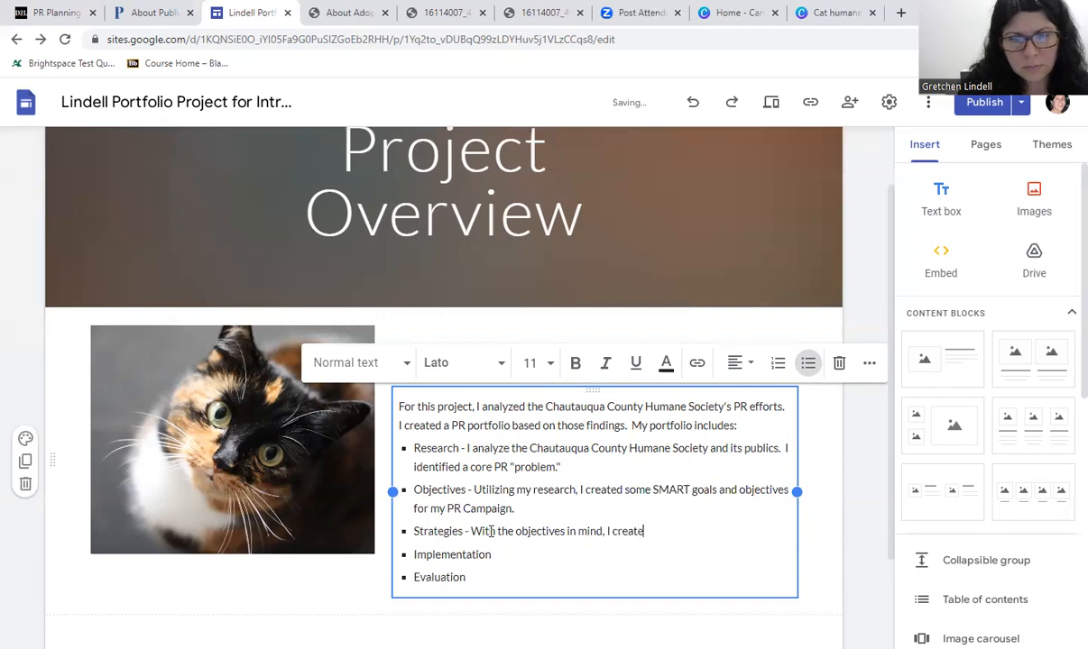
{"action": "type", "text": "d some"}
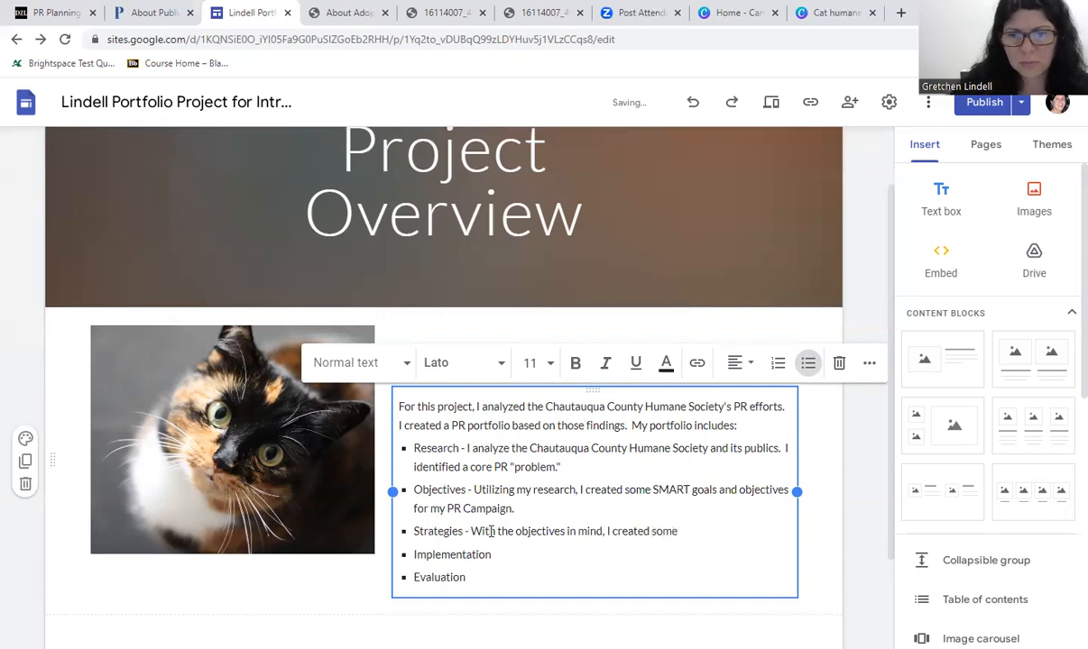
- Continue the Strategies description with "strategies for connecting with key audiences"
{"action": "scroll", "coordinate": [492, 531], "scroll_direction": "down", "scroll_amount": 2}
{"action": "type", "text": "strategies for"}
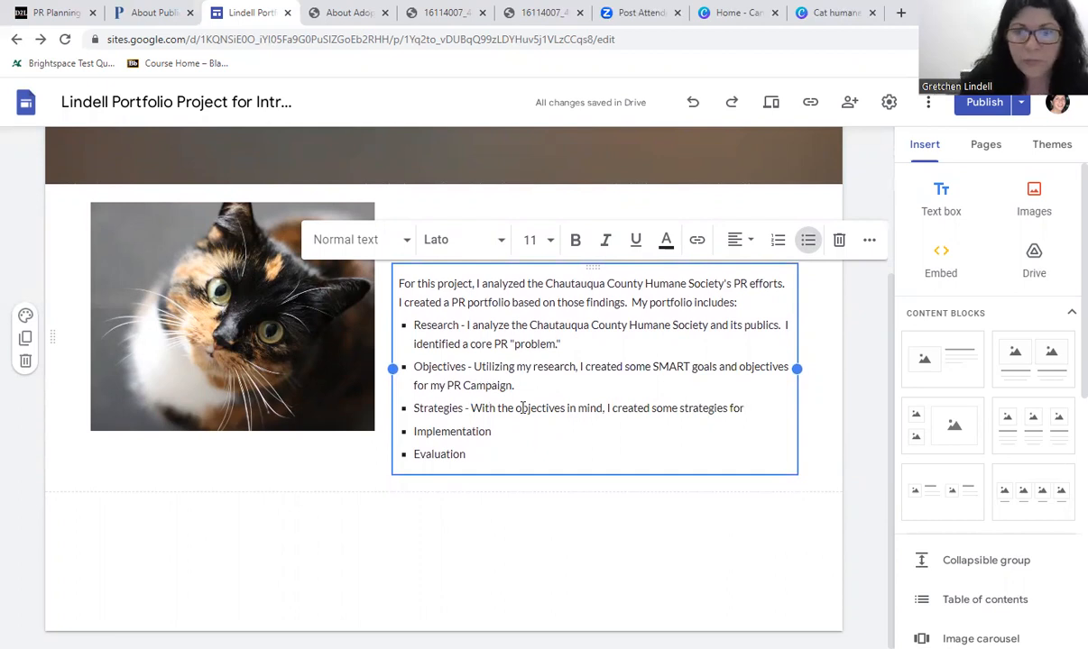
{"action": "type", "text": "con"}
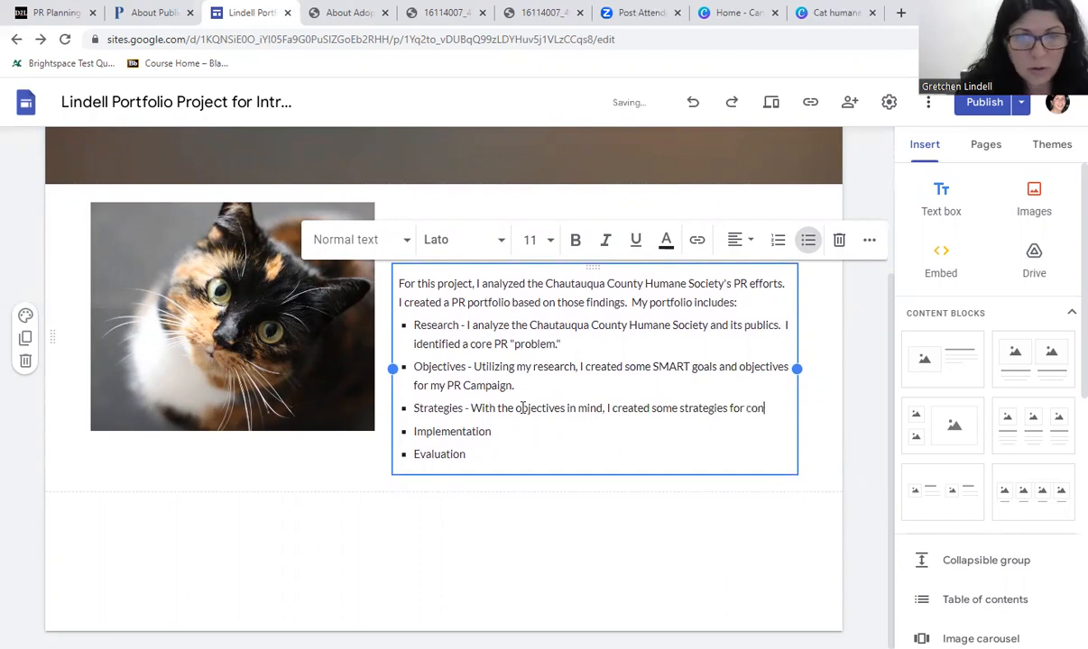
{"action": "type", "text": "necting wit"}
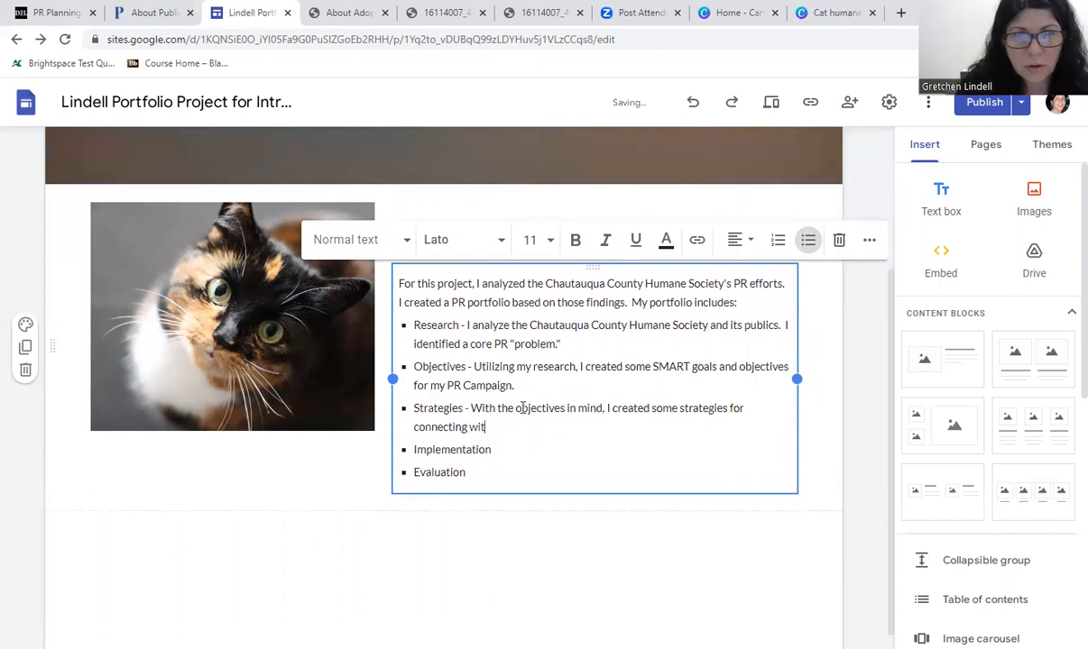
{"action": "type", "text": "h key audiences"}
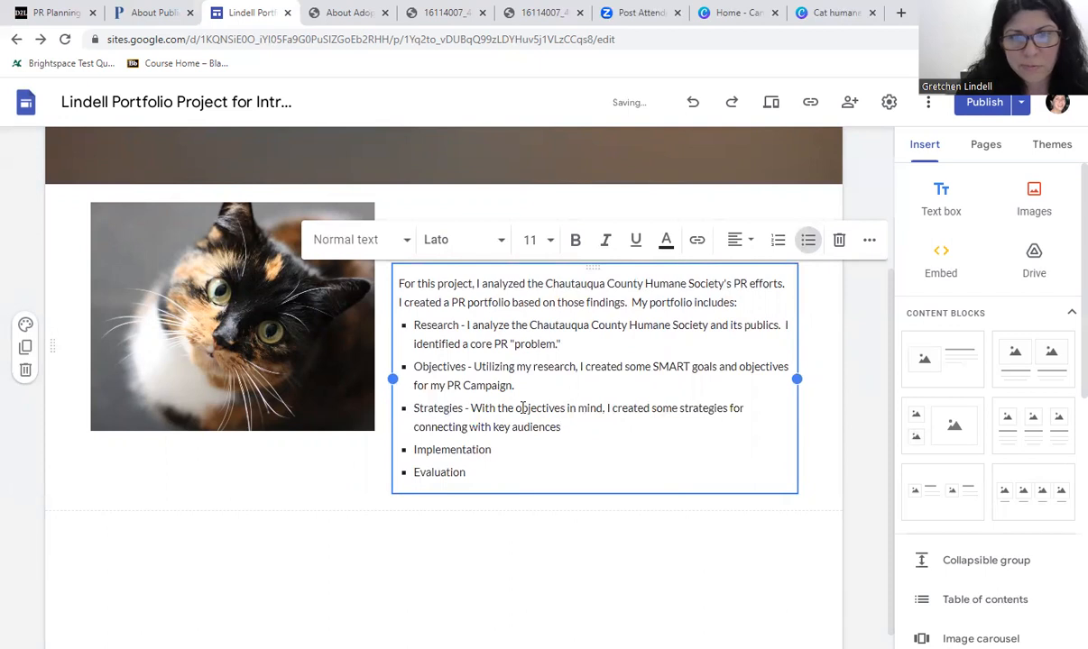
- Finish the Strategies description with "to overcome the PR problem."
{"action": "type", "text": " and"}
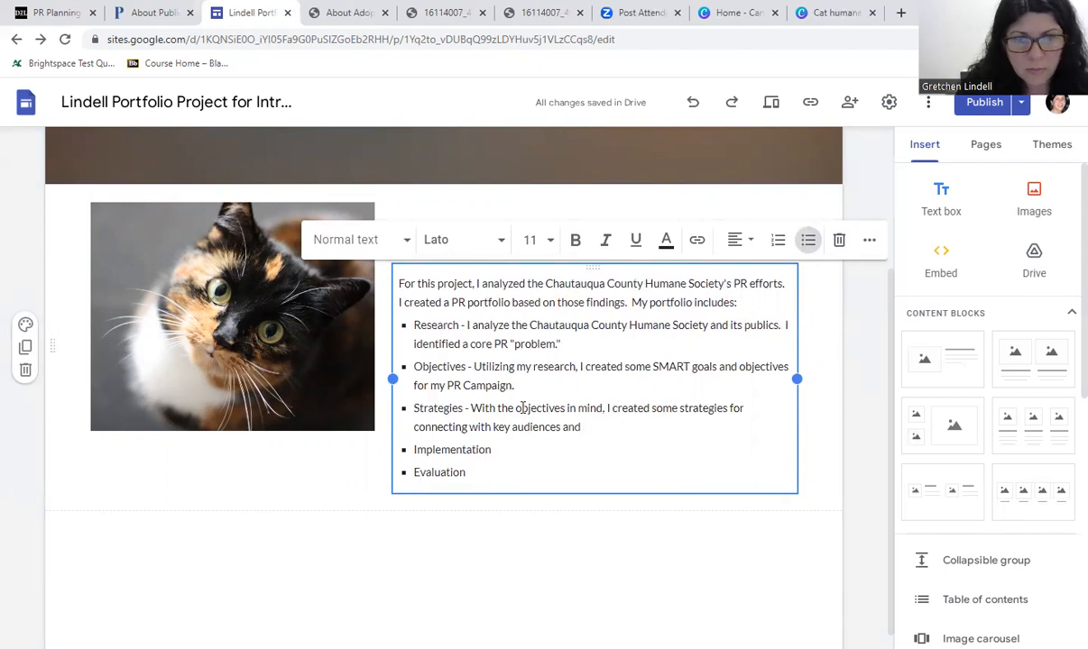
{"action": "key", "text": "BackSpace"}
{"action": "key", "text": "BackSpace"}
{"action": "key", "text": "BackSpace"}
{"action": "key", "text": "BackSpace"}
{"action": "type", "text": "to"}
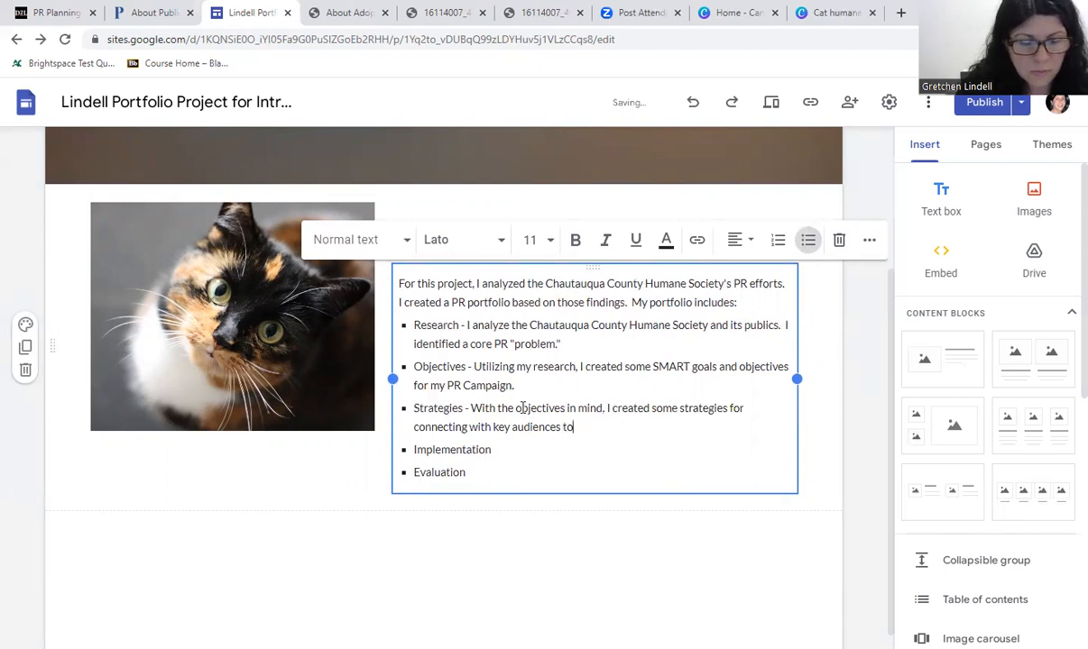
{"action": "type", "text": " overcome"}
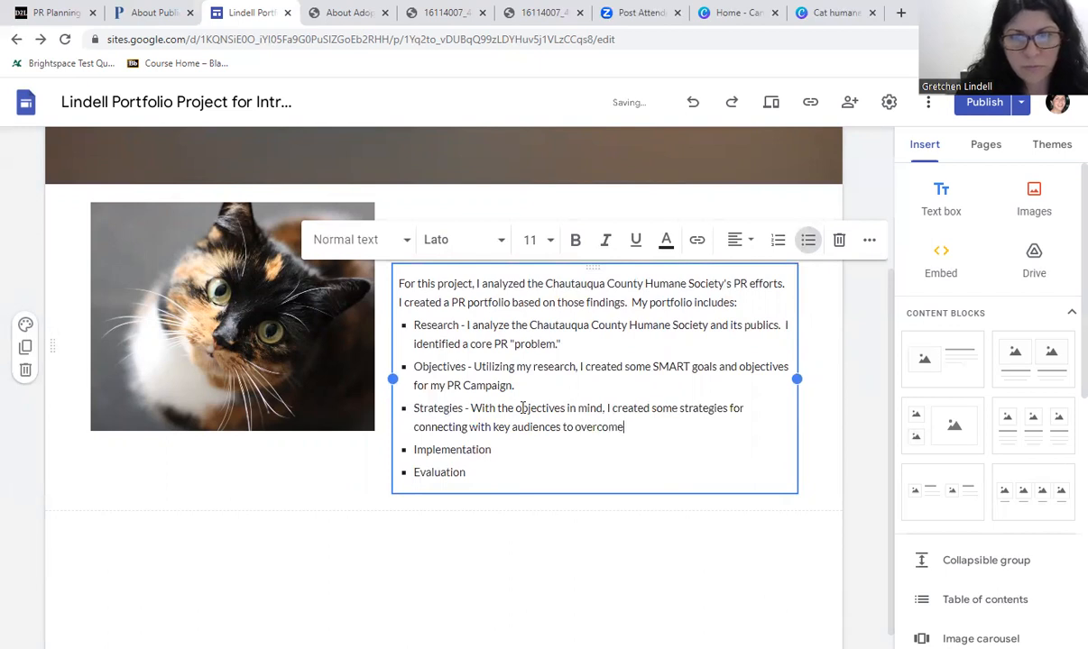
{"action": "type", "text": " the PR pr"}
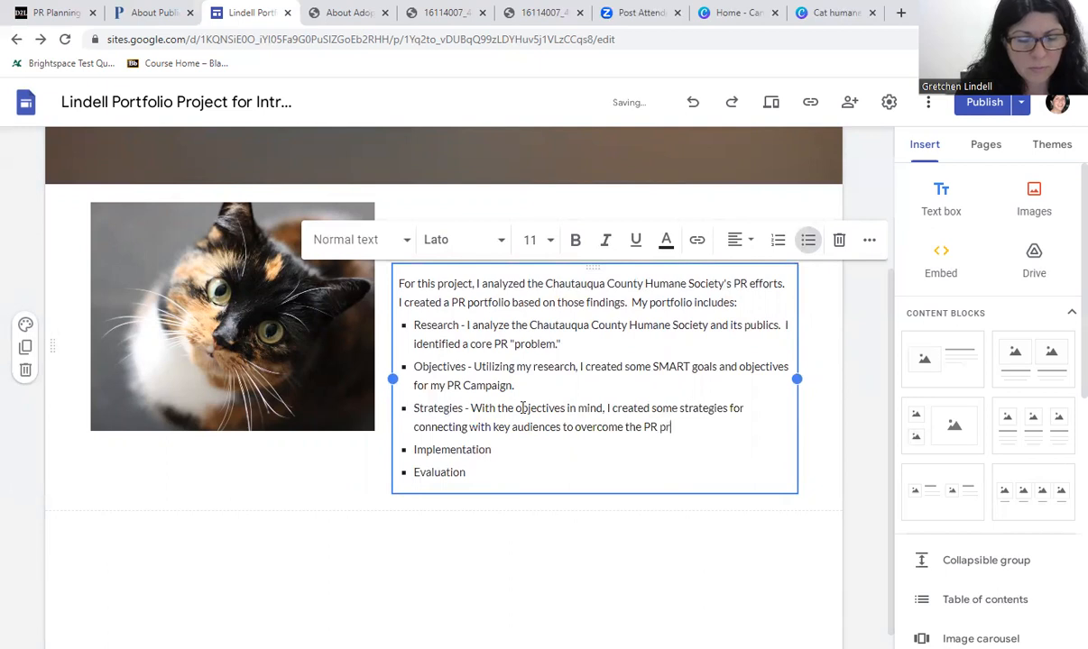
{"action": "type", "text": "oblem."}
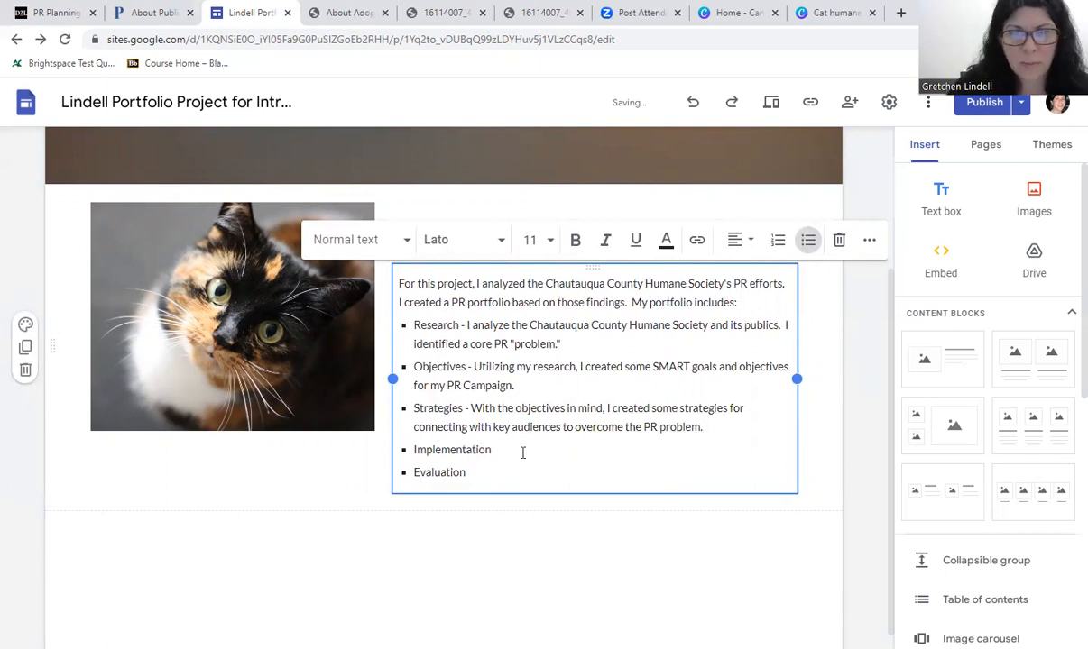
- Describe the Implementation bullet after a dash with "Utilizing the defined strategies, I developed some tactics, including"
{"action": "type", "text": " - "}
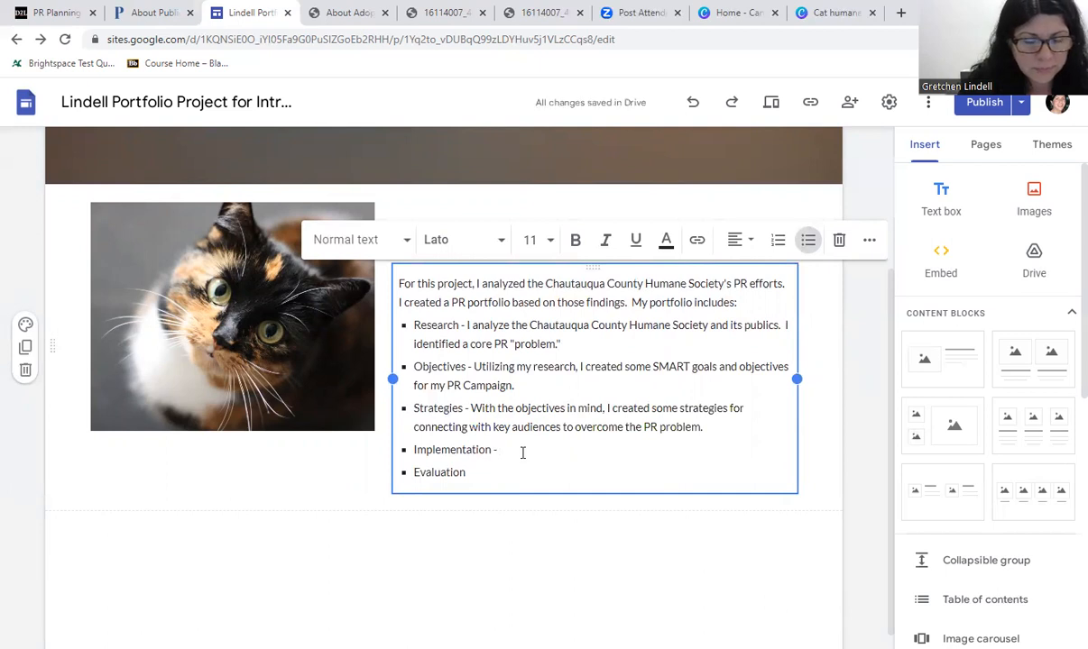
{"action": "type", "text": "Utiliz"}
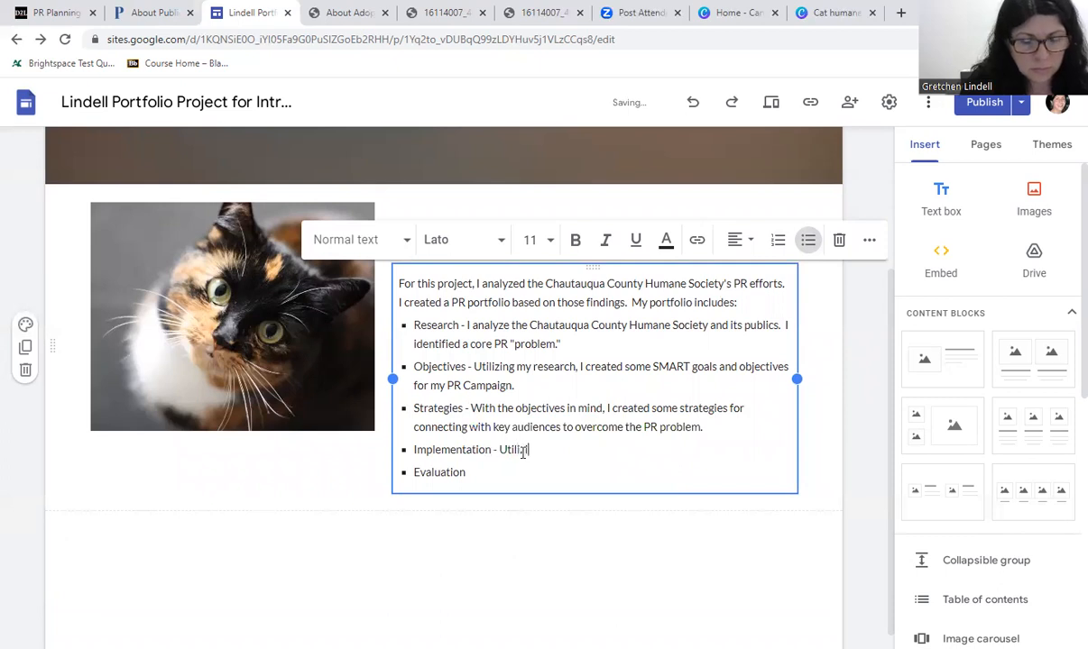
{"action": "type", "text": "ing the de"}
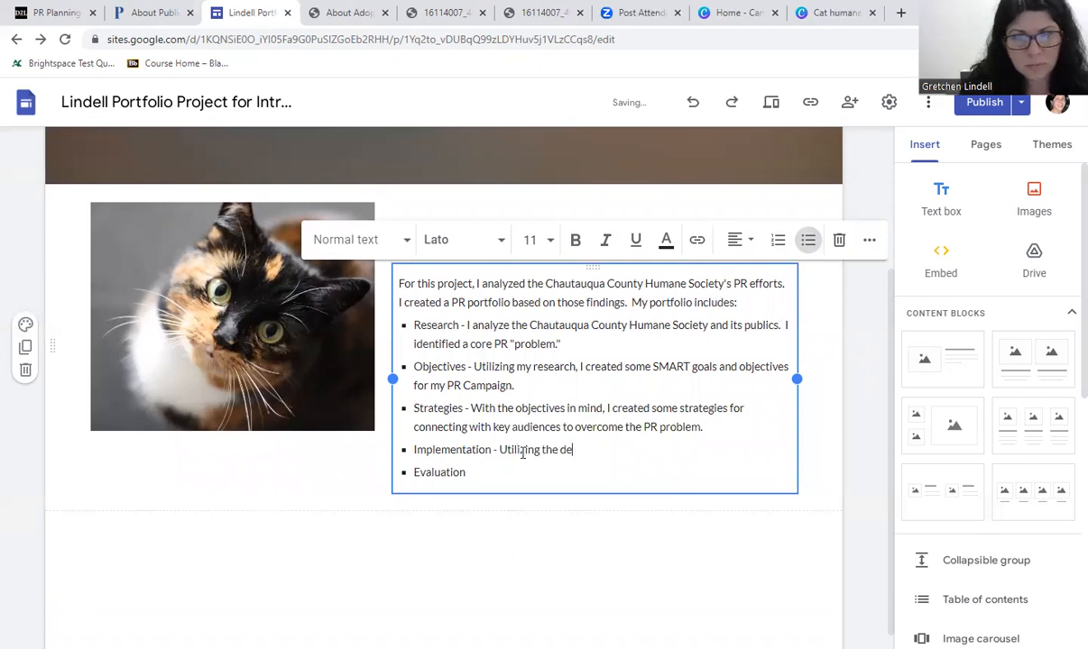
{"action": "type", "text": "fined s"}
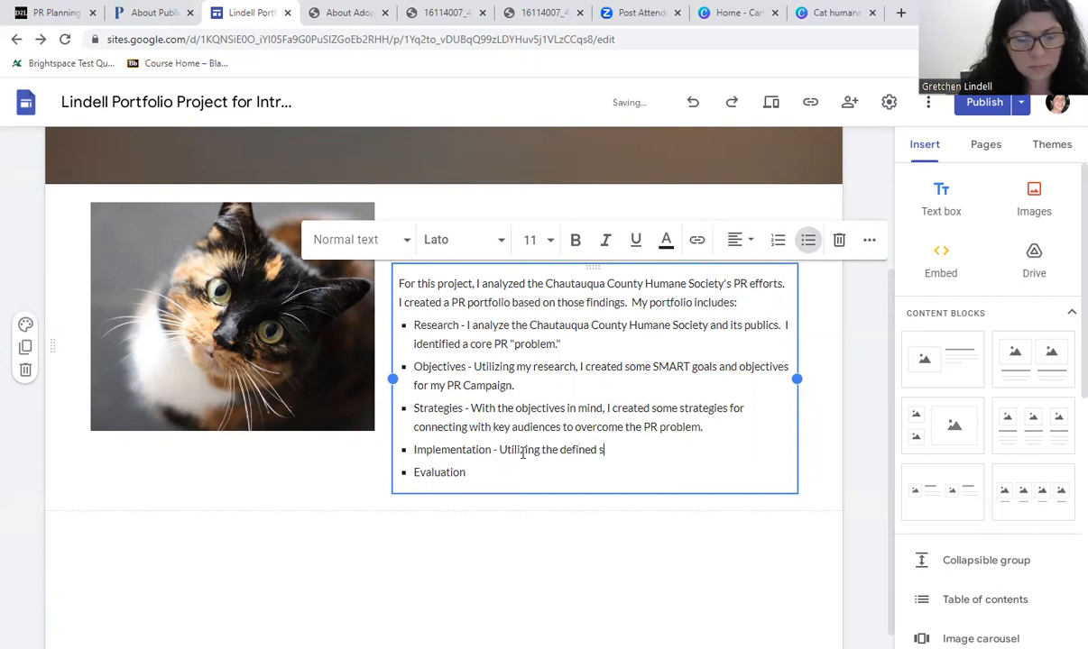
{"action": "type", "text": "tratef"}
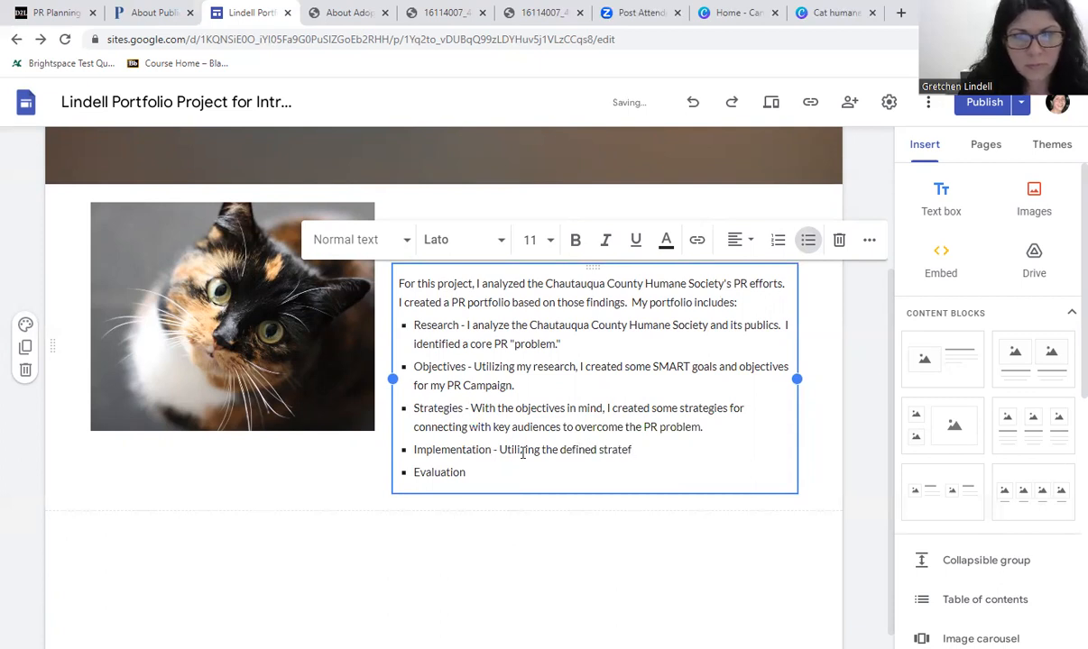
{"action": "key", "text": "BackSpace"}
{"action": "type", "text": "gies, I"}
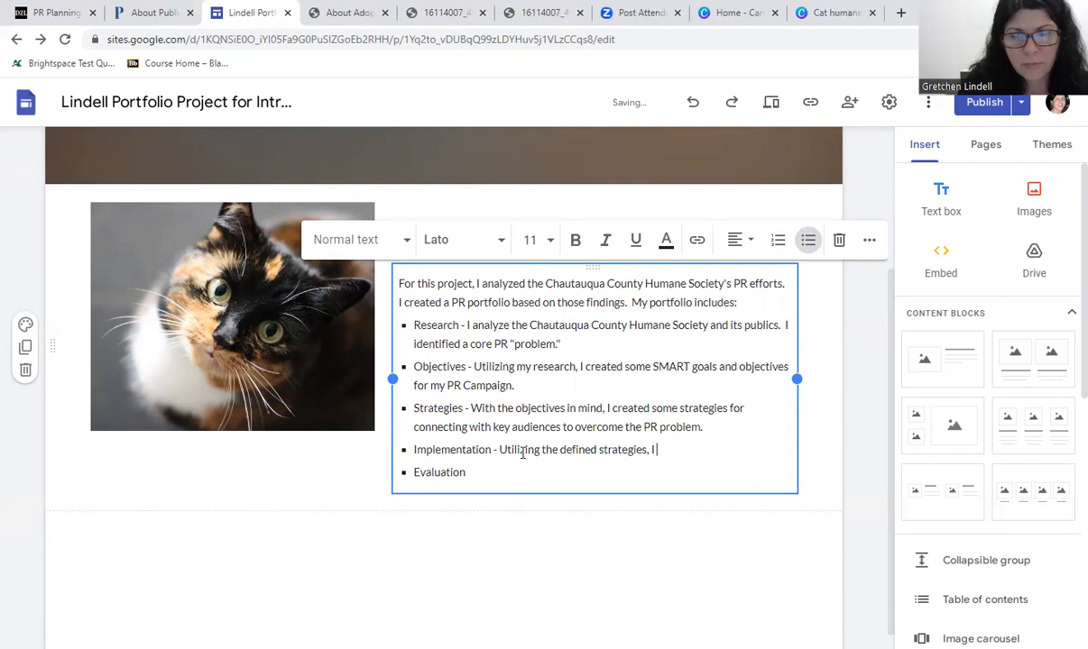
{"action": "type", "text": " develop"}
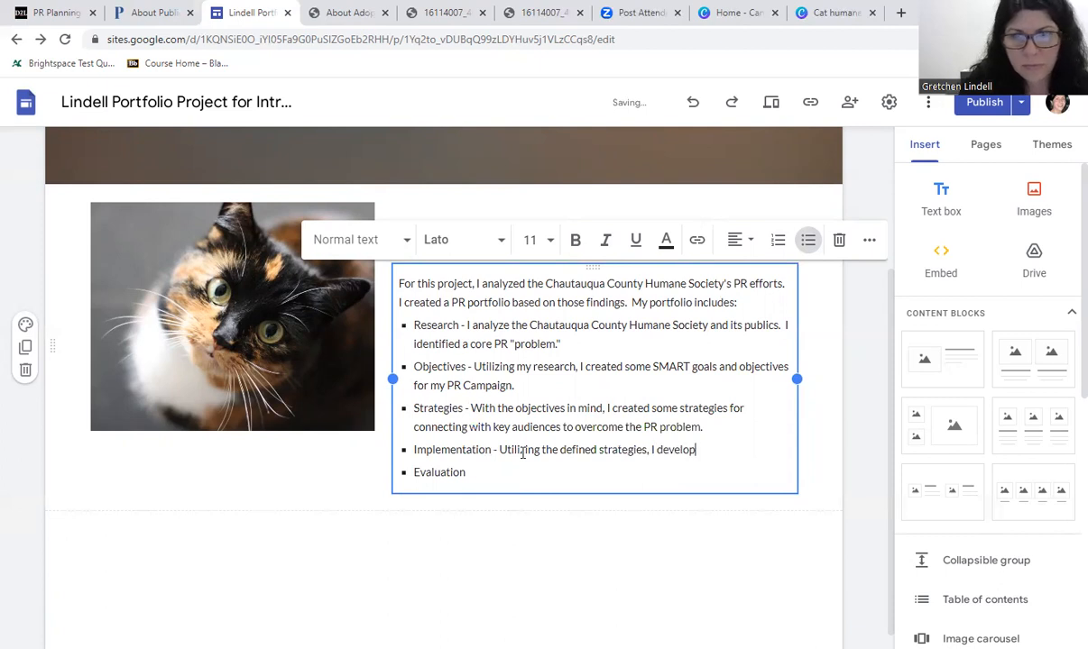
{"action": "type", "text": "ed some "}
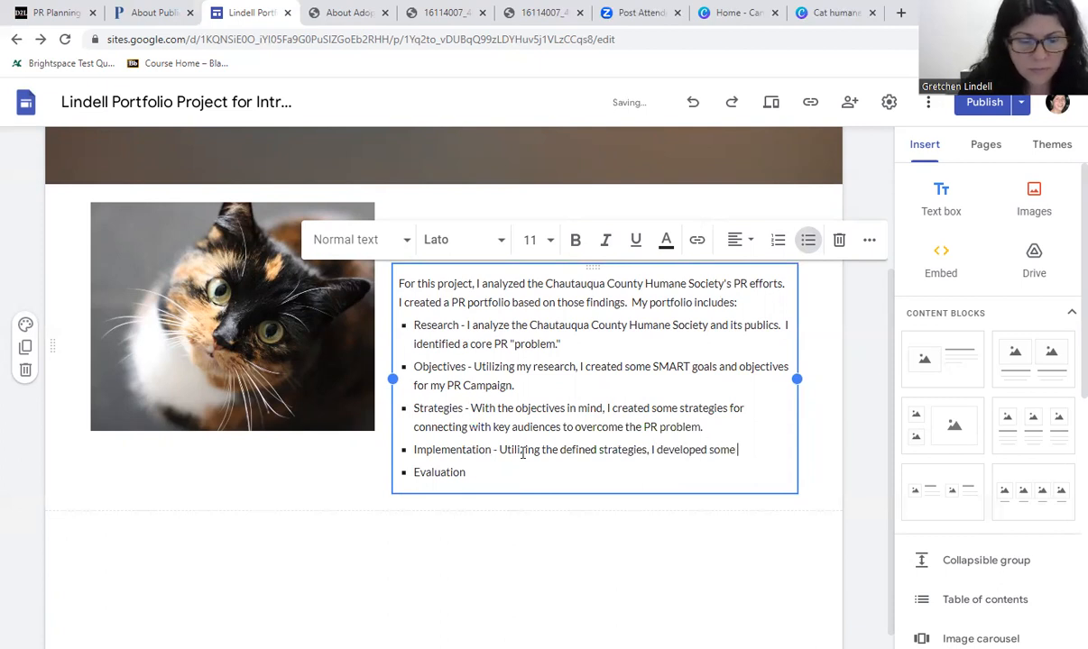
{"action": "type", "text": "tactics, "}
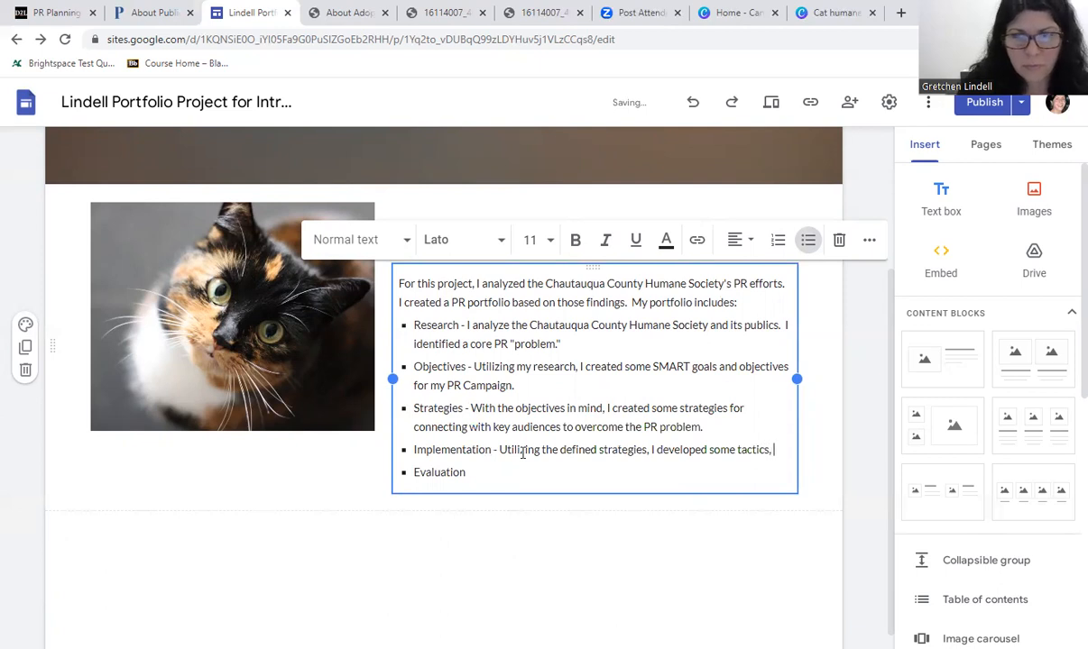
{"action": "type", "text": "including "}
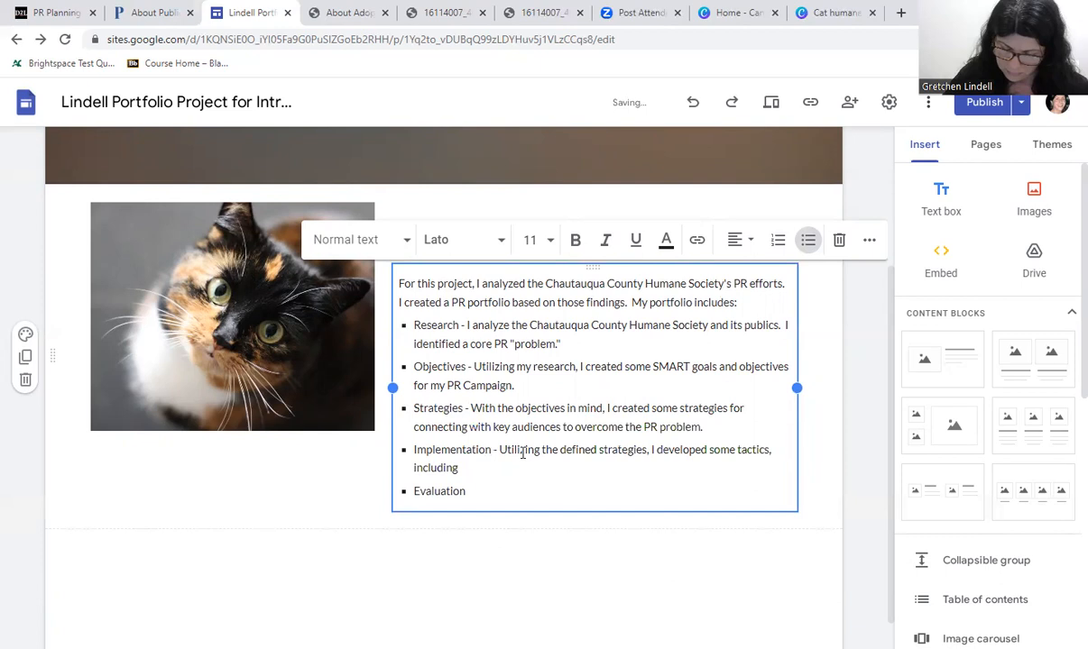
- End the Implementation description with a colon and start an indented sub-bullet beneath it
{"action": "type", "text": "A"}
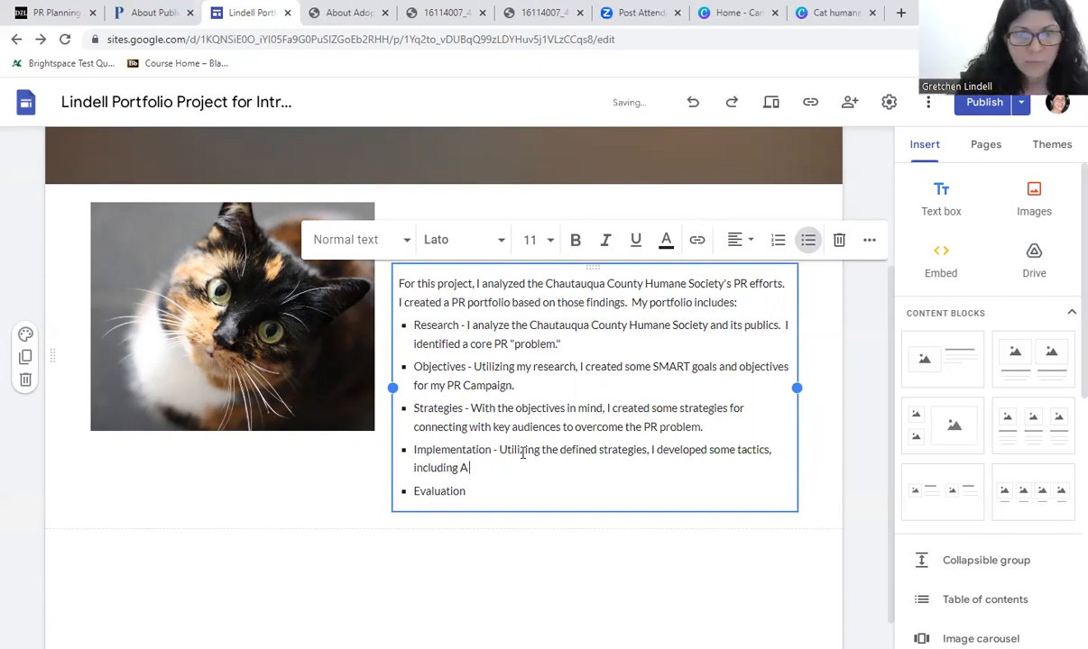
{"action": "type", "text": " Press"}
{"action": "key", "text": "BackSpace"}
{"action": "key", "text": "BackSpace"}
{"action": "key", "text": "BackSpace"}
{"action": "key", "text": "BackSpace"}
{"action": "key", "text": "BackSpace"}
{"action": "key", "text": "BackSpace"}
{"action": "key", "text": "BackSpace"}
{"action": "key", "text": "BackSpace"}
{"action": "type", "text": ":"}
{"action": "key", "text": "Return"}
{"action": "key", "text": "Tab"}
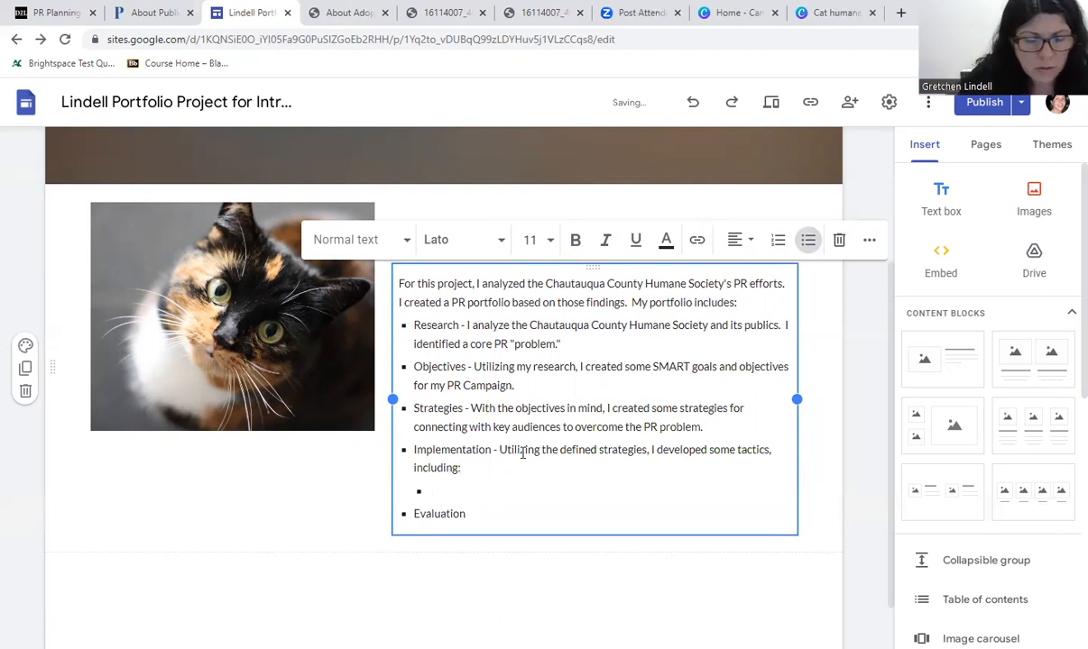
- List the tactics as sub-bullets under Implementation: "A Press Release", "Social Media Posts", "An Event" and "An E-mail to Subscribers"
{"action": "type", "text": "A Press rel"}
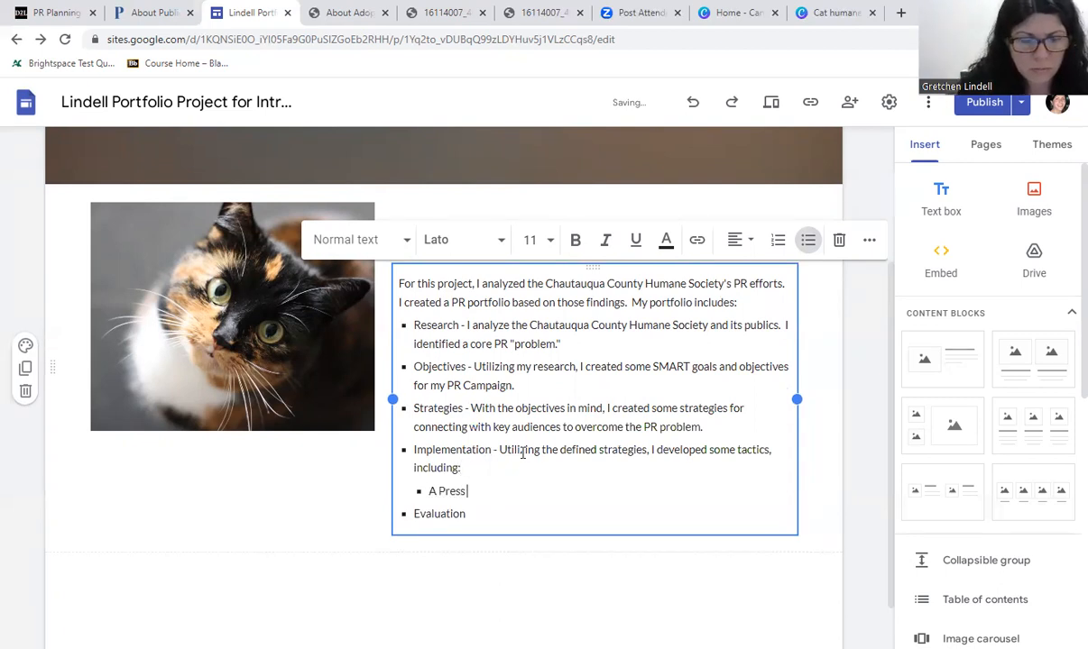
{"action": "key", "text": "BackSpace"}
{"action": "key", "text": "BackSpace"}
{"action": "key", "text": "BackSpace"}
{"action": "type", "text": "Re"}
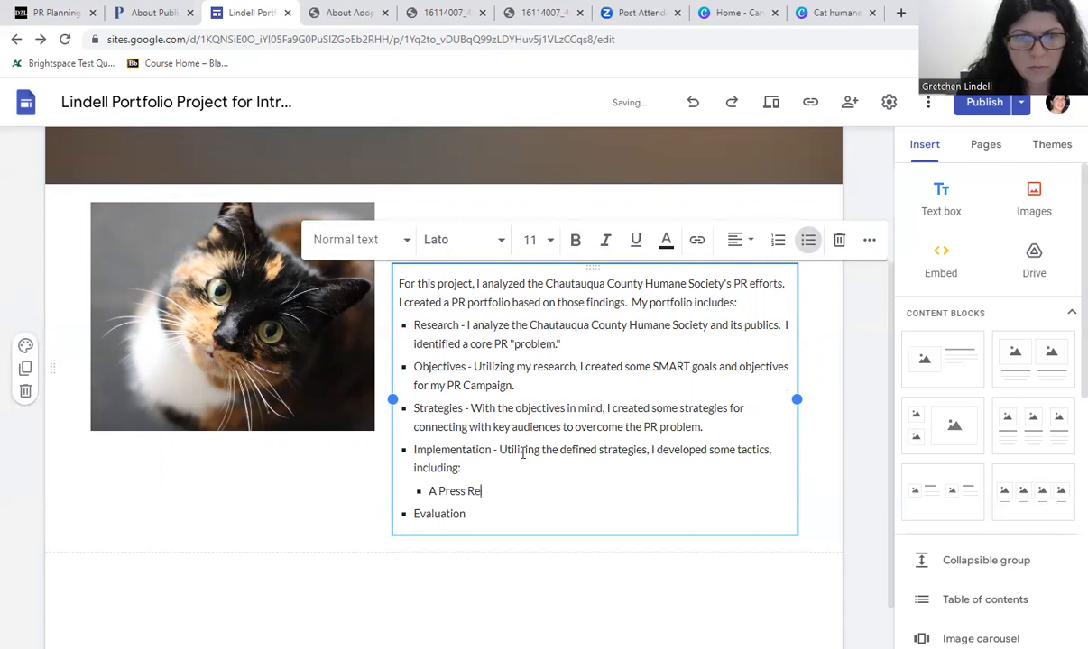
{"action": "type", "text": "lease"}
{"action": "key", "text": "Return"}
{"action": "type", "text": "Social Media Posts"}
{"action": "key", "text": "Return"}
{"action": "type", "text": "An Event"}
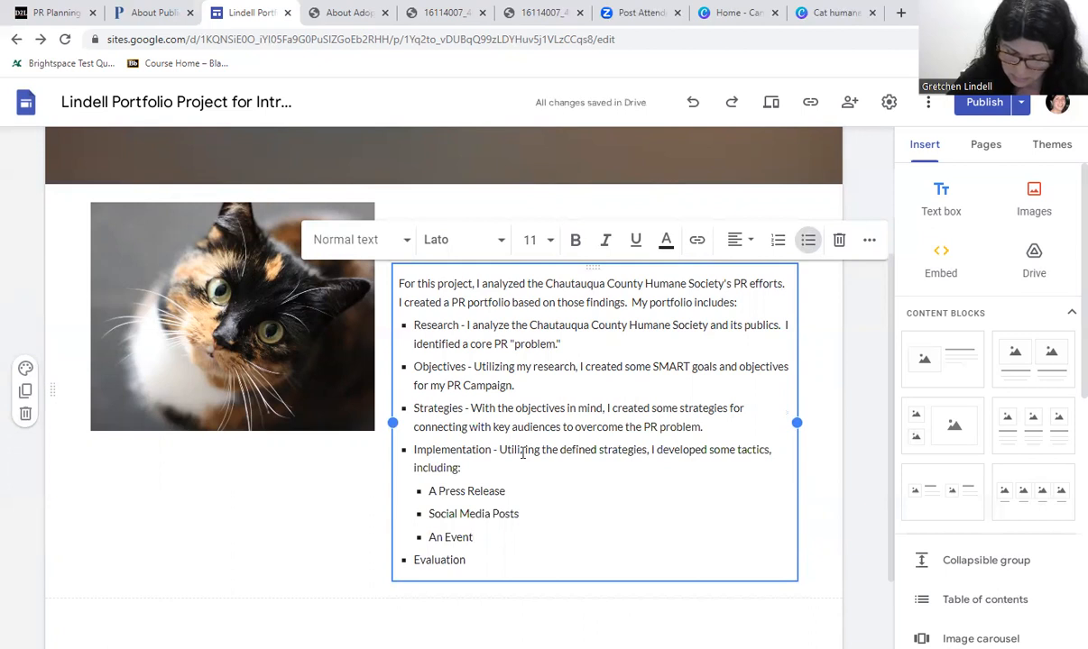
{"action": "key", "text": "Return"}
{"action": "type", "text": "An E-mail to Subscribers"}
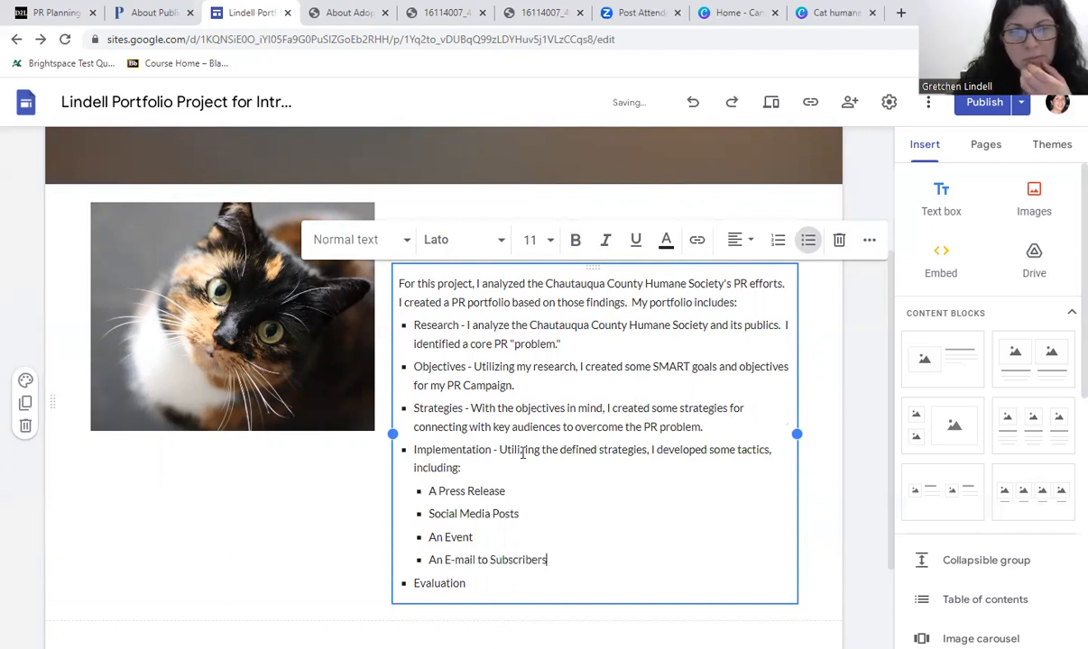
- Describe the Evaluation bullet after a dash with "Finally, I evaluated the success and failures of my PR Campaign."
{"action": "left_click", "coordinate": [472, 582]}
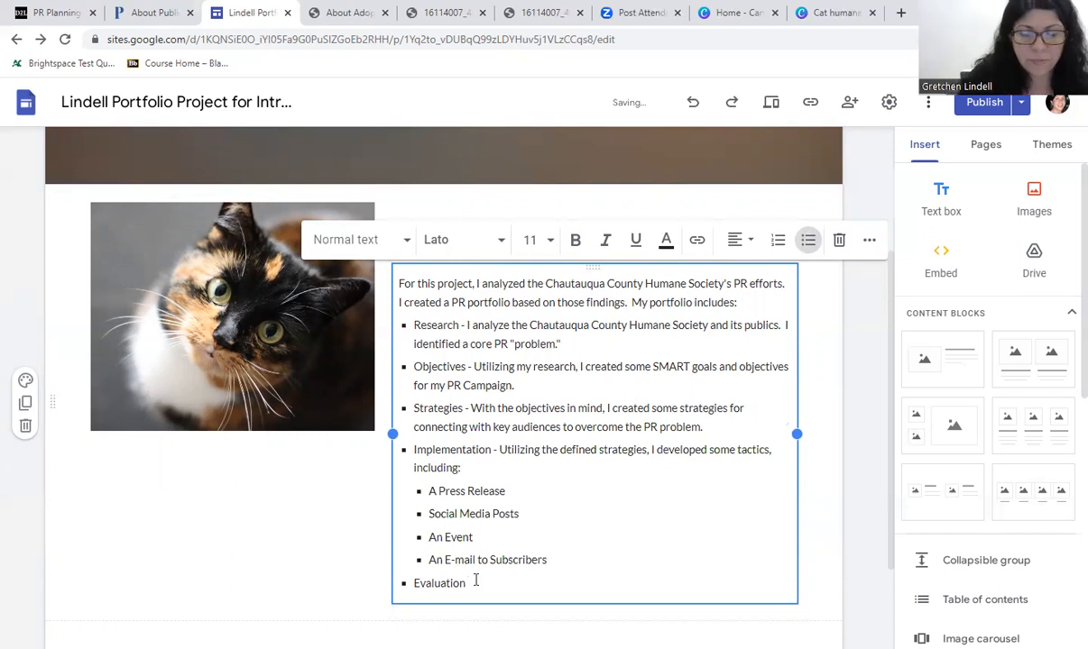
{"action": "type", "text": "Finally, I"}
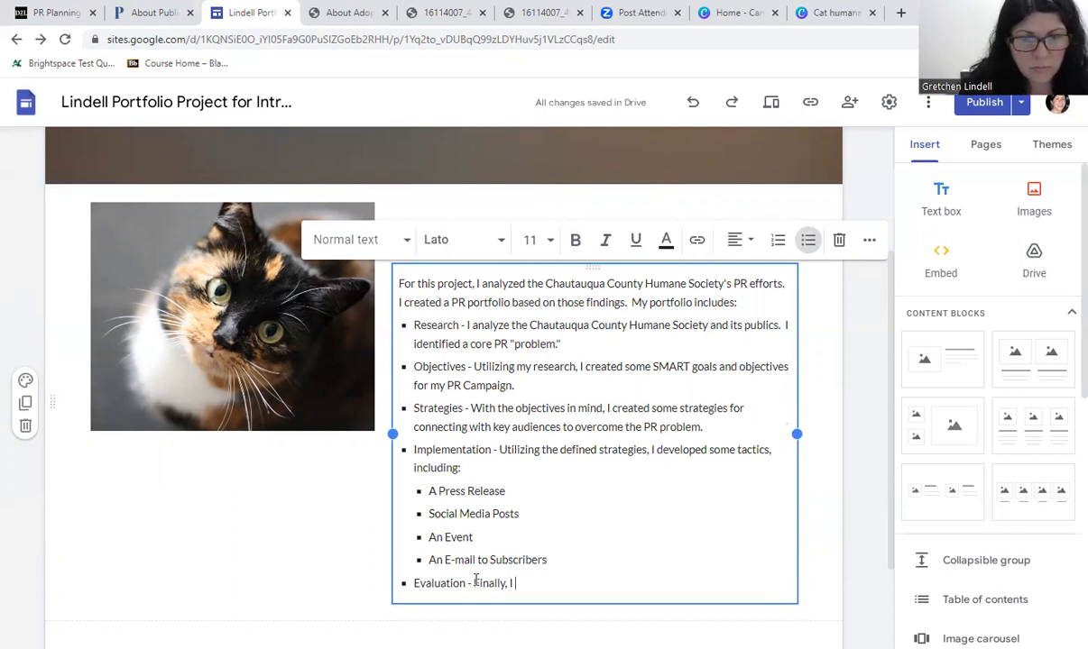
{"action": "type", "text": "evaluated the success and "}
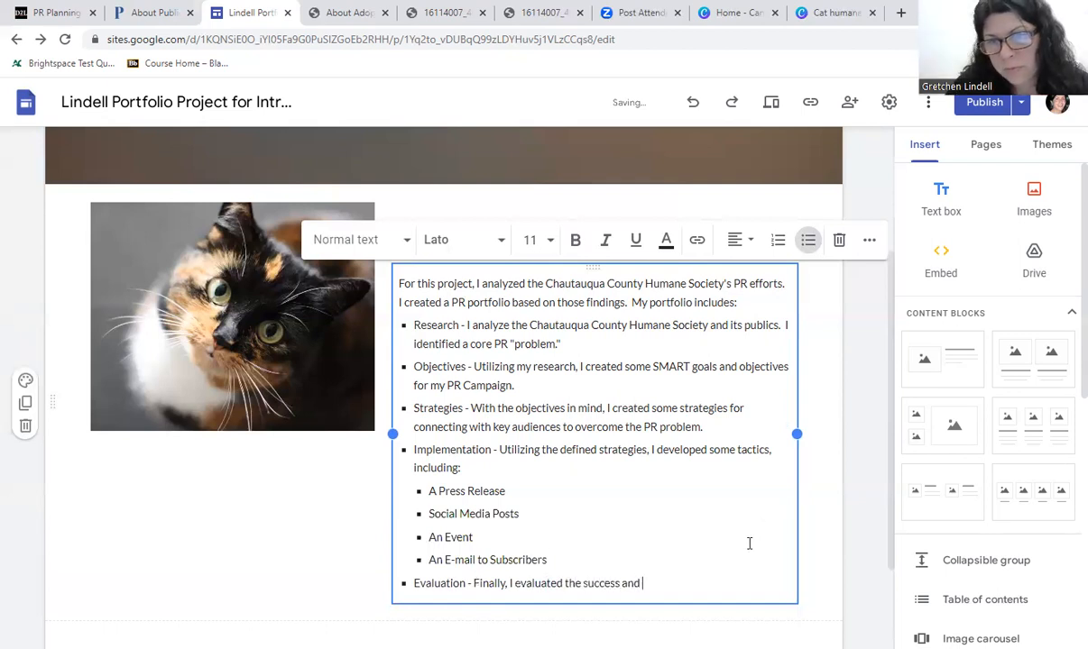
{"action": "type", "text": "fa"}
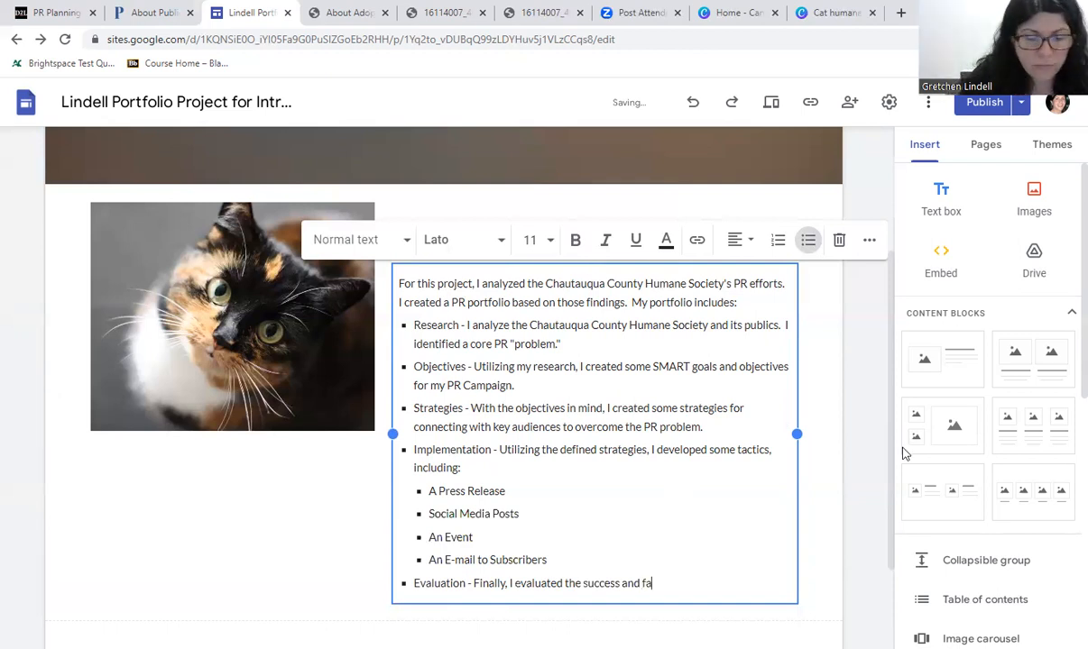
{"action": "type", "text": "ilures of my "}
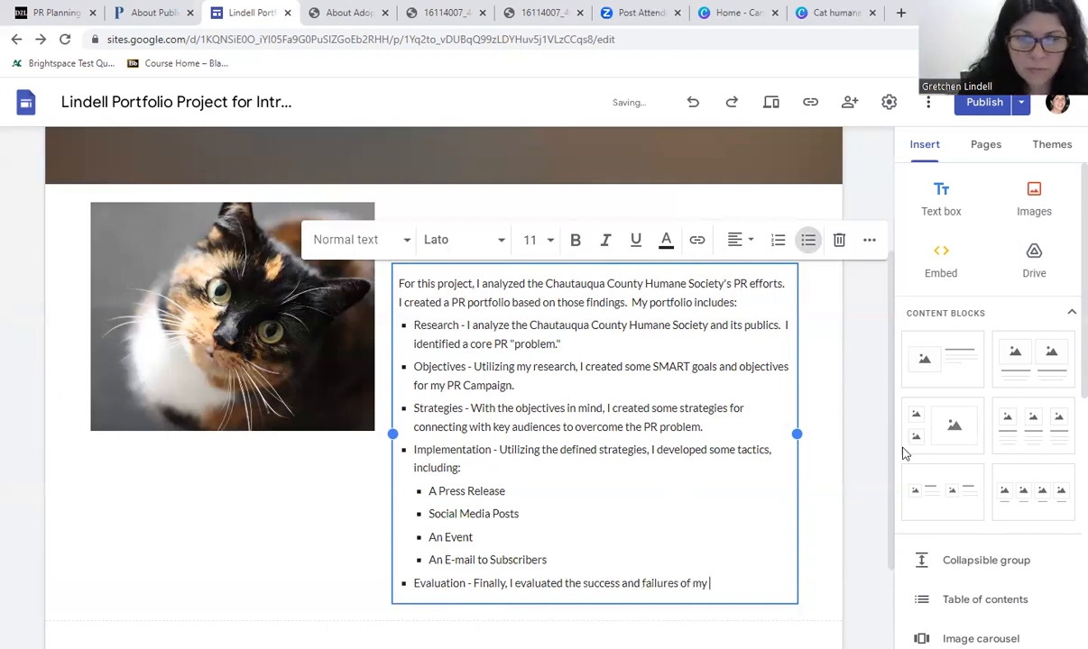
{"action": "type", "text": "PR Campa"}
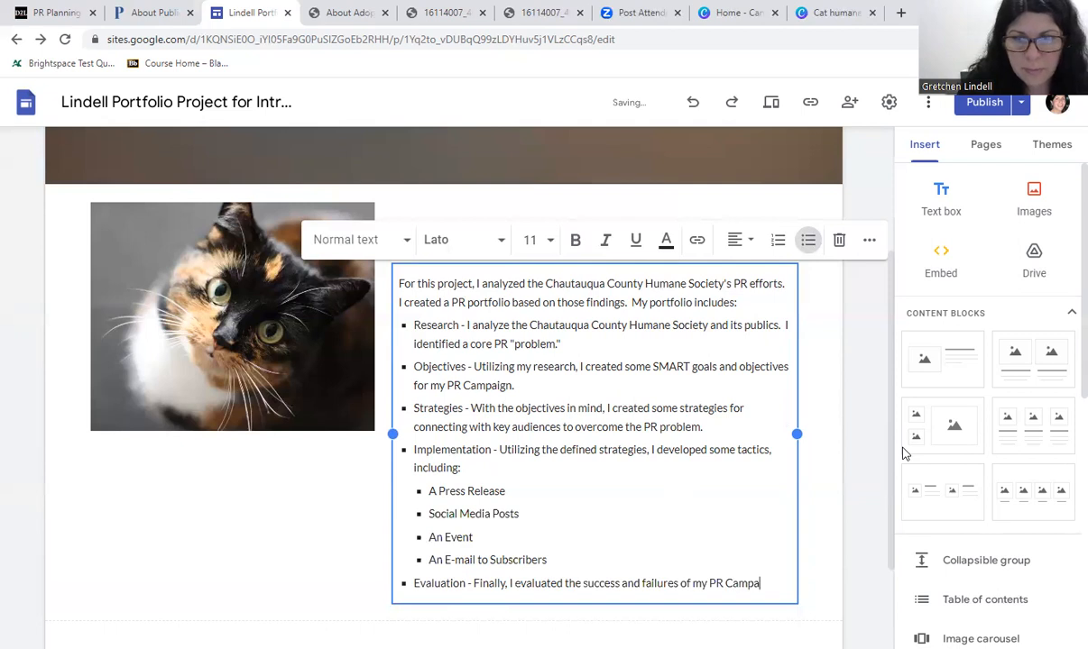
{"action": "type", "text": "ign."}
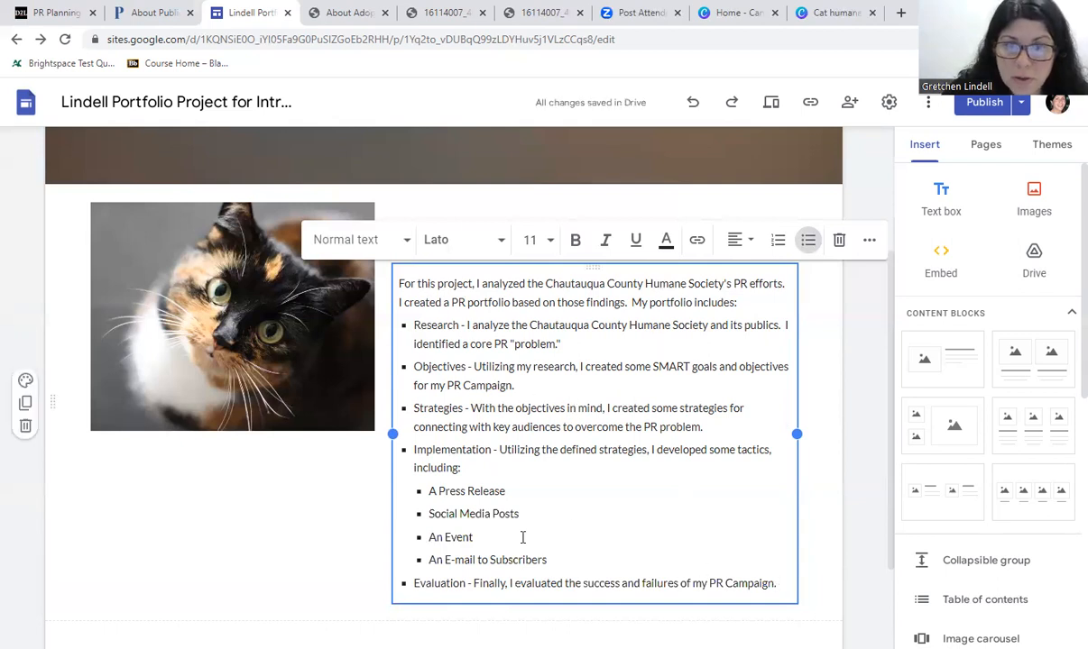
- Switch to the Brightspace course and examine the tactics requirements in the Portfolio Project module's overview page
{"action": "left_click_drag", "start_coordinate": [578, 558], "coordinate": [416, 487]}
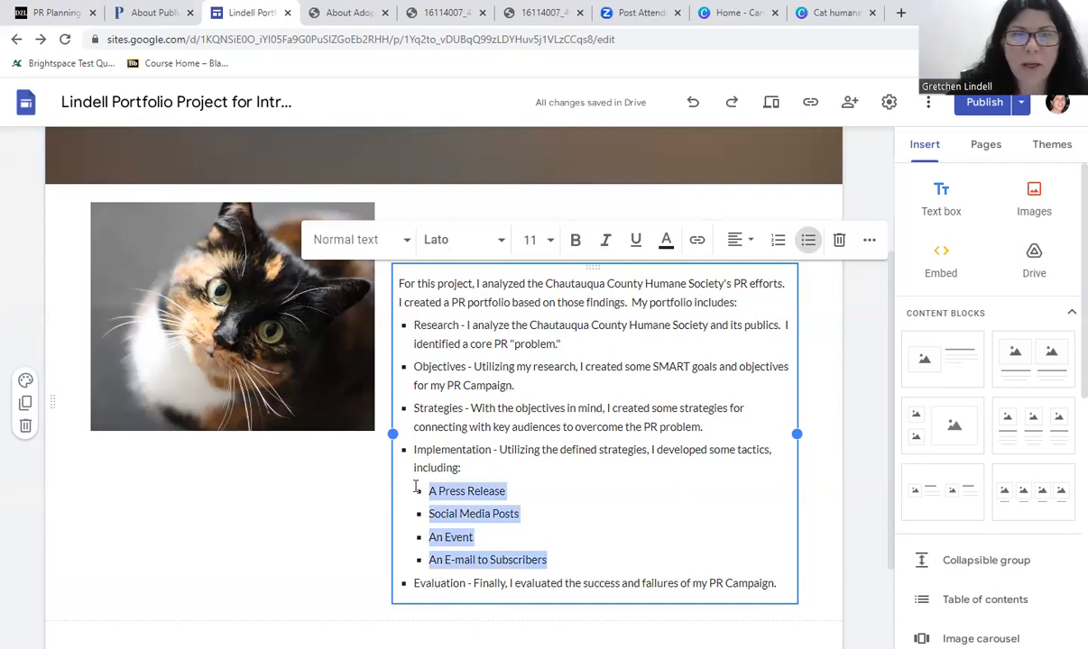
{"action": "left_click", "coordinate": [50, 12]}
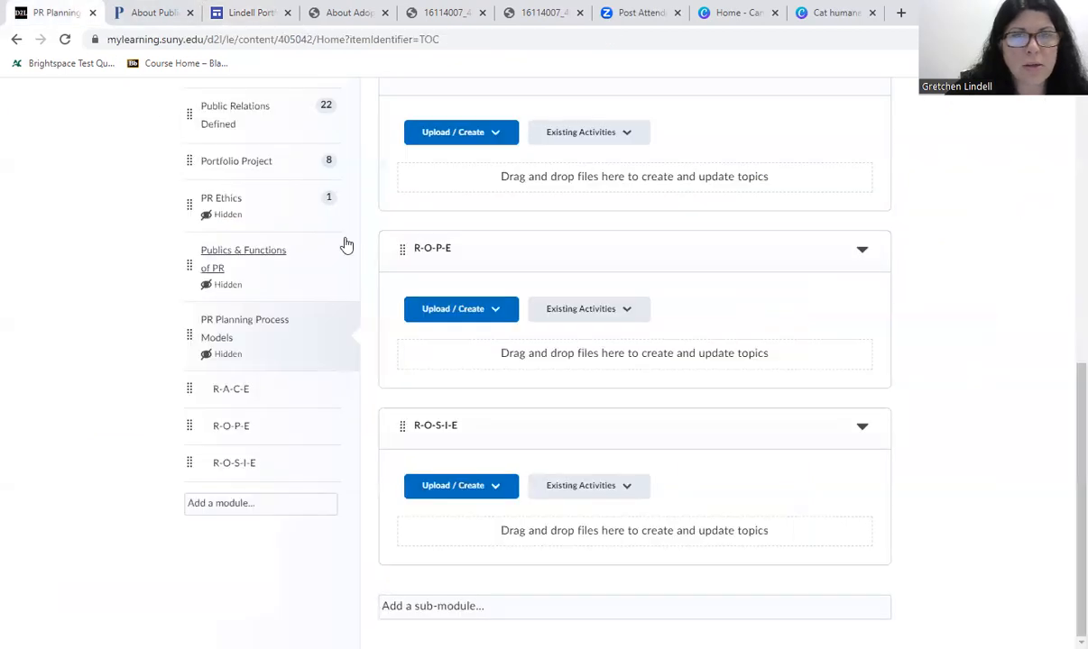
{"action": "scroll", "coordinate": [306, 297], "scroll_direction": "up", "scroll_amount": 6}
{"action": "scroll", "coordinate": [233, 508], "scroll_direction": "down", "scroll_amount": 1}
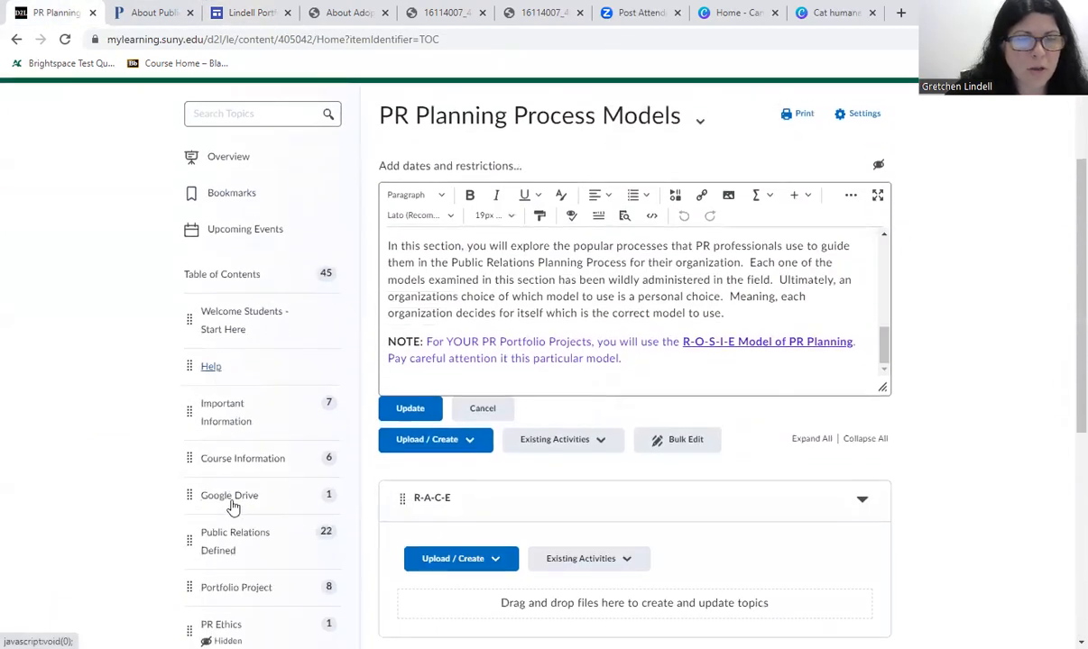
{"action": "scroll", "coordinate": [233, 508], "scroll_direction": "down", "scroll_amount": 3}
{"action": "left_click", "coordinate": [245, 355]}
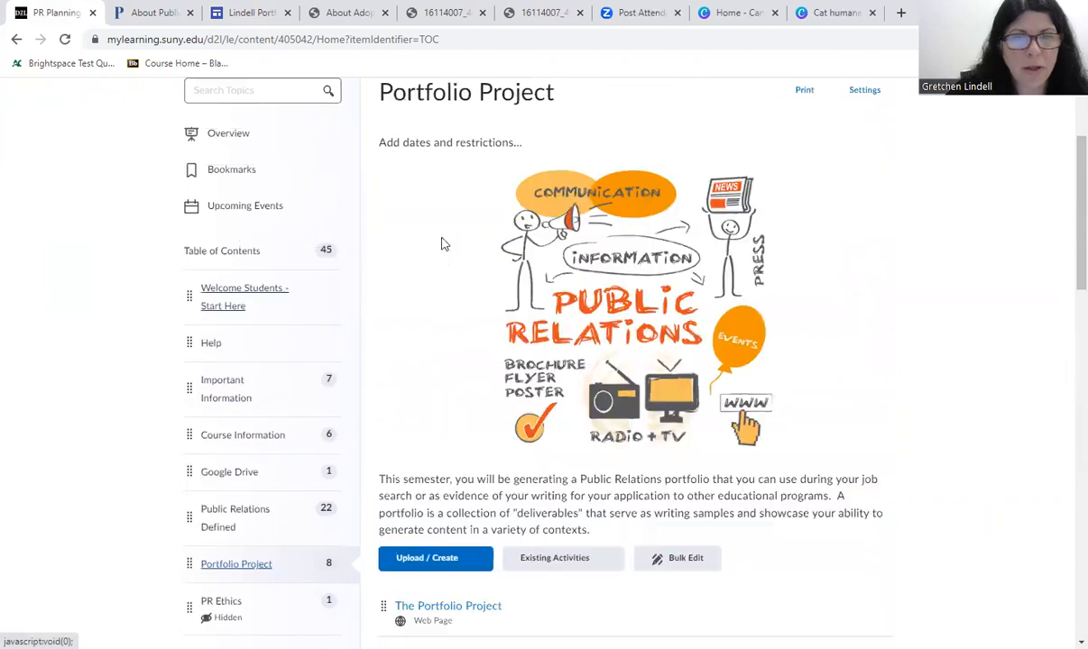
{"action": "scroll", "coordinate": [460, 350], "scroll_direction": "down", "scroll_amount": 3}
{"action": "left_click", "coordinate": [460, 350]}
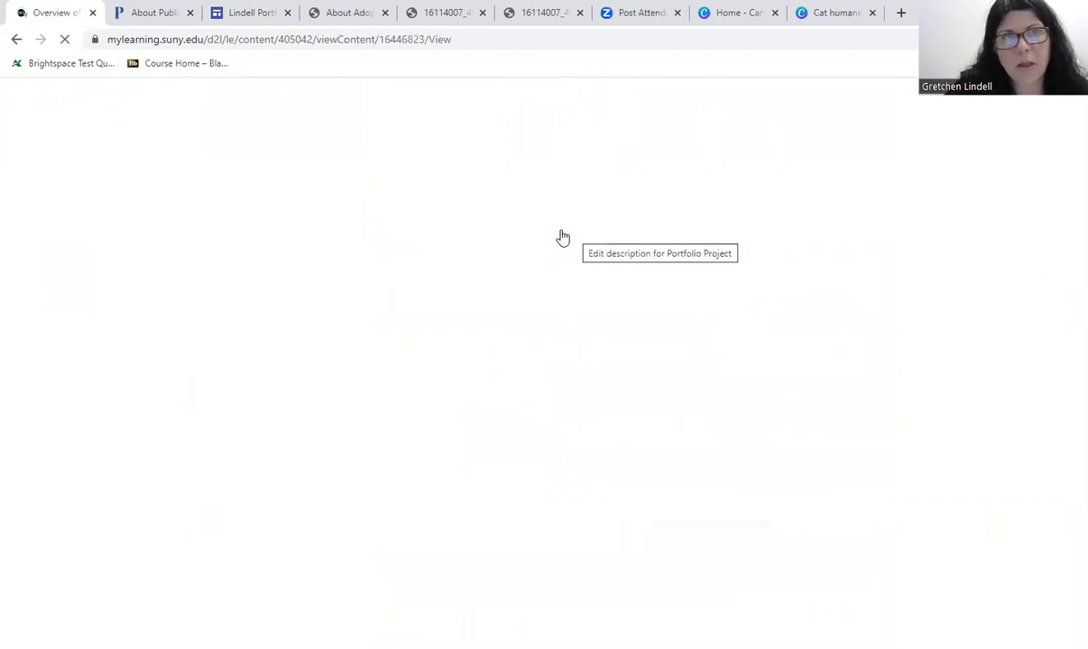
{"action": "scroll", "coordinate": [573, 303], "scroll_direction": "down", "scroll_amount": 4}
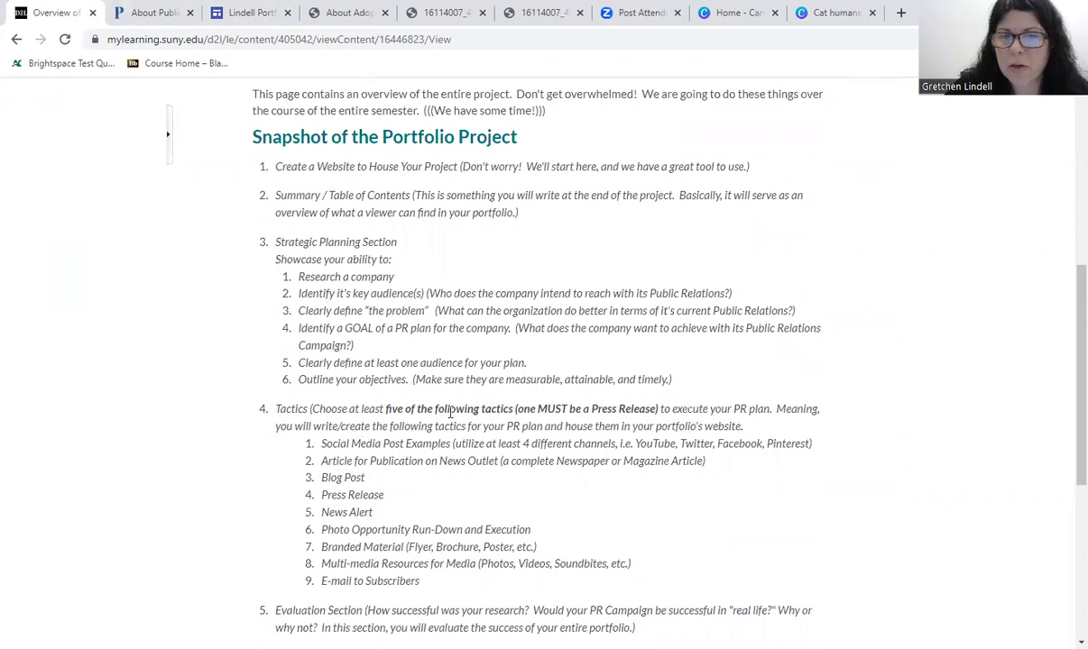
{"action": "left_click_drag", "start_coordinate": [515, 409], "coordinate": [812, 442]}
- Return to the Google Sites page and add a "Blog Post" sub-bullet at the end of the tactics list
{"action": "left_click", "coordinate": [242, 13]}
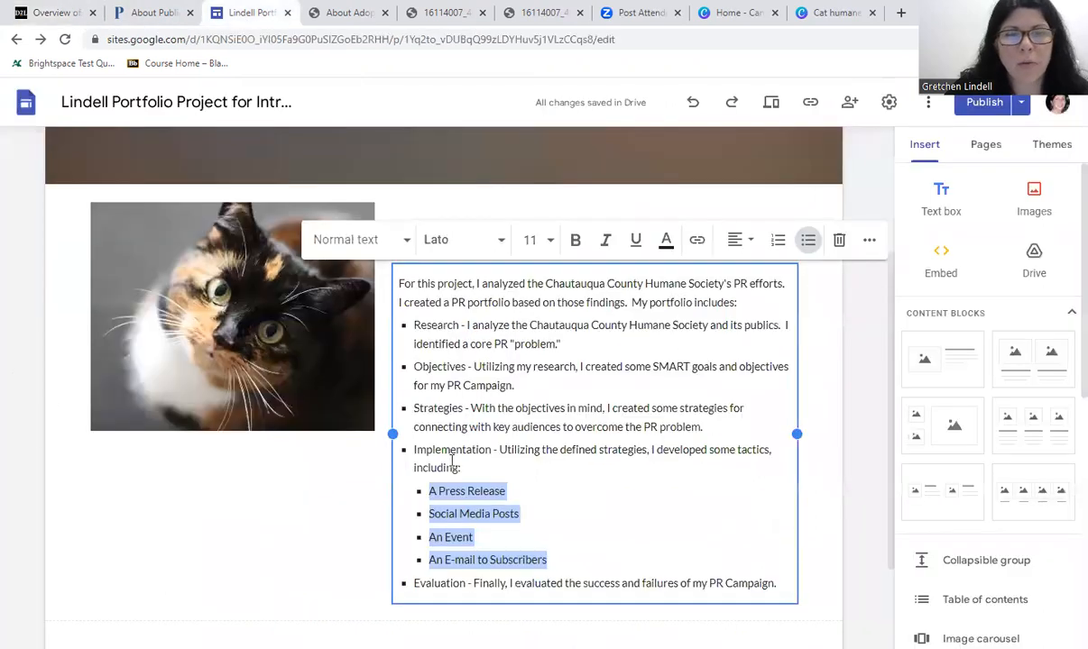
{"action": "left_click", "coordinate": [527, 494]}
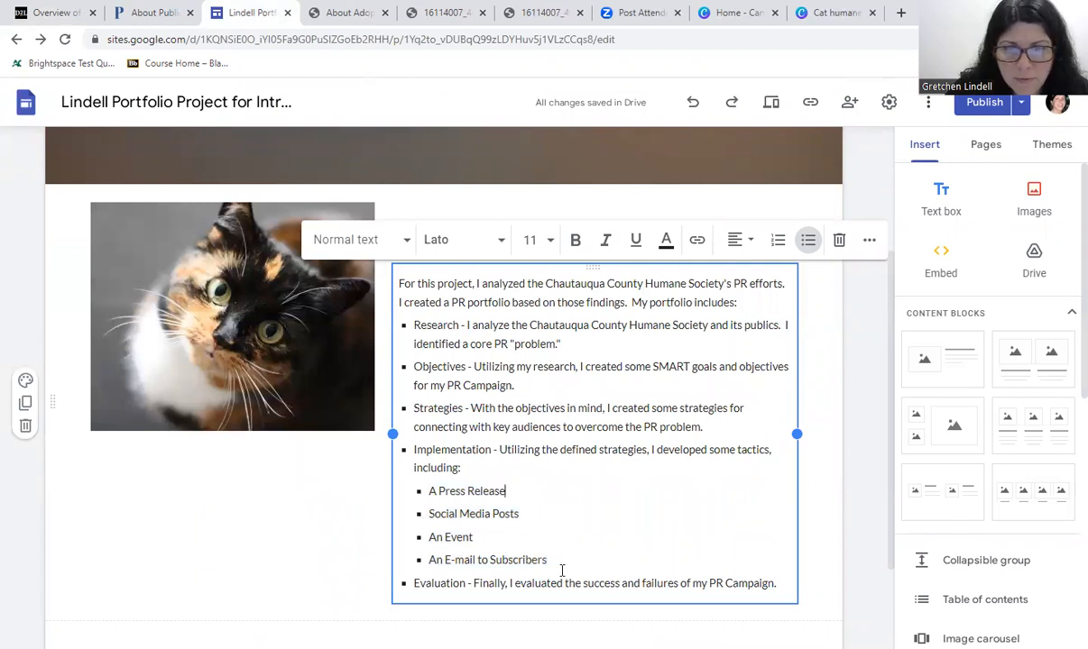
{"action": "key", "text": "Return"}
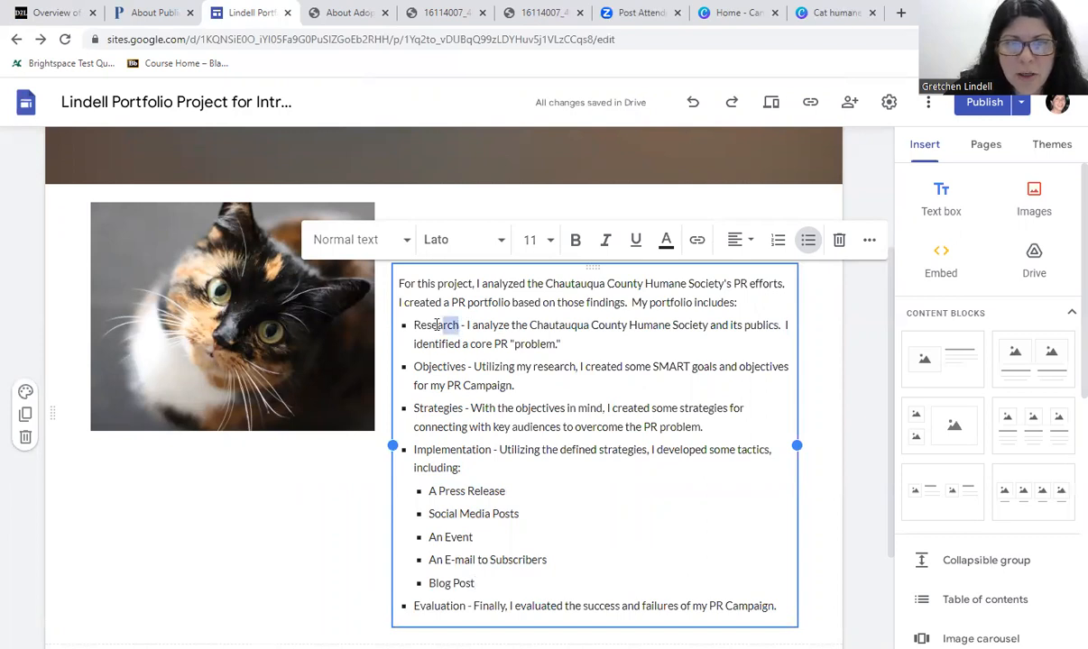
- Bold the Research, Objectives, Strategies, Implementation and Evaluation labels that open the main bullets in the PR Portfolio Overview text
{"action": "left_click", "coordinate": [578, 241]}
{"action": "left_click_drag", "start_coordinate": [468, 367], "coordinate": [416, 367]}
{"action": "left_click", "coordinate": [573, 242]}
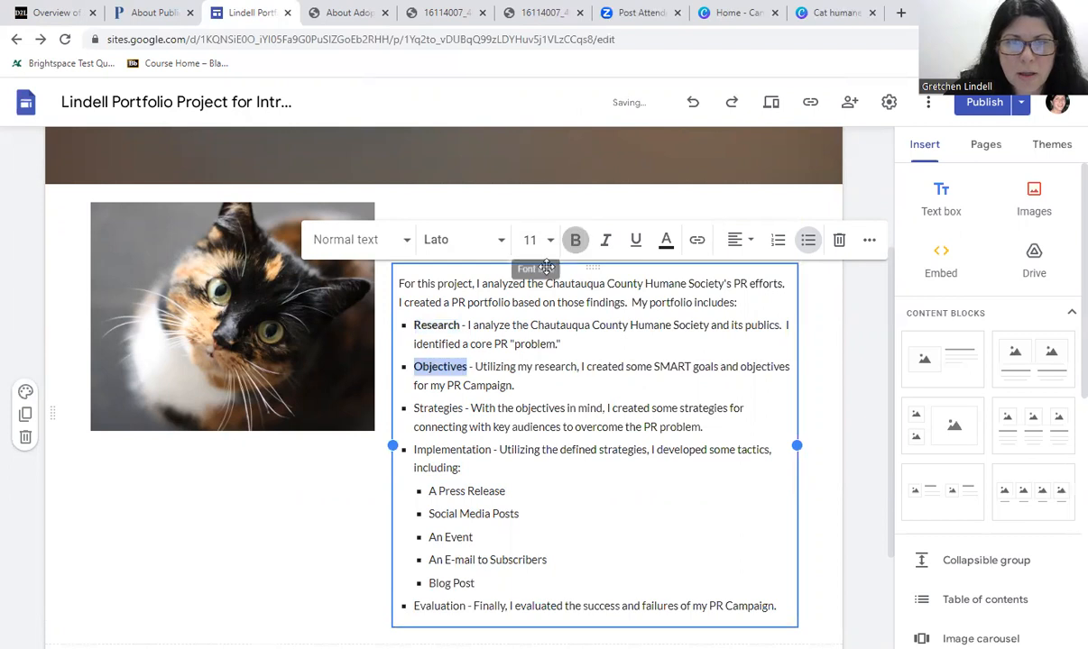
{"action": "left_click_drag", "start_coordinate": [463, 408], "coordinate": [412, 408]}
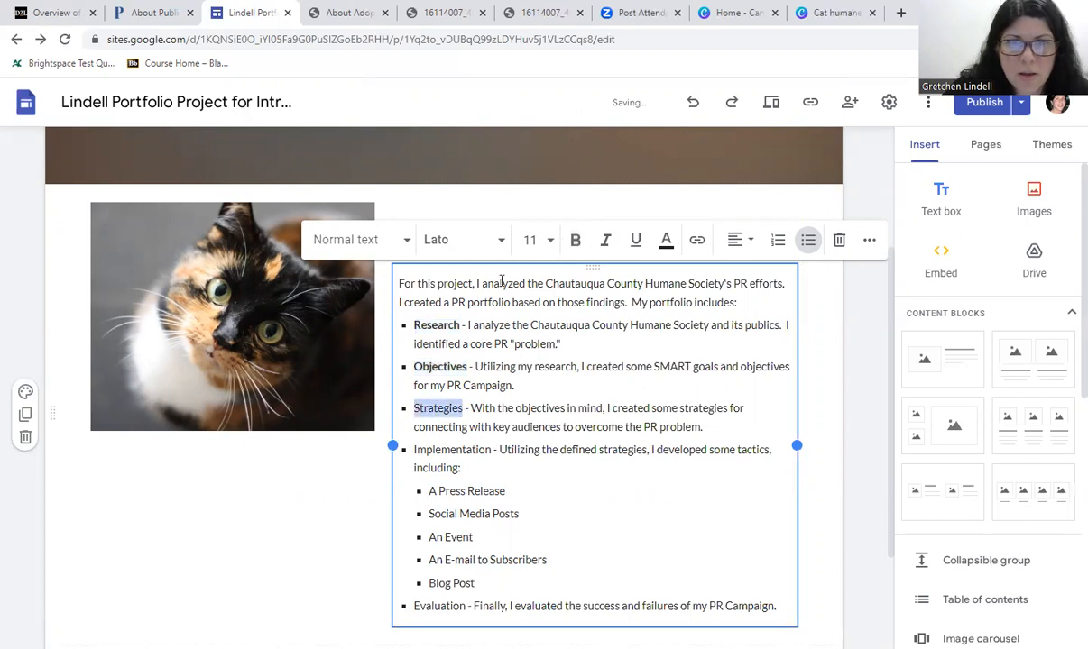
{"action": "left_click", "coordinate": [575, 240]}
{"action": "left_click_drag", "start_coordinate": [491, 450], "coordinate": [398, 450]}
{"action": "left_click", "coordinate": [576, 244]}
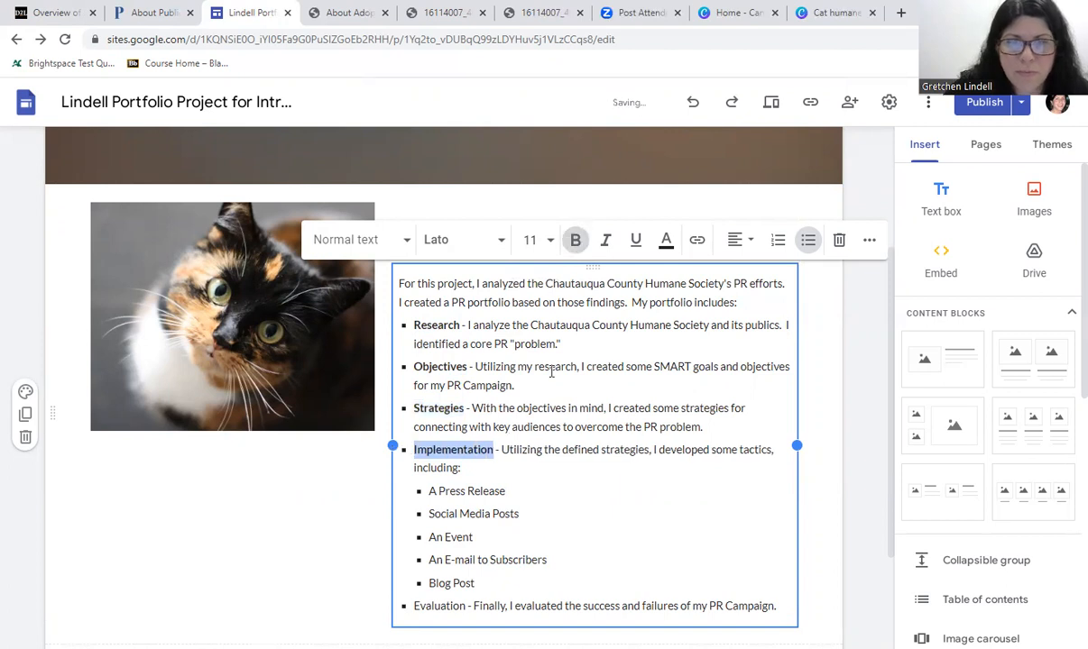
{"action": "left_click_drag", "start_coordinate": [465, 607], "coordinate": [435, 606]}
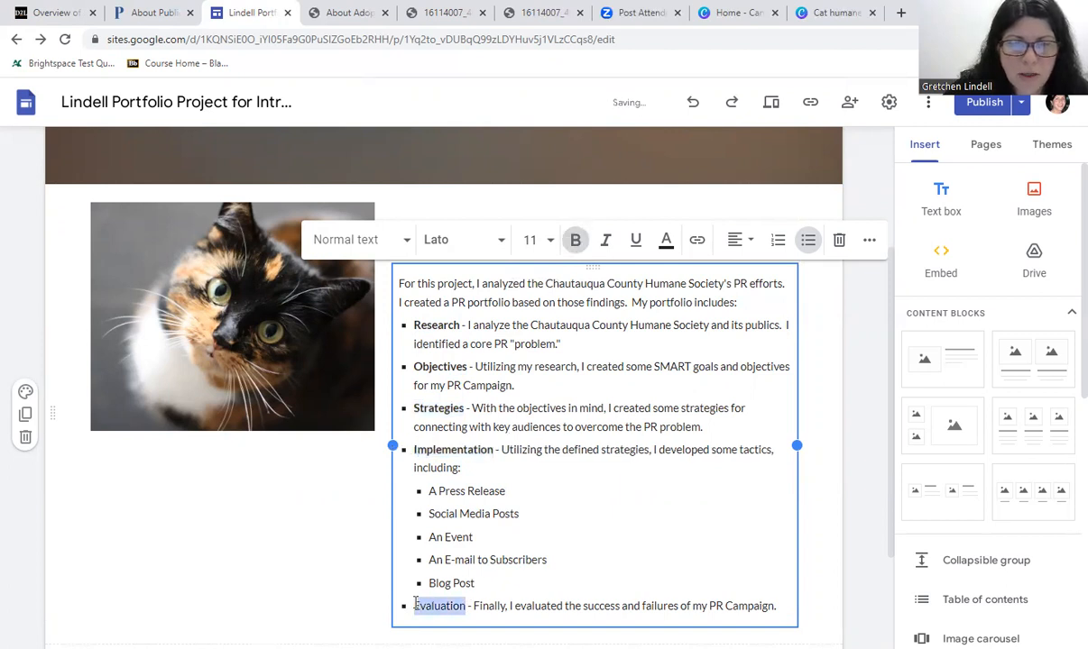
{"action": "left_click", "coordinate": [576, 243]}
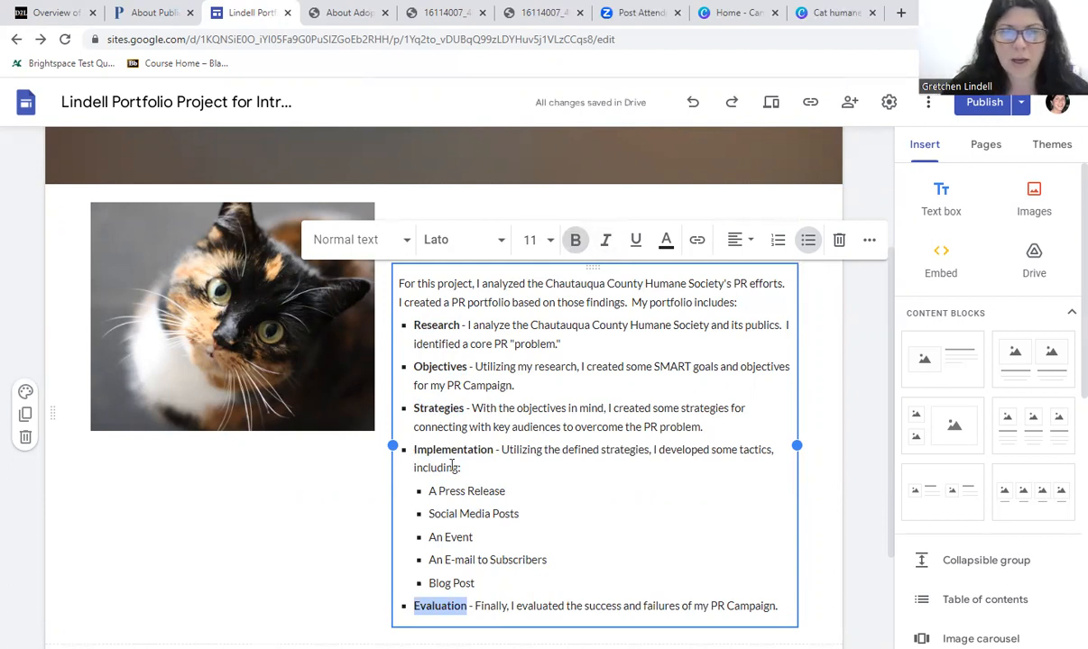
{"action": "left_click", "coordinate": [546, 560]}
- Publish the site with the added Project Overview page, dismissing the introductory notice on the change review
{"action": "scroll", "coordinate": [626, 495], "scroll_direction": "down", "scroll_amount": 2}
{"action": "scroll", "coordinate": [626, 493], "scroll_direction": "up", "scroll_amount": 1}
{"action": "scroll", "coordinate": [627, 493], "scroll_direction": "up", "scroll_amount": 2}
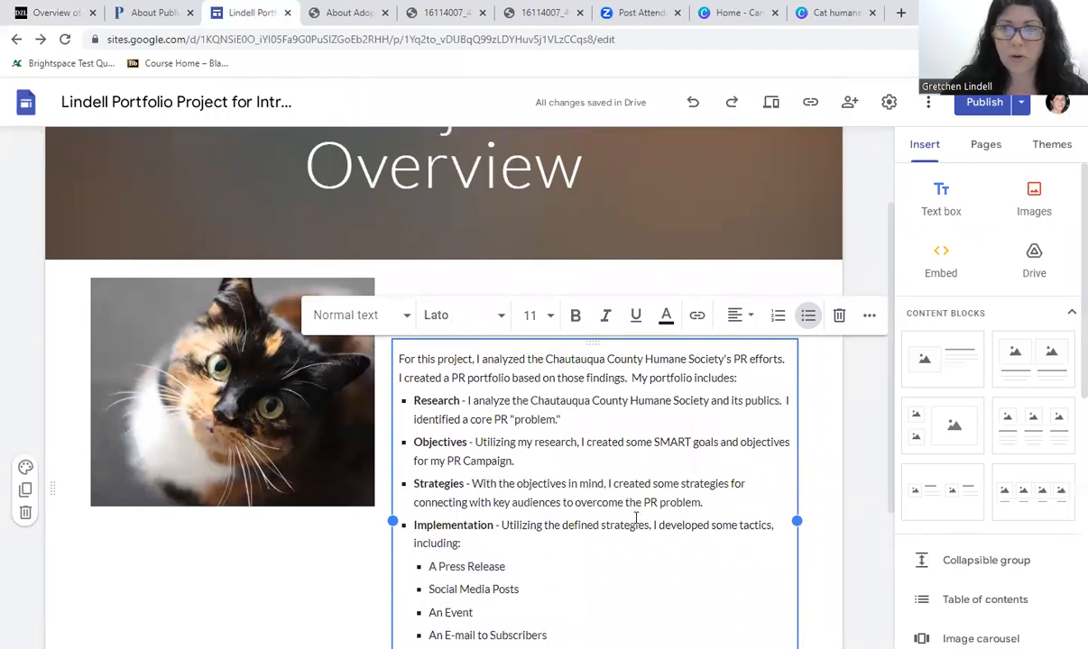
{"action": "scroll", "coordinate": [636, 516], "scroll_direction": "down", "scroll_amount": 2}
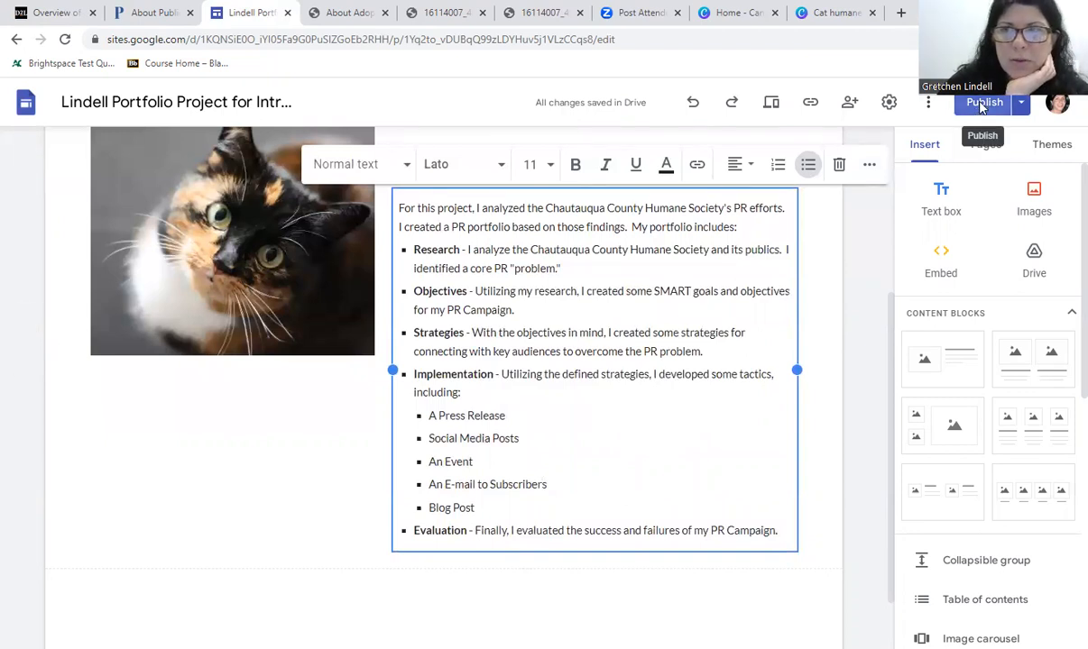
{"action": "left_click", "coordinate": [983, 104]}
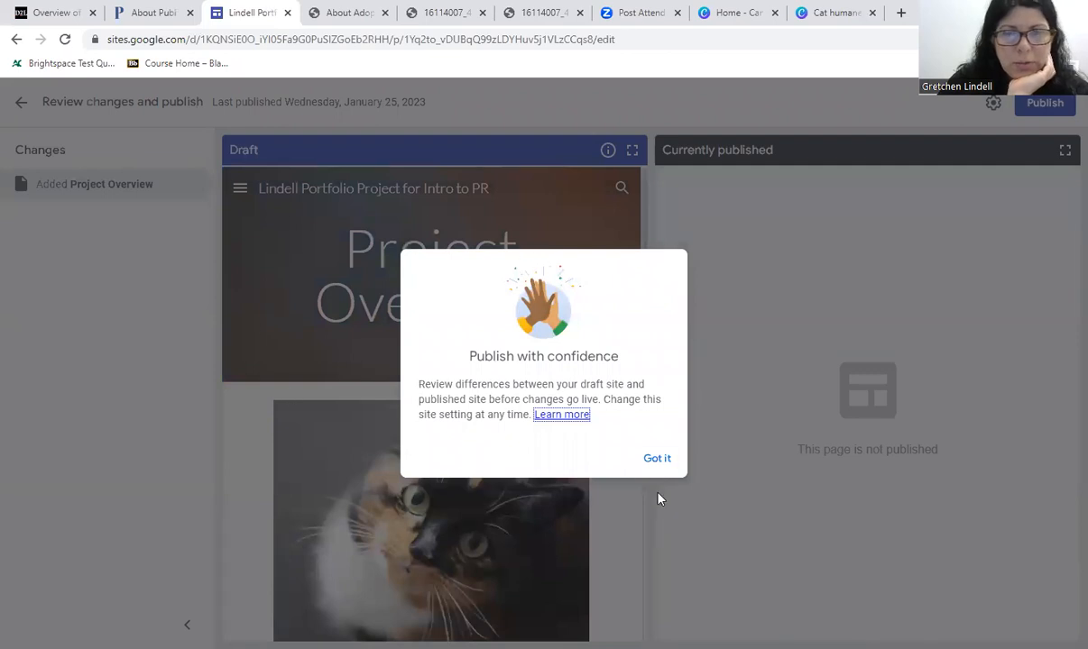
{"action": "left_click", "coordinate": [657, 459]}
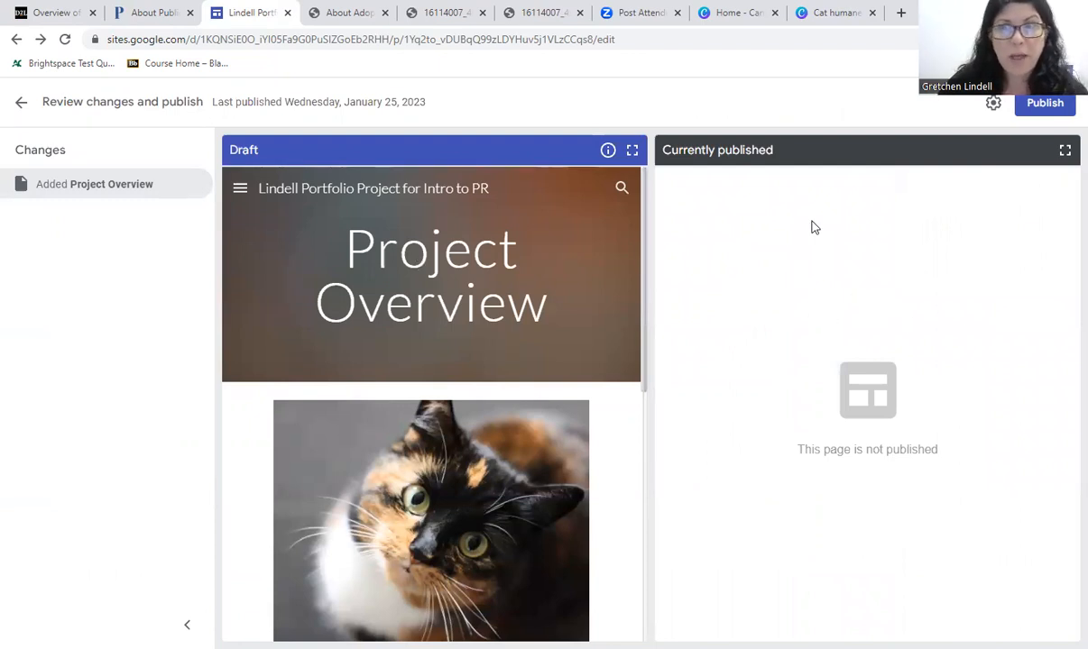
{"action": "left_click", "coordinate": [1046, 105]}
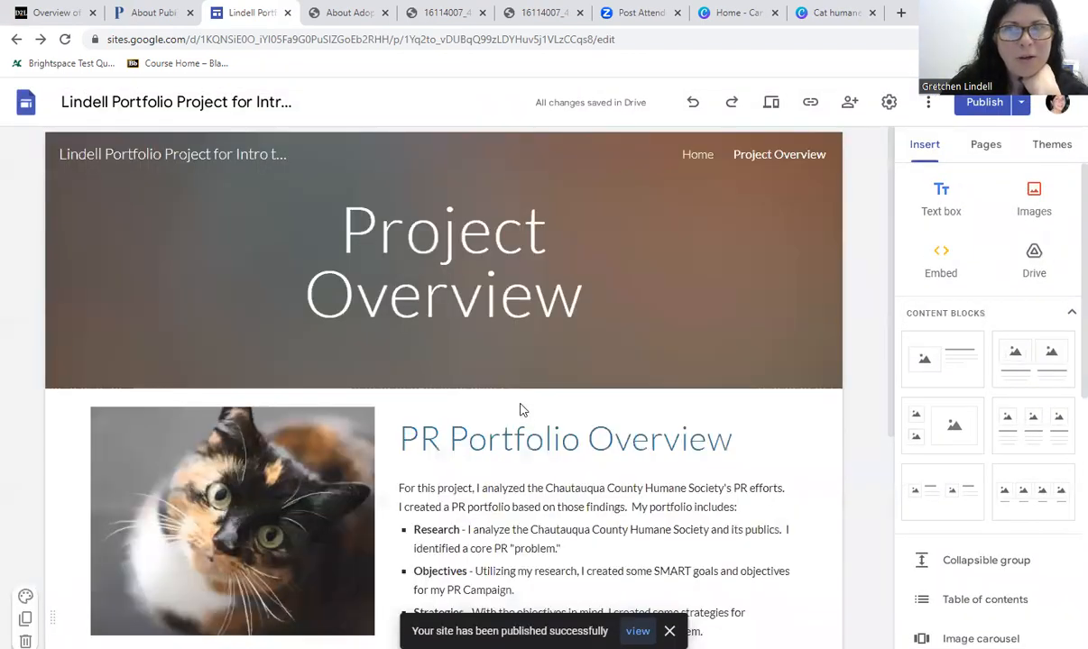
- View the published site, looking over its Project Overview page and opening its Home page
{"action": "left_click", "coordinate": [1021, 102]}
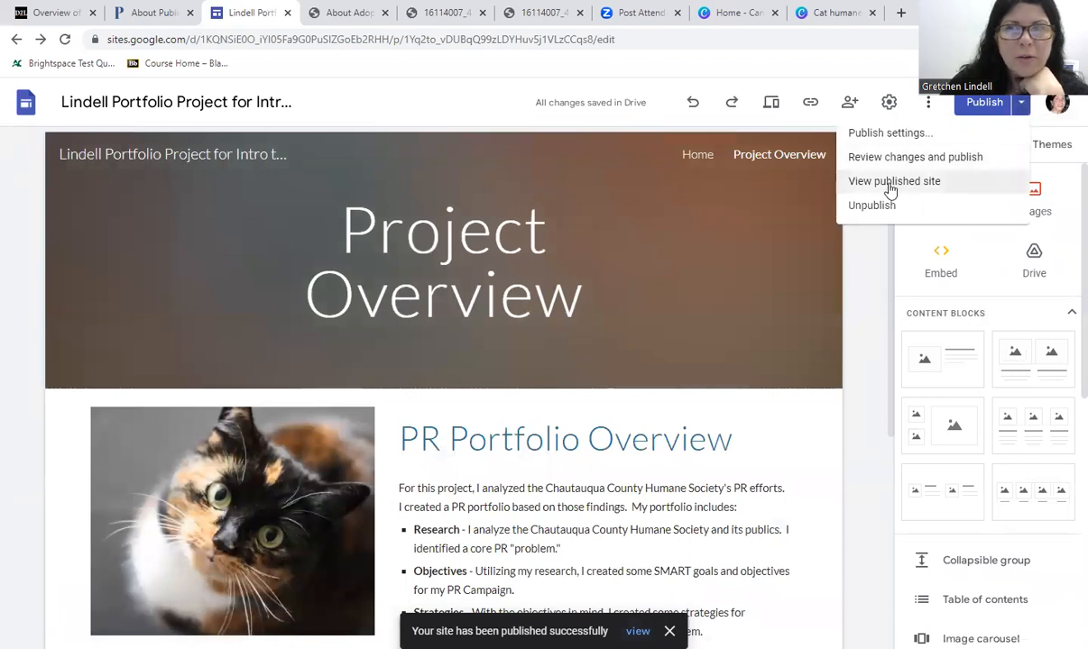
{"action": "left_click", "coordinate": [940, 183]}
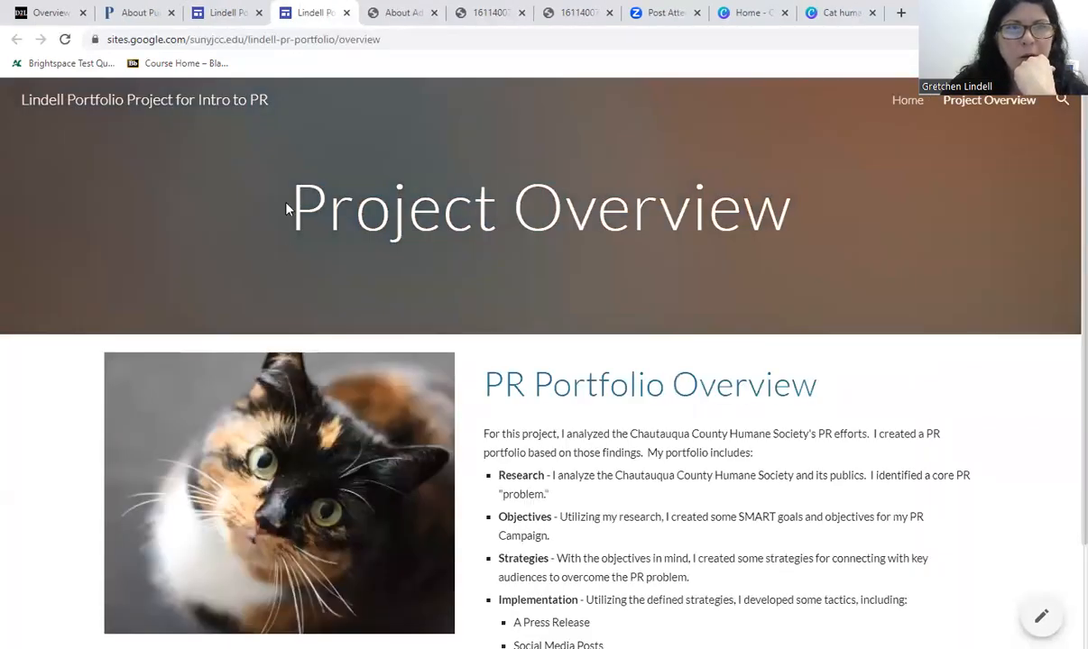
{"action": "scroll", "coordinate": [289, 216], "scroll_direction": "down", "scroll_amount": 2}
{"action": "scroll", "coordinate": [290, 223], "scroll_direction": "up", "scroll_amount": 2}
{"action": "left_click", "coordinate": [900, 102]}
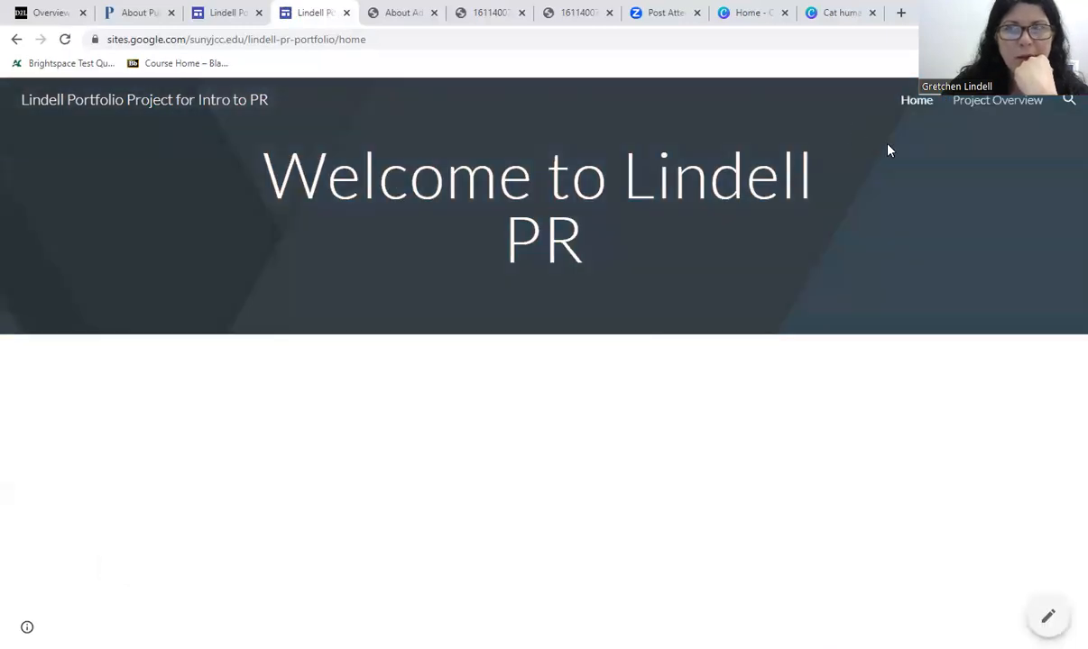